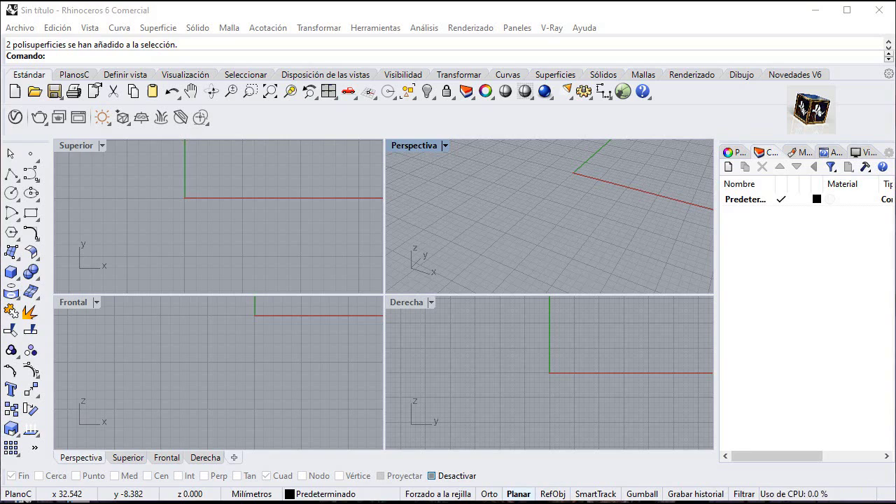
# Create a new file from the "Objetos pequeños - Centímetros" template
pyautogui.hotkey('ctrl', 'n')
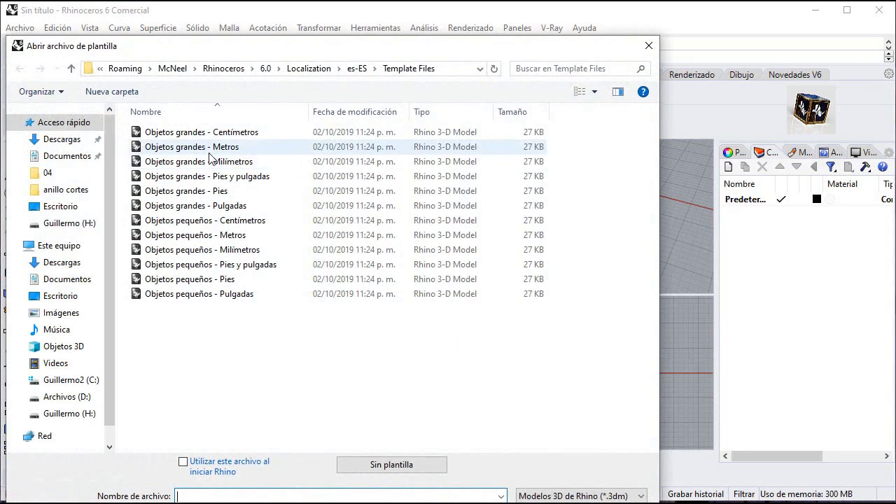
pyautogui.click(247, 134)
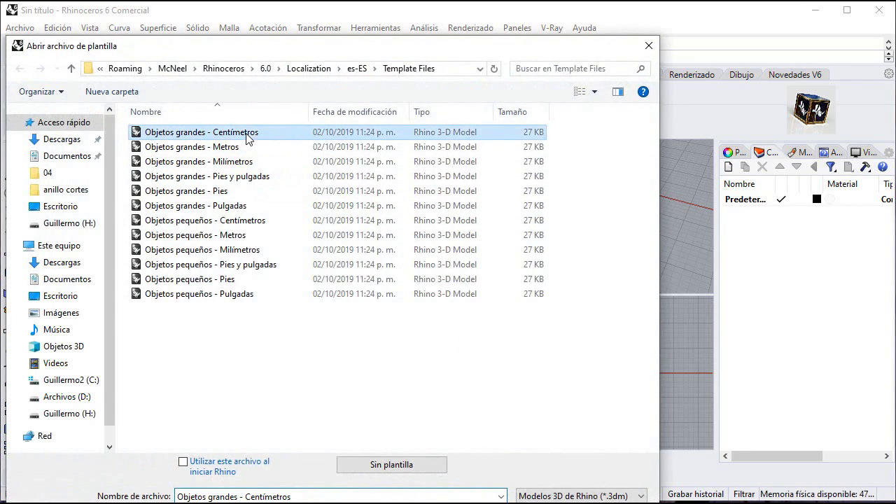
pyautogui.click(255, 221)
pyautogui.press('Return')
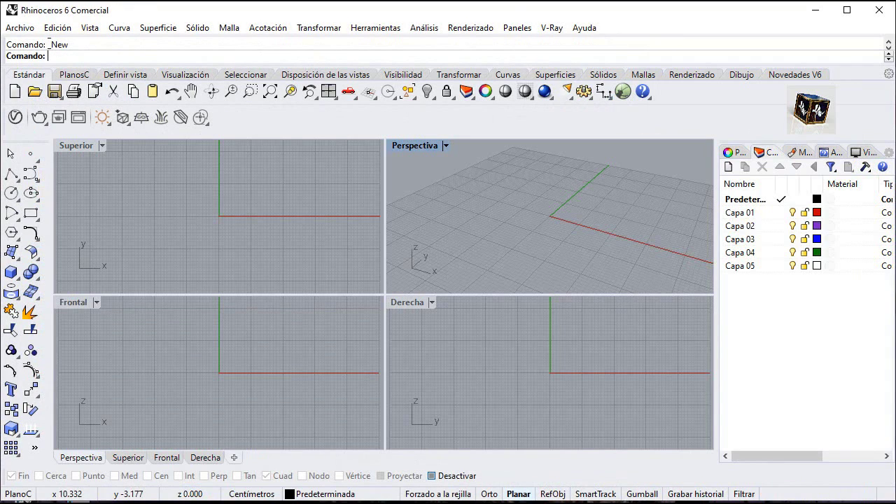
# Create a solid box from three points, 10 cm long, 10 cm wide and 18 cm high, near the origin
pyautogui.click(11, 276)
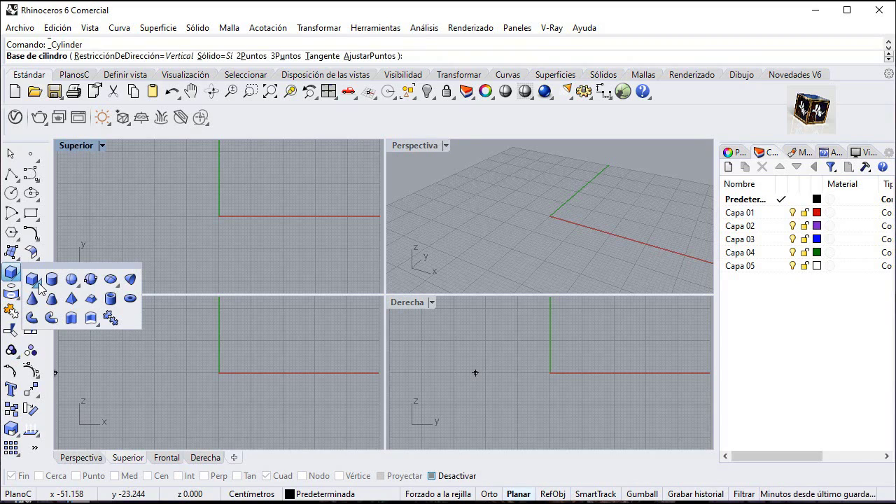
pyautogui.click(36, 283)
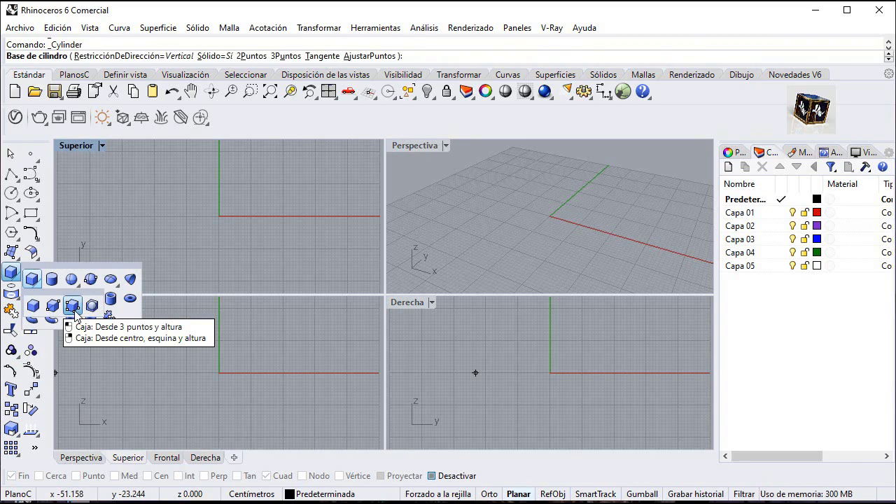
pyautogui.click(73, 305)
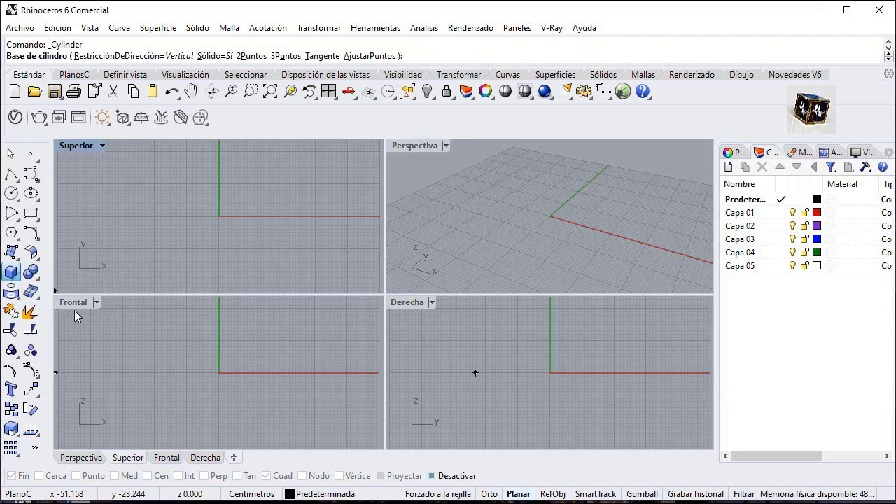
pyautogui.click(180, 169)
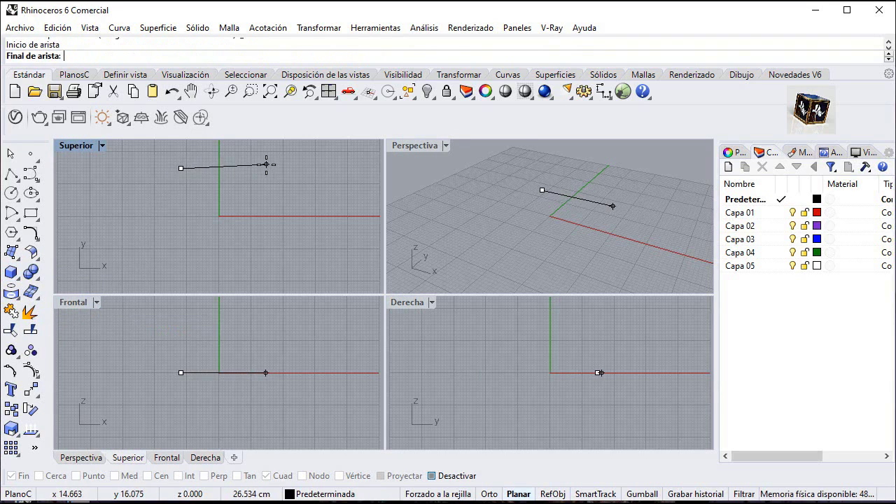
pyautogui.write('10')
pyautogui.press('Return')
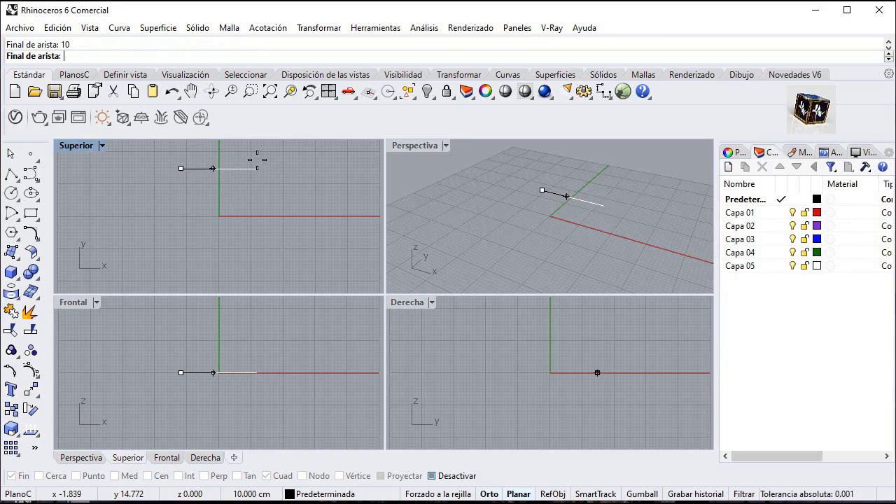
pyautogui.click(254, 159)
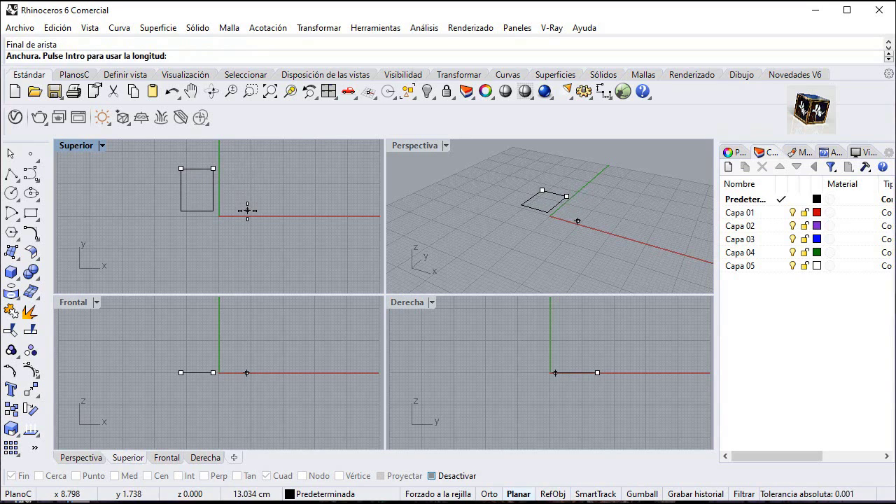
pyautogui.write('10')
pyautogui.press('Return')
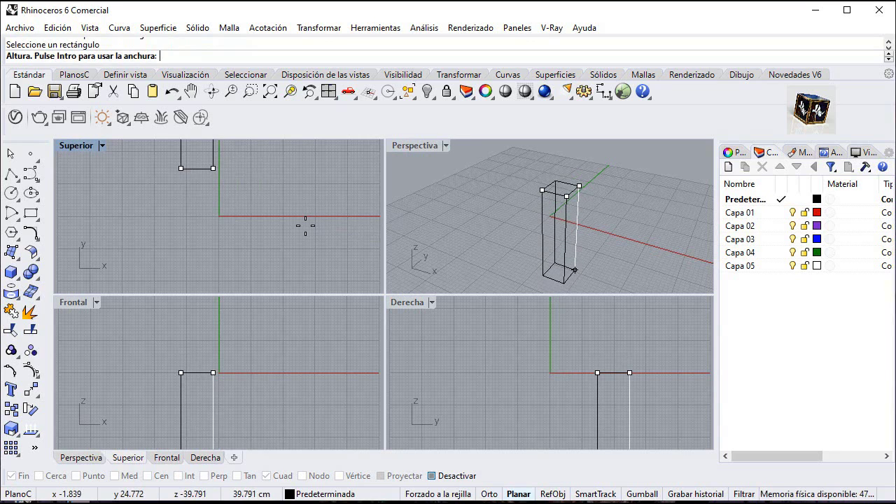
pyautogui.write('18')
pyautogui.press('Return')
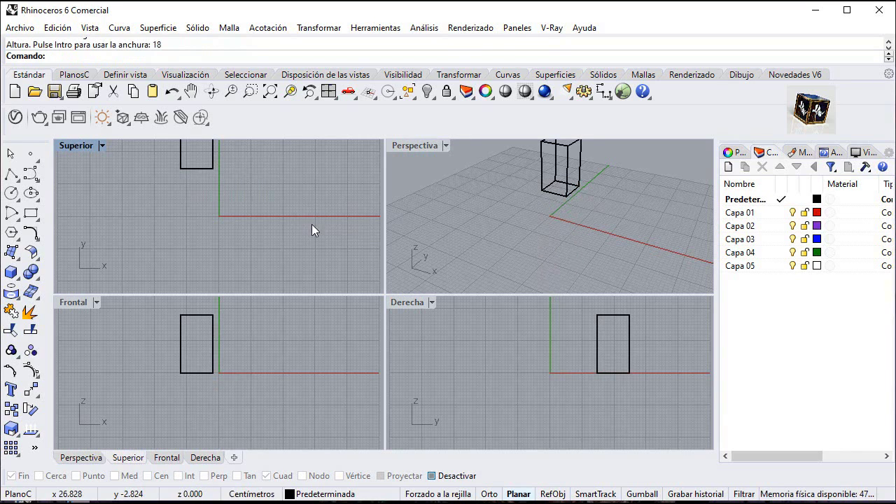
# Switch the perspective view to Sombreado display and fit the whole box in it
pyautogui.click(445, 145)
pyautogui.click(434, 196)
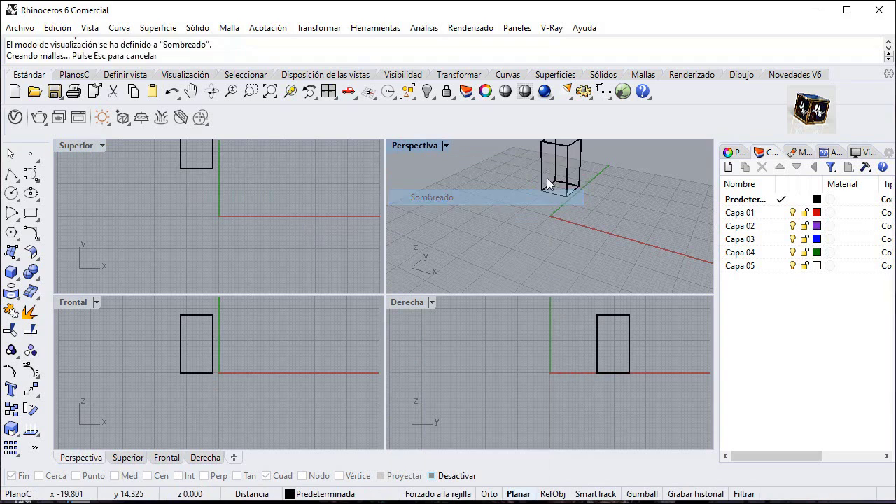
pyautogui.middleClick(548, 184)
pyautogui.click(563, 173)
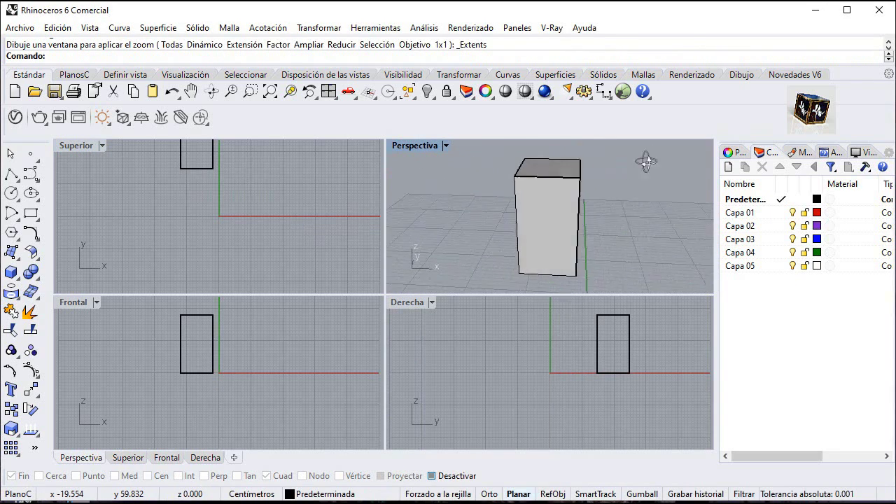
pyautogui.moveTo(646, 162); pyautogui.dragTo(560, 210, button='right')
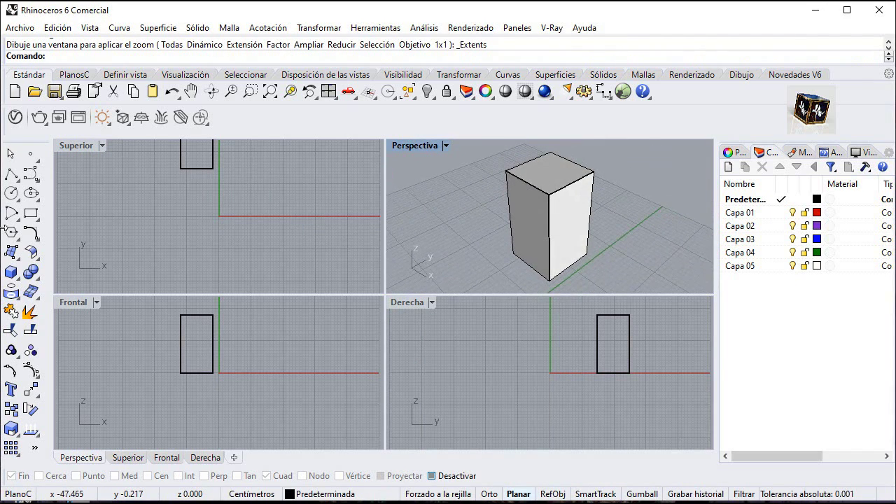
# Fillet all edges of the box with a 3 cm radius
pyautogui.click(36, 277)
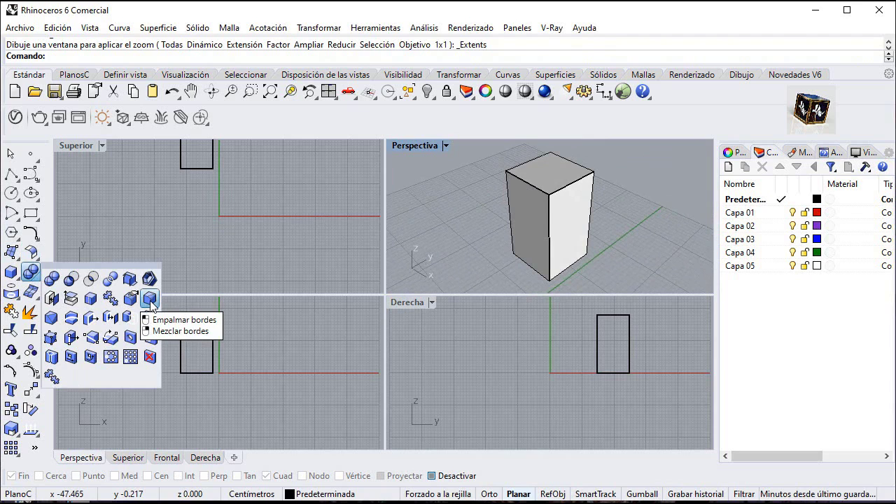
pyautogui.click(150, 299)
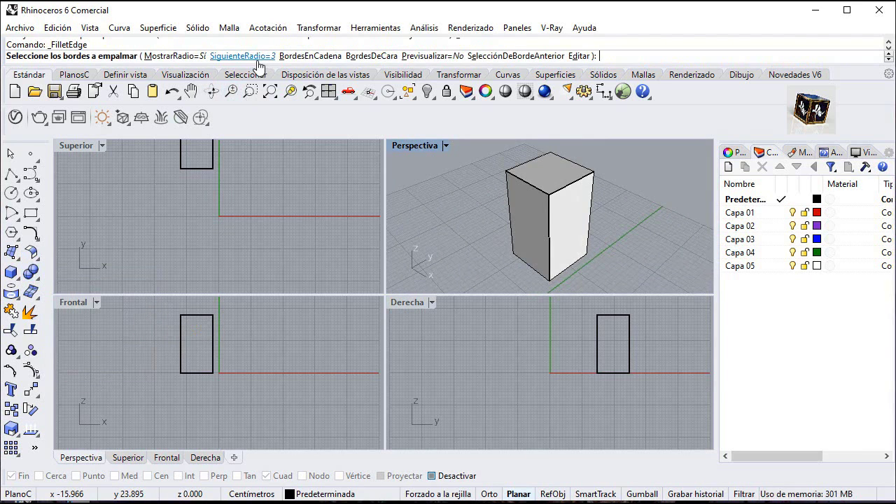
pyautogui.moveTo(489, 149); pyautogui.dragTo(641, 292)
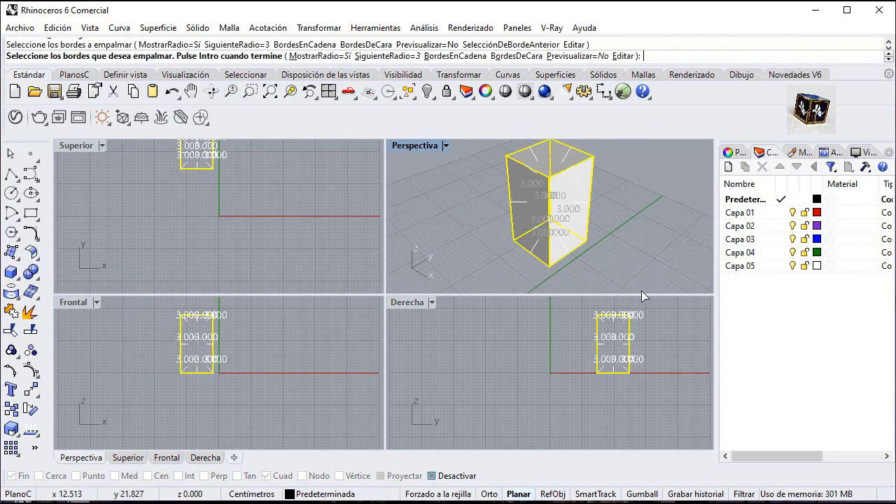
pyautogui.press('Return')
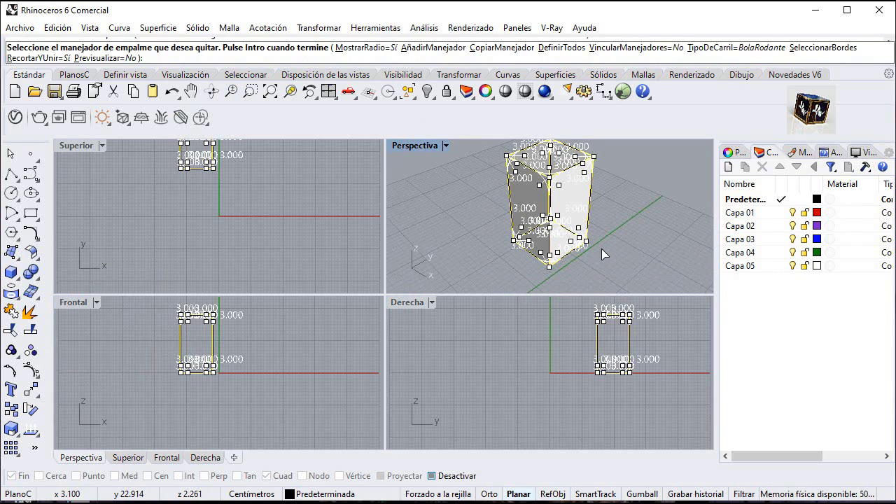
pyautogui.press('Return')
pyautogui.moveTo(602, 248); pyautogui.dragTo(630, 259, button='right')
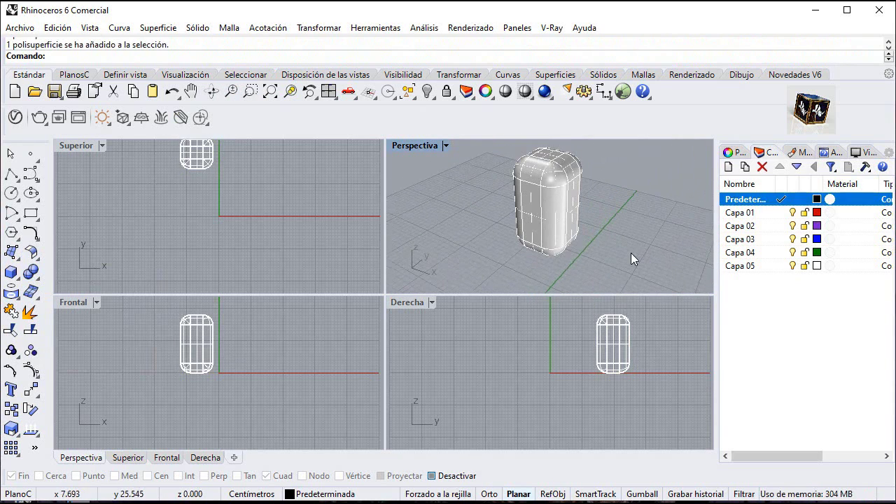
# Copy the rounded box to layer Capa 04 and turn that layer off
pyautogui.click(548, 214)
pyautogui.rightClick(748, 253)
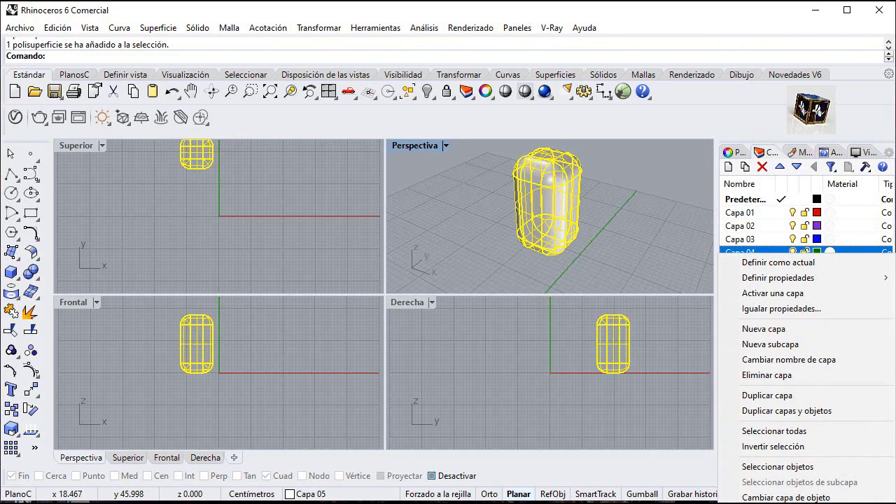
pyautogui.click(786, 503)
pyautogui.click(550, 193)
pyautogui.click(767, 254)
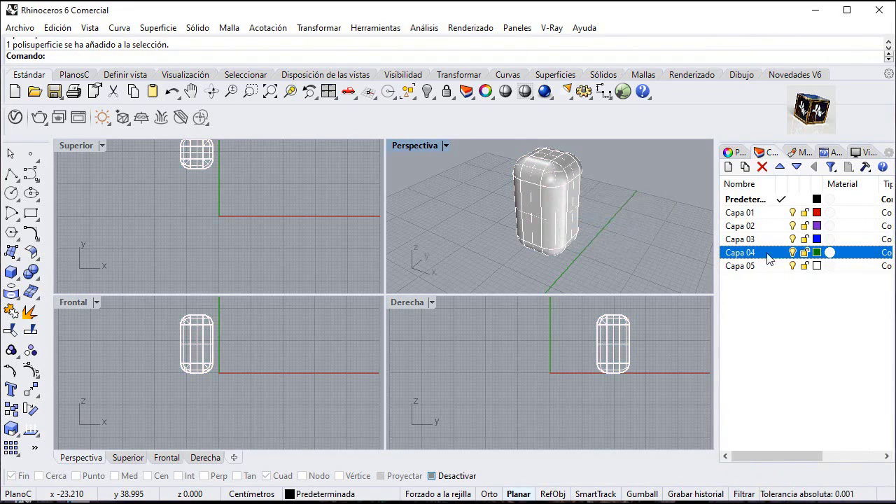
pyautogui.click(793, 253)
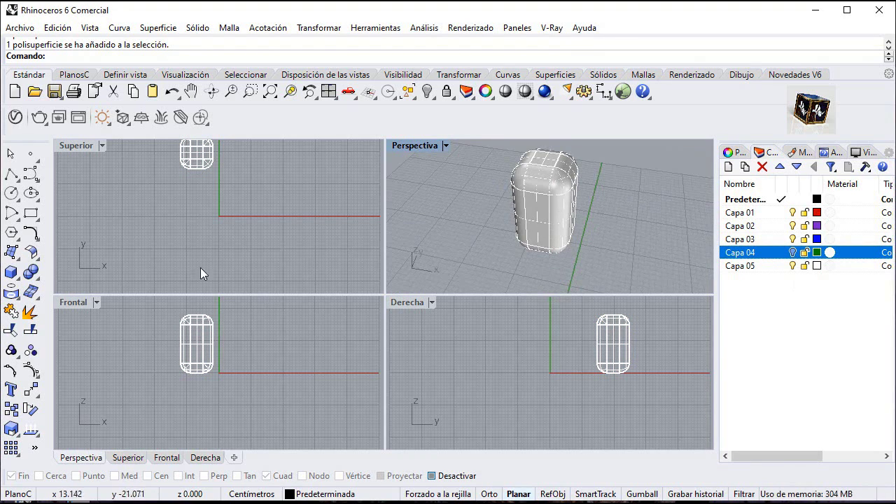
# On layer Capa 01, with only the Med snap active, draw a vertical polyline between the front face's upper and lower edge midpoints
pyautogui.doubleClick(84, 302)
pyautogui.scroll(3, 286, 222)
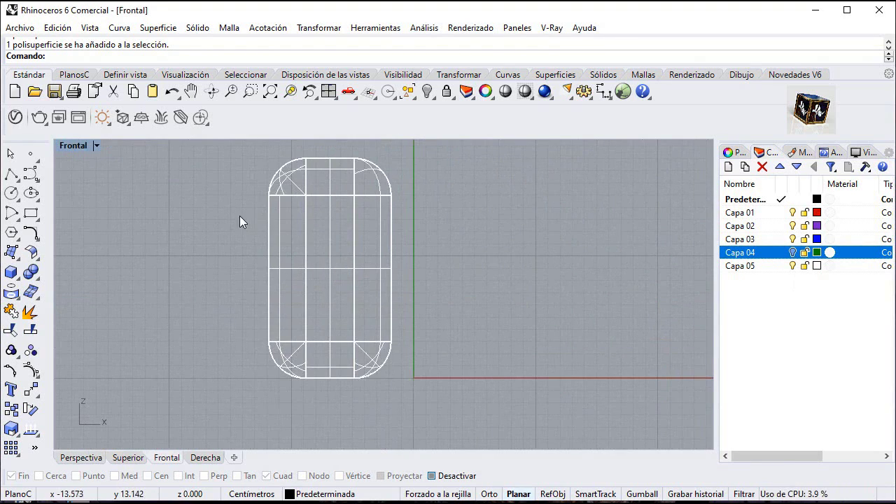
pyautogui.moveTo(240, 220); pyautogui.dragTo(307, 239, button='right')
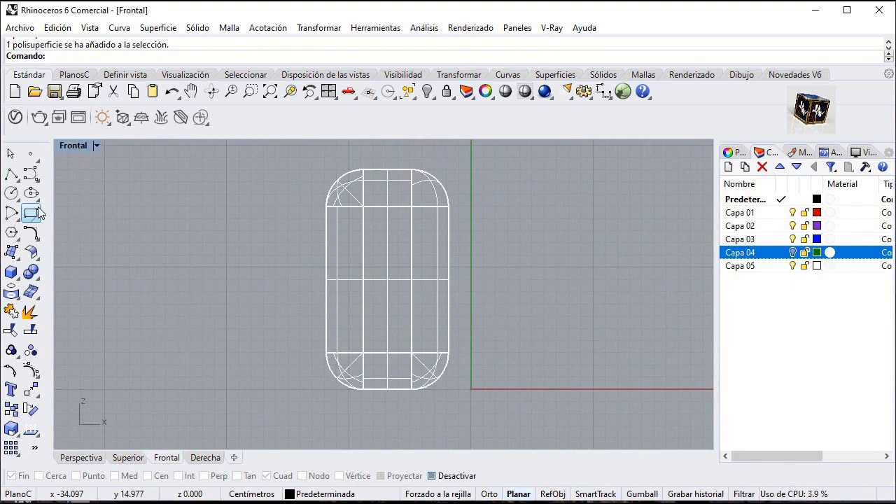
pyautogui.click(12, 173)
pyautogui.click(781, 212)
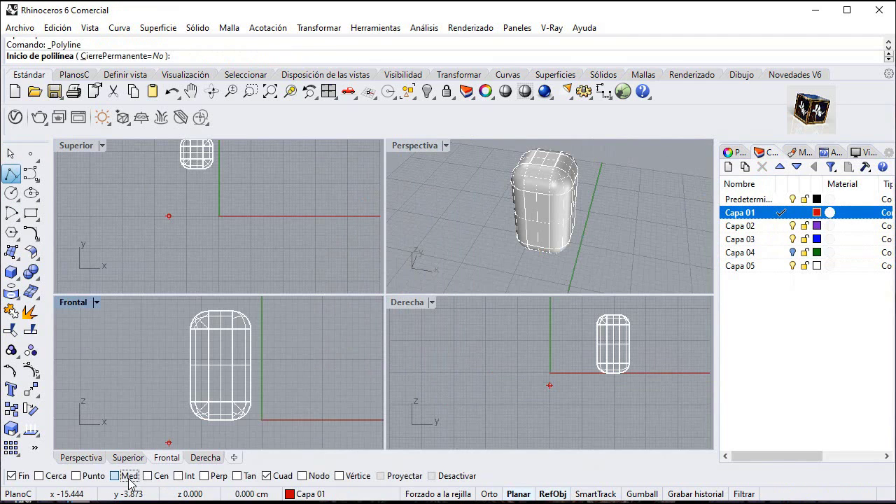
pyautogui.rightClick(128, 476)
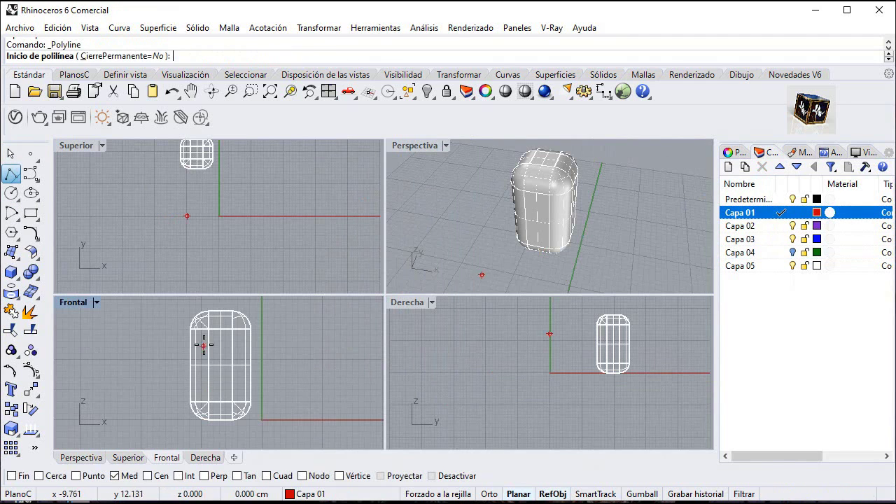
pyautogui.click(222, 330)
pyautogui.click(219, 397)
pyautogui.rightClick(220, 396)
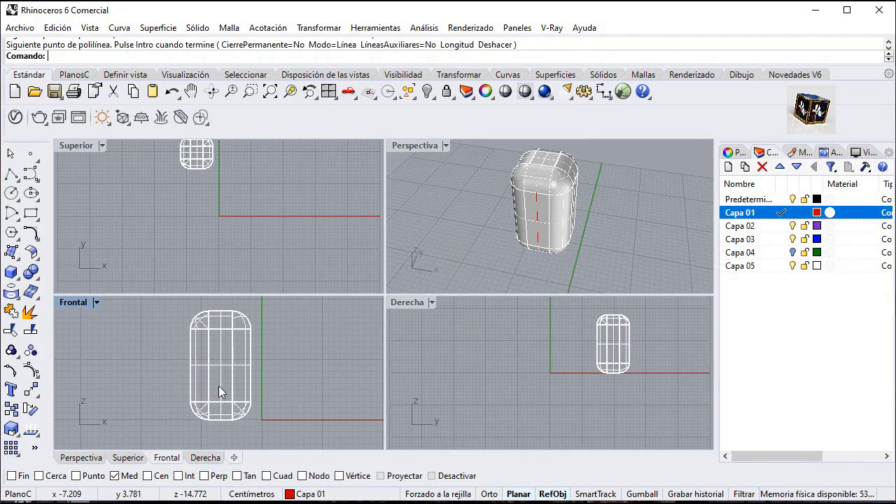
# Draw a circle 1.5 cm in diameter centred on the vertical line's midpoint on the front face
pyautogui.click(220, 380)
pyautogui.moveTo(195, 370); pyautogui.dragTo(254, 350, button='right')
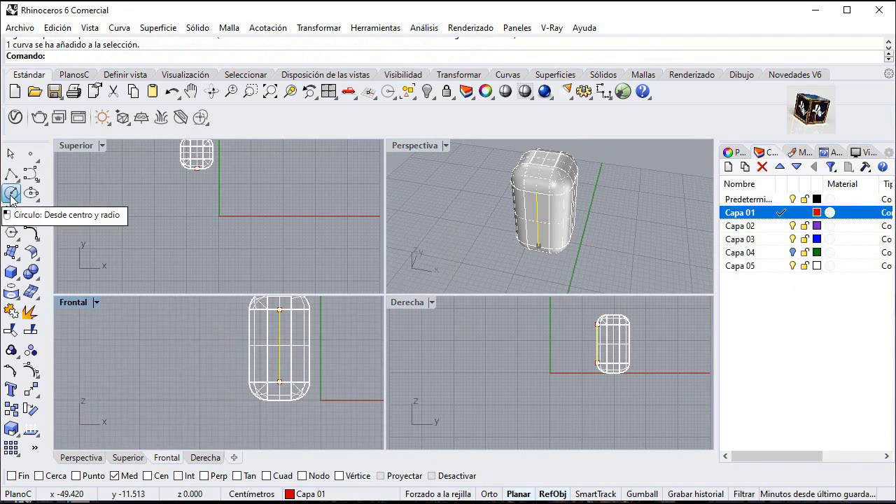
pyautogui.click(11, 193)
pyautogui.click(279, 344)
pyautogui.scroll(3, 279, 344)
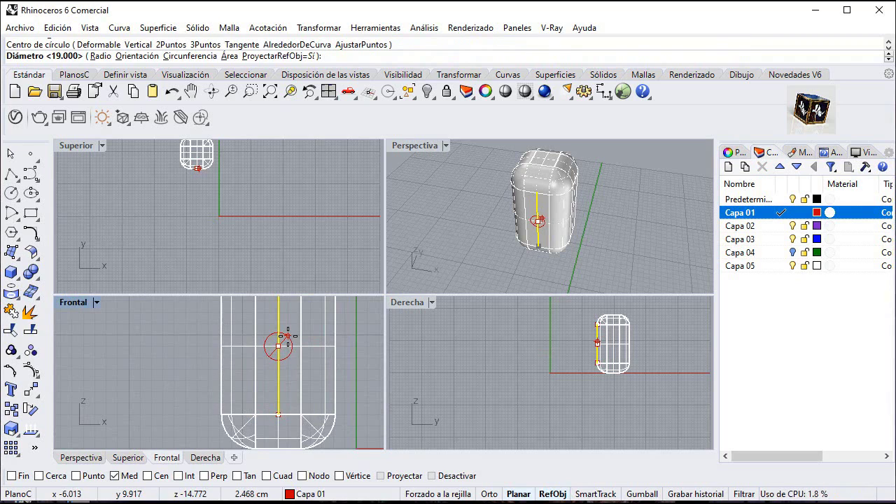
pyautogui.write('1.5')
pyautogui.press('Return')
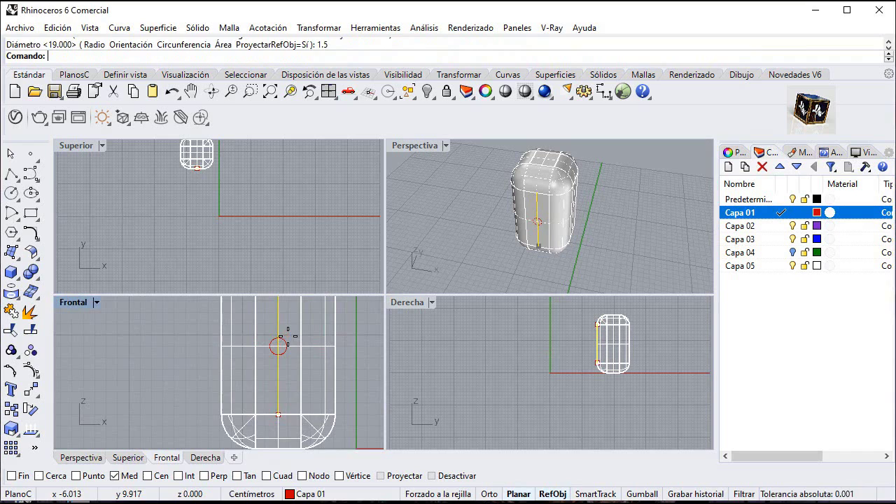
# Draw a 6 x 0.6 cm centre rectangle at the midpoint of the vertical line on the front face
pyautogui.click(36, 219)
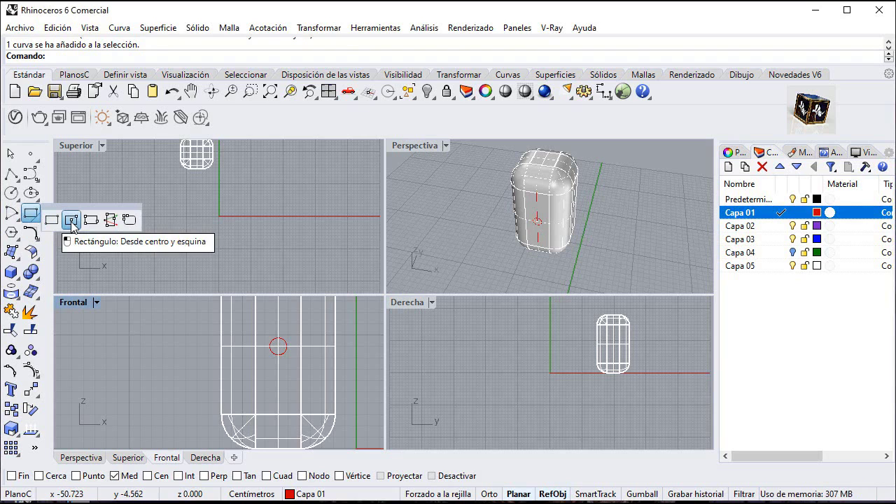
pyautogui.click(71, 219)
pyautogui.scroll(1, 273, 343)
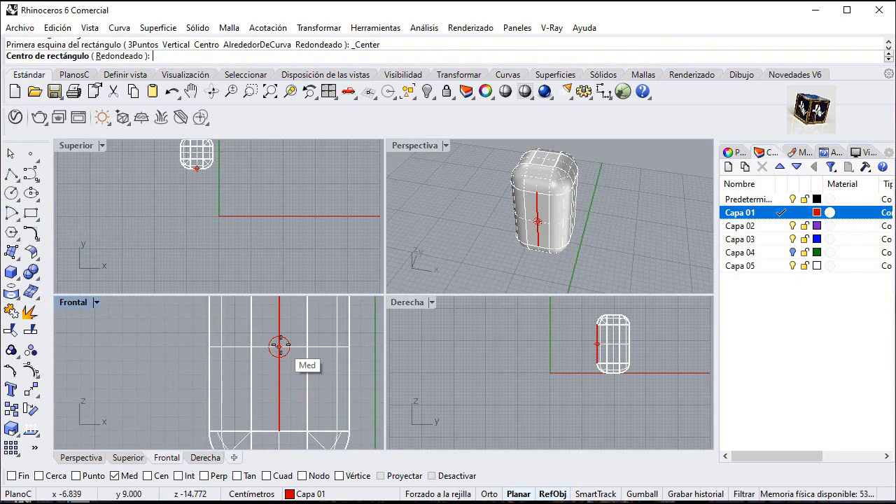
pyautogui.click(279, 346)
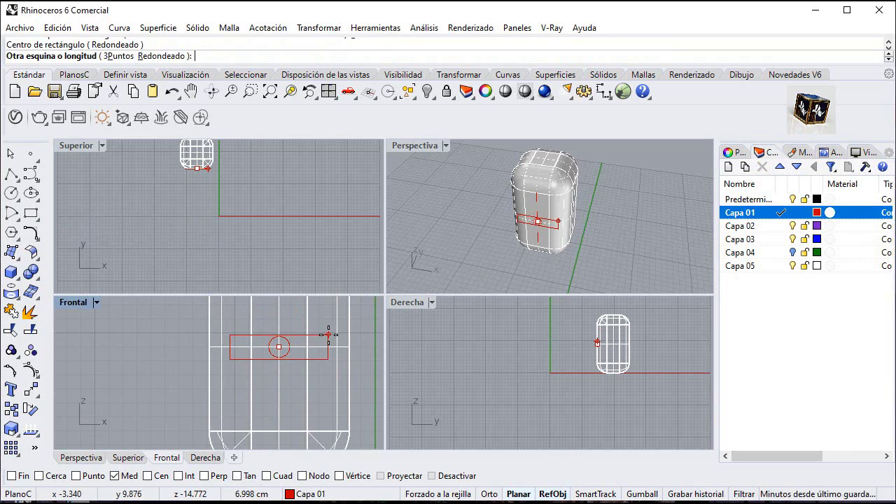
pyautogui.write('6')
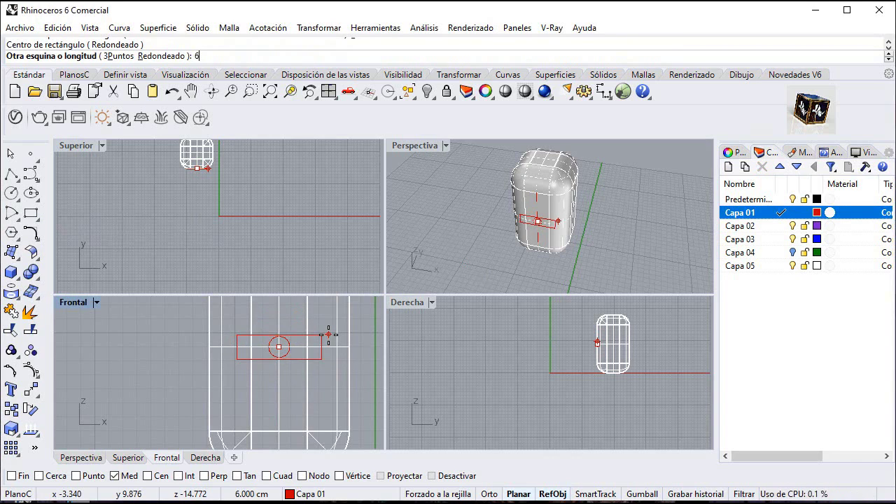
pyautogui.press('Return')
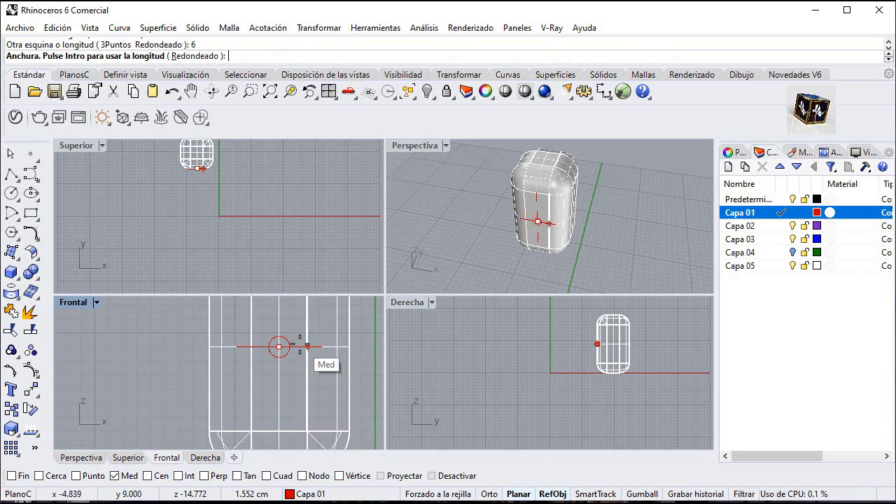
pyautogui.click(301, 342)
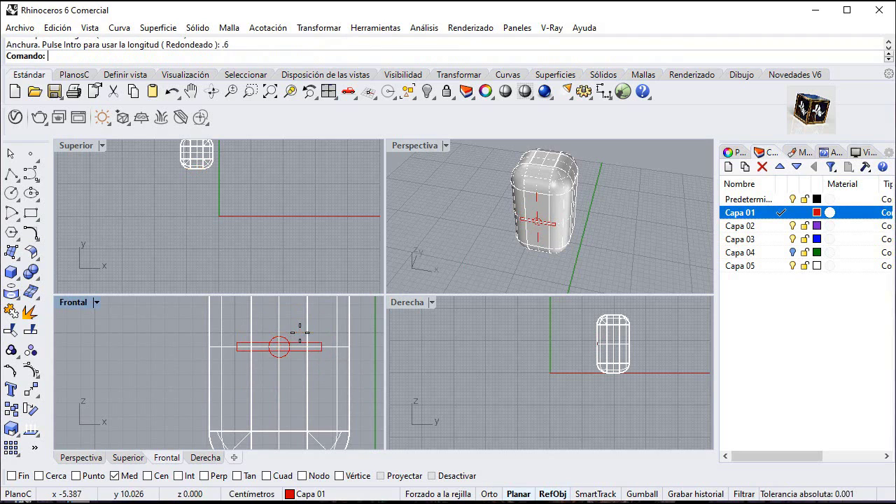
# Shift the thin rectangle left in the front view until its right end lies at the circle's centre
pyautogui.click(277, 353)
pyautogui.moveTo(278, 357); pyautogui.dragTo(313, 361, button='right')
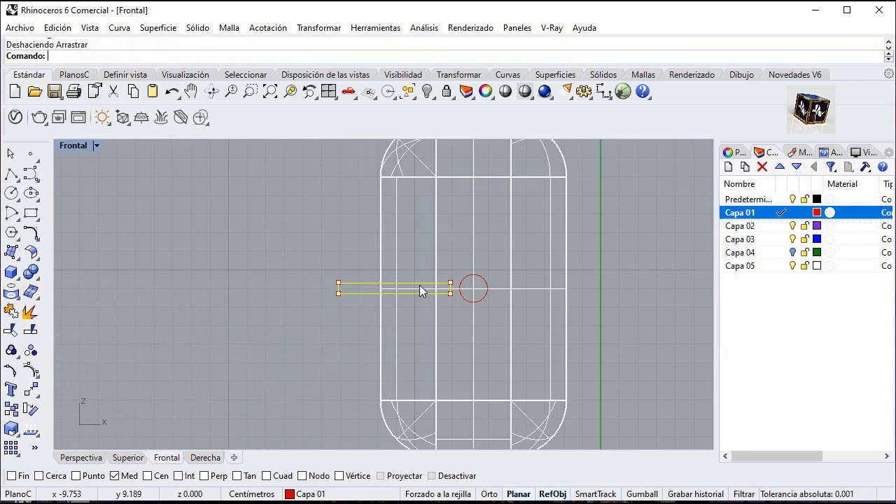
pyautogui.moveTo(420, 287); pyautogui.dragTo(442, 287)
# Move the thin rectangle 1.2 cm horizontally to the left, leaving a gap beside the circle
pyautogui.click(31, 389)
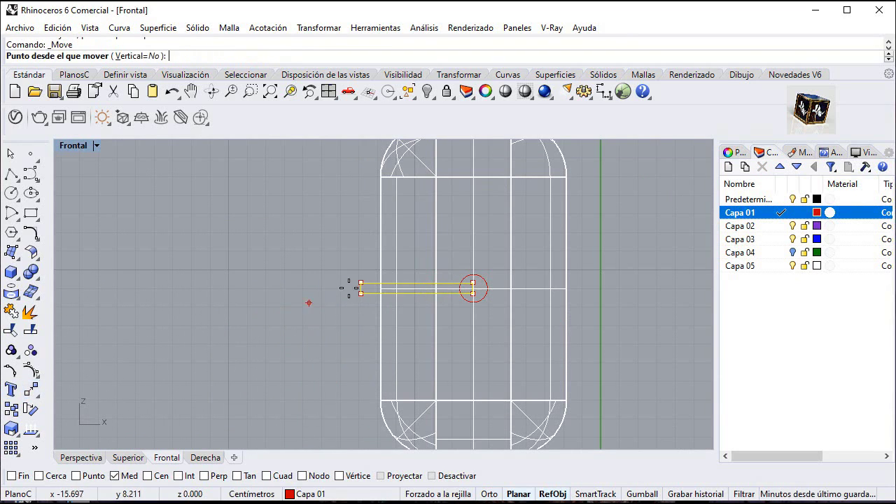
pyautogui.click(448, 288)
pyautogui.write('1.5')
pyautogui.press('Return')
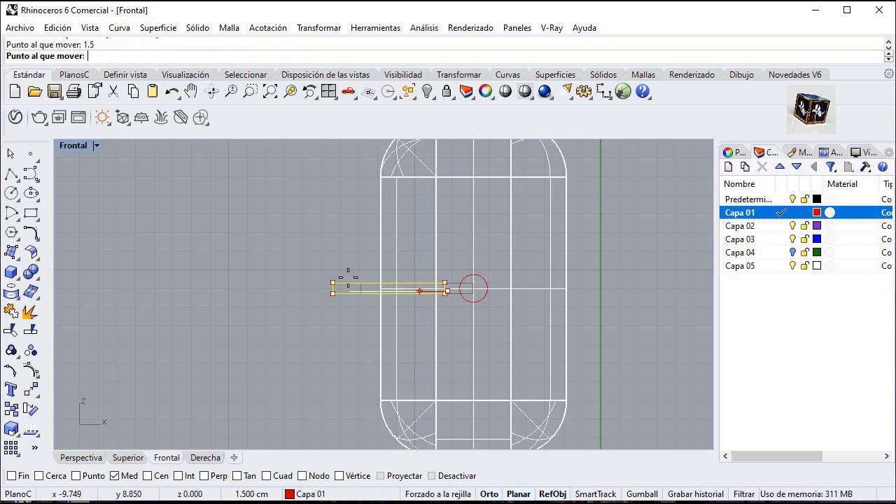
pyautogui.press('F8')
pyautogui.write('1.')
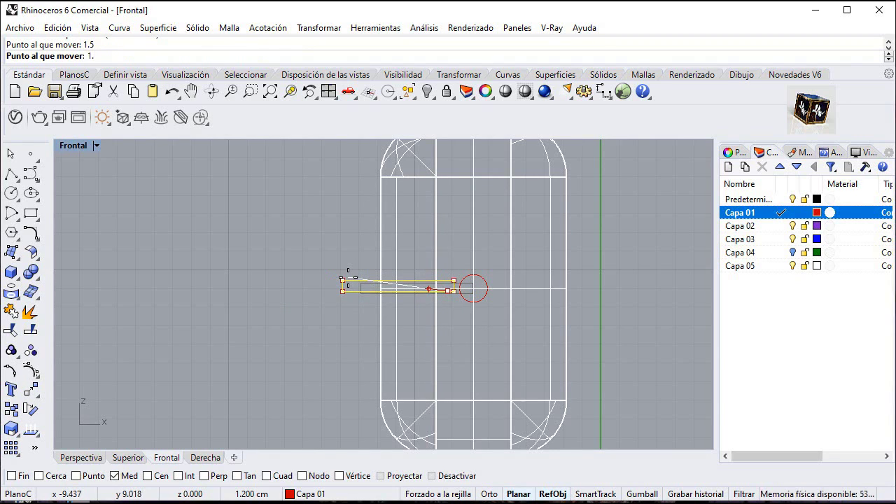
pyautogui.write('2')
pyautogui.press('Return')
pyautogui.press('F8')
pyautogui.keyDown('shift'); pyautogui.click(331, 275); pyautogui.keyUp('shift')
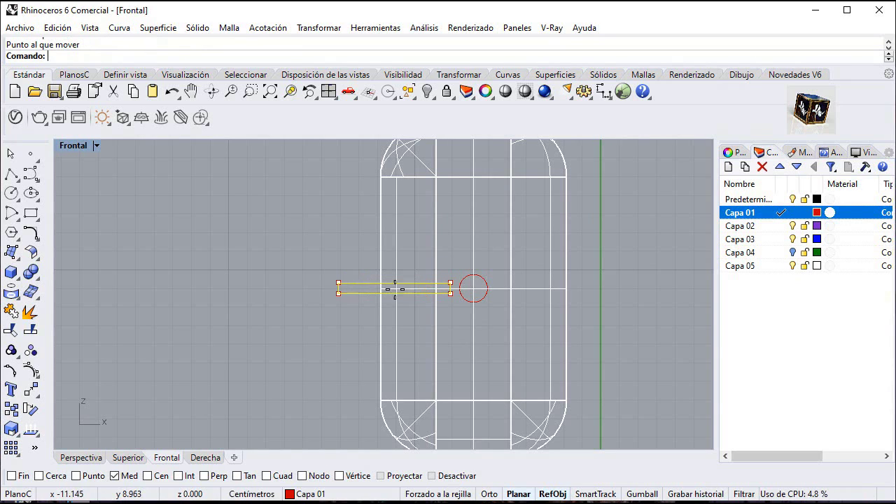
# Move the thin rectangle 5.2 cm straight up in the front view
pyautogui.press('Return')
pyautogui.click(421, 290)
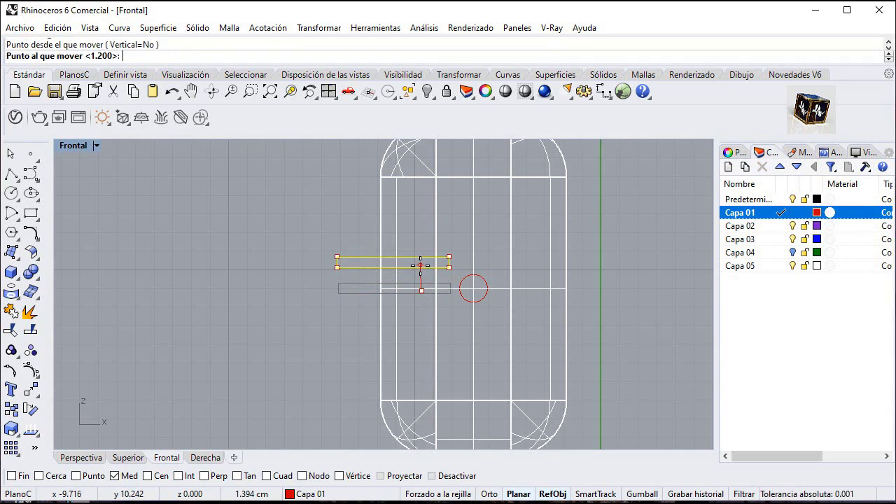
pyautogui.write('4')
pyautogui.press('Return')
pyautogui.write('5')
pyautogui.press('Return')
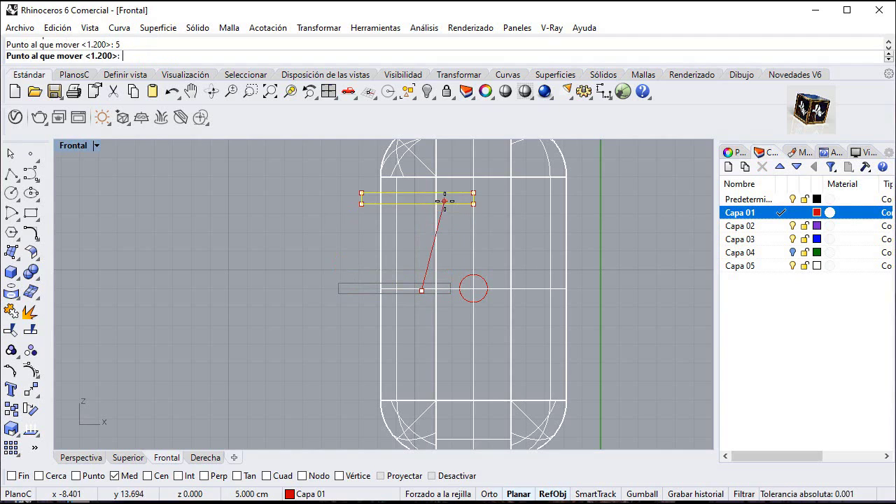
pyautogui.press('F8')
pyautogui.press('F8')
pyautogui.write('5.')
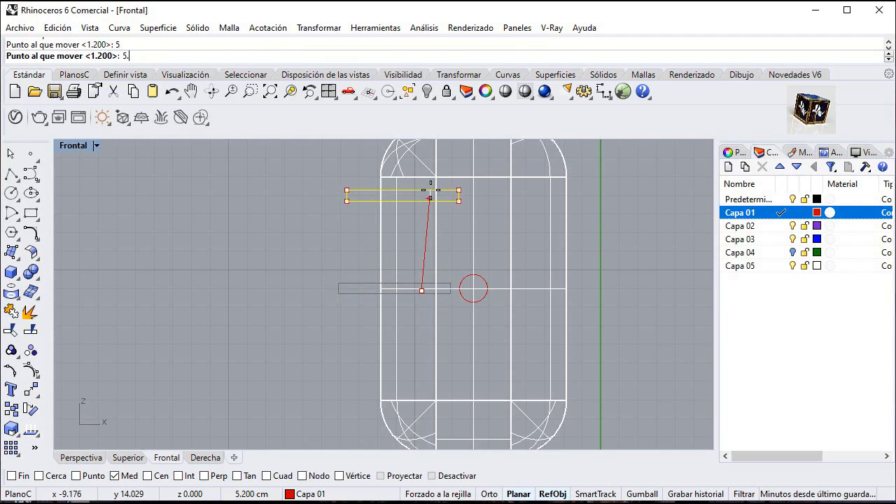
pyautogui.write('2')
pyautogui.press('Return')
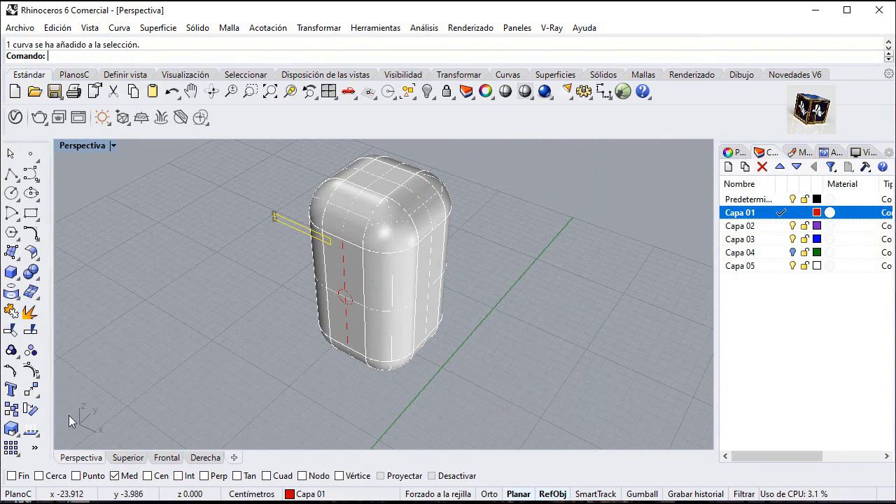
# Array the rectangle along the vertical line on the front face with 10 elements and Forma libre orientation
pyautogui.click(18, 452)
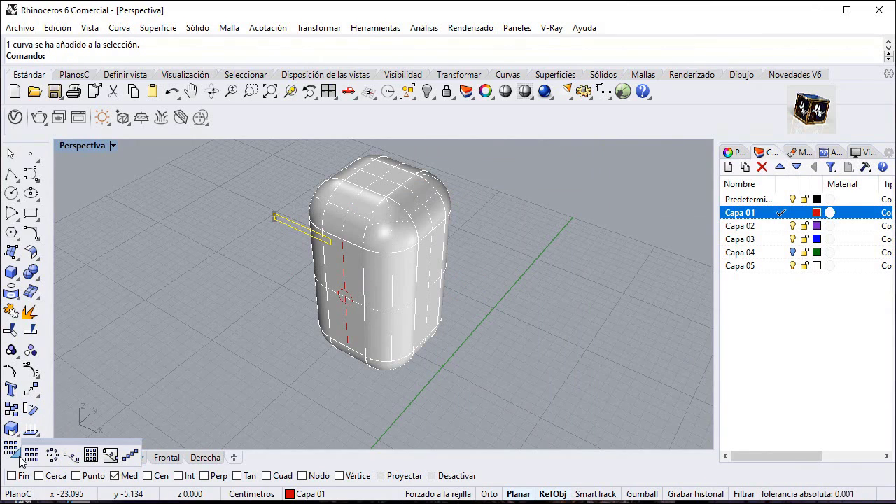
pyautogui.click(70, 456)
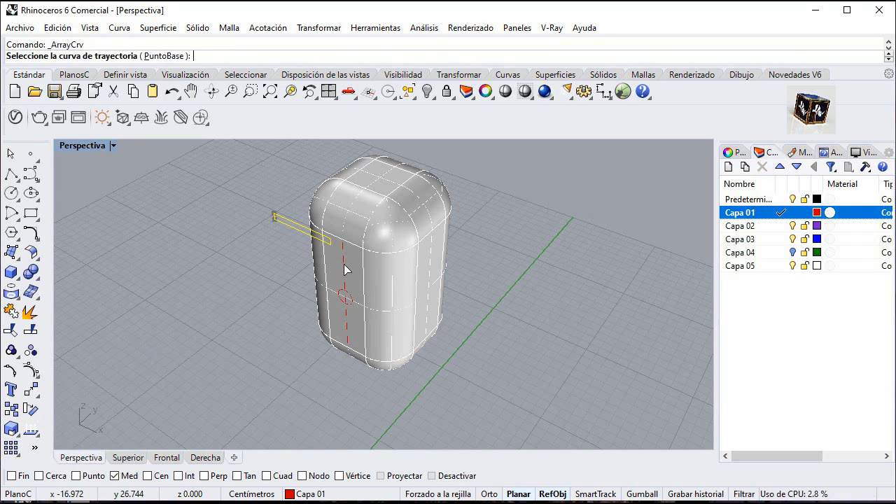
pyautogui.click(344, 266)
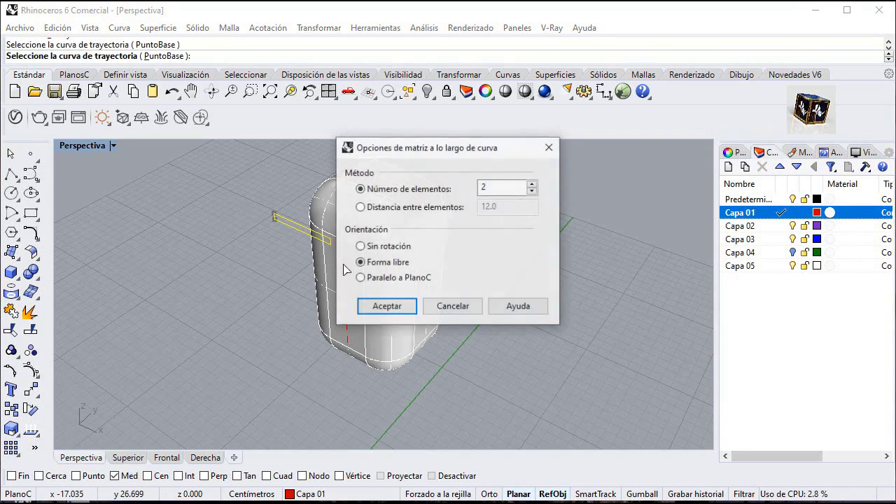
pyautogui.moveTo(492, 149); pyautogui.dragTo(653, 148)
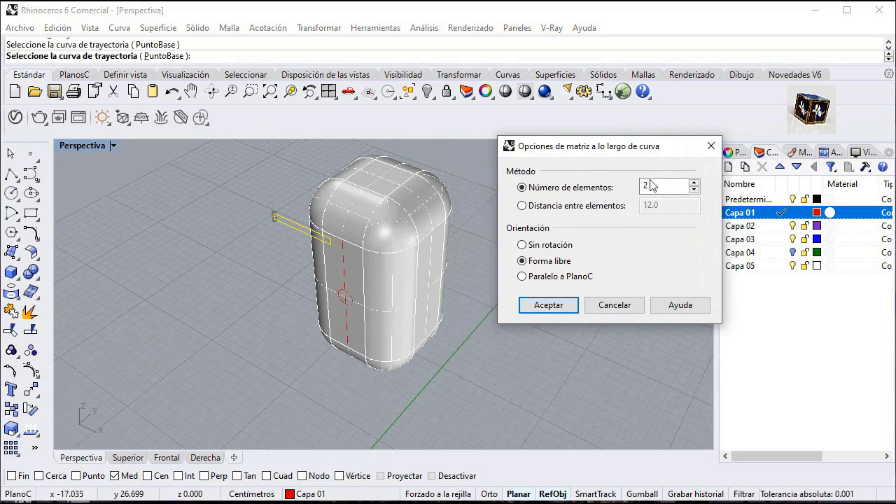
pyautogui.write('10')
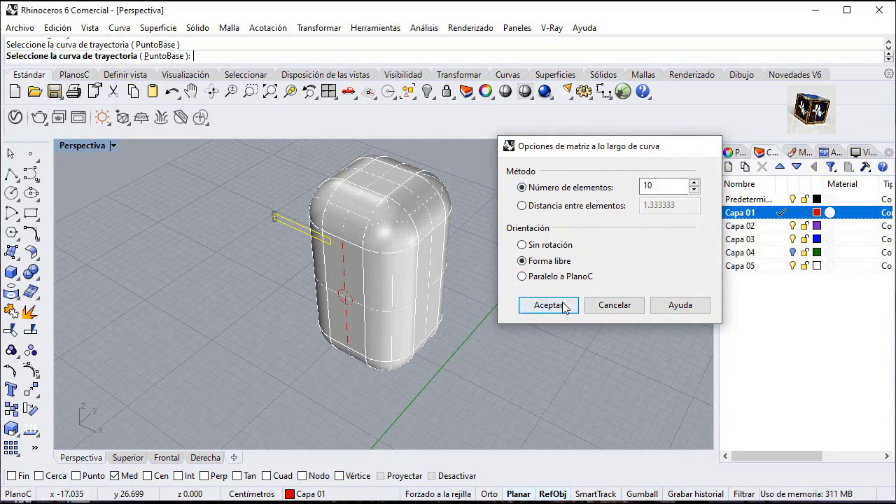
pyautogui.click(564, 306)
pyautogui.moveTo(371, 329); pyautogui.dragTo(357, 355, button='right')
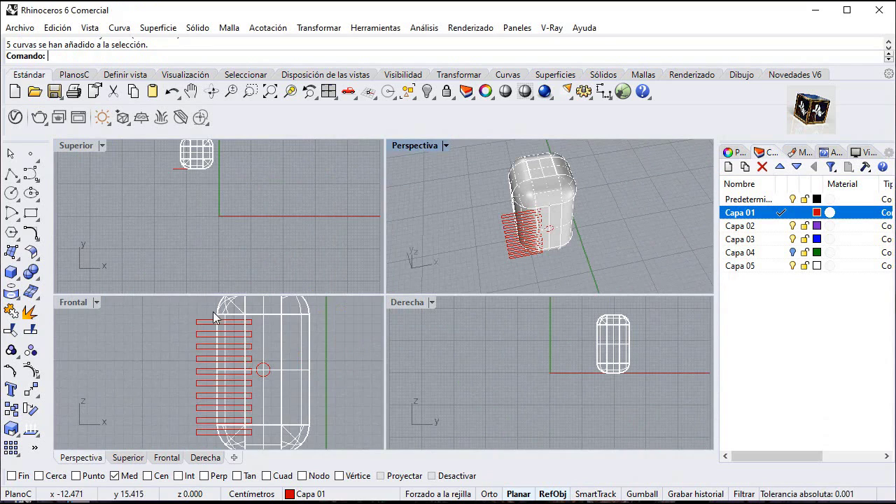
# Bend all ten rectangles around the box's front-left rounded corner in the top view, using a horizontal spine along the front face
pyautogui.moveTo(212, 312); pyautogui.dragTo(218, 292, button='right')
pyautogui.scroll(-6, 203, 372)
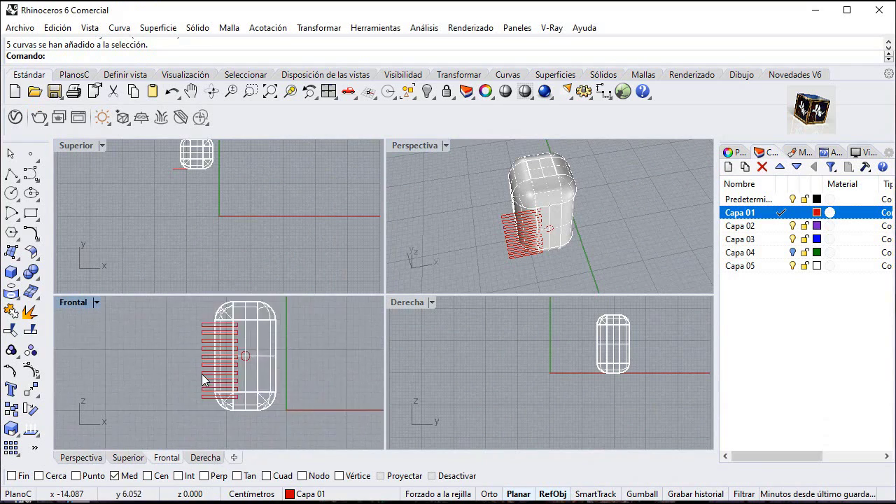
pyautogui.scroll(6, 208, 341)
pyautogui.moveTo(215, 325); pyautogui.dragTo(209, 448)
pyautogui.moveTo(231, 406); pyautogui.dragTo(244, 351, button='right')
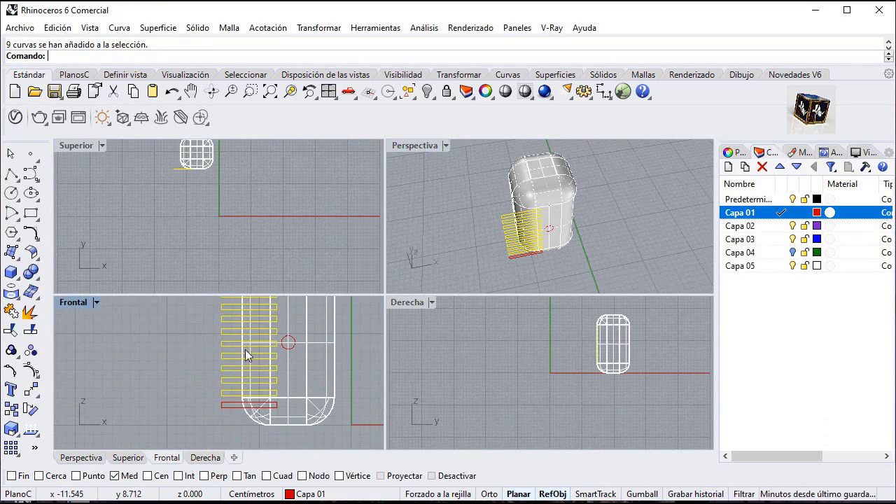
pyautogui.keyDown('shift'); pyautogui.moveTo(231, 429); pyautogui.dragTo(222, 358); pyautogui.keyUp('shift')
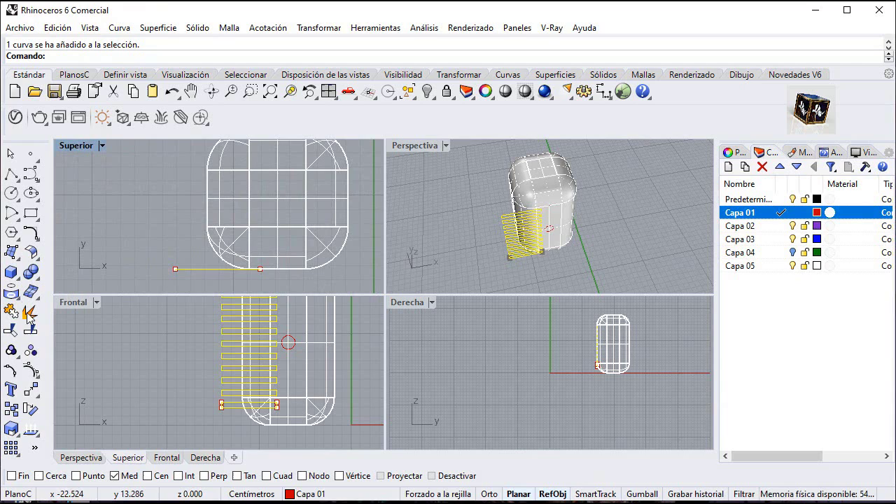
pyautogui.click(38, 401)
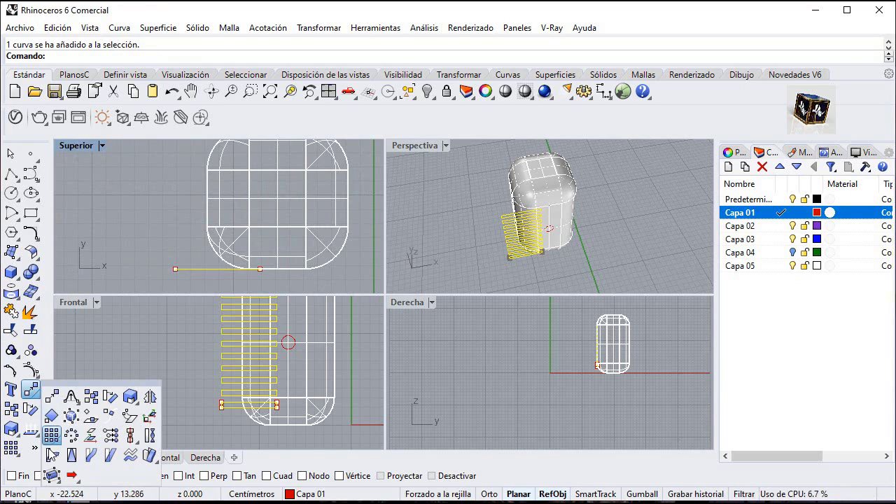
pyautogui.click(52, 435)
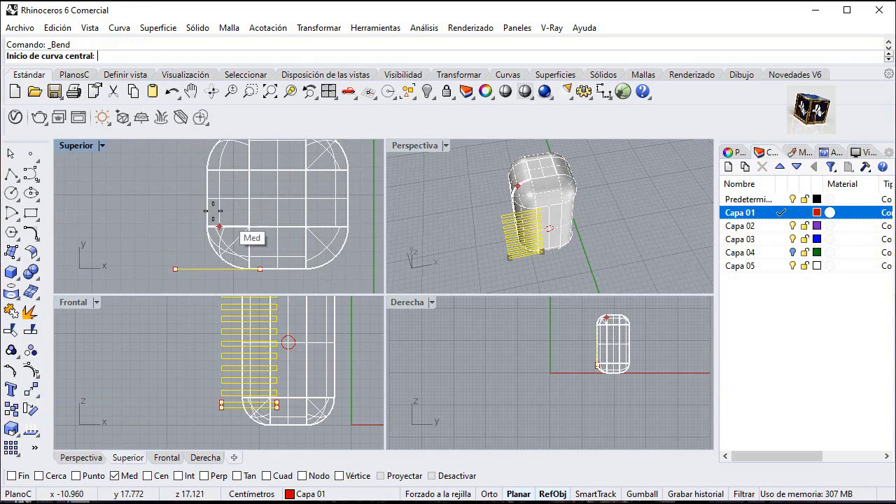
pyautogui.doubleClick(77, 147)
pyautogui.click(394, 397)
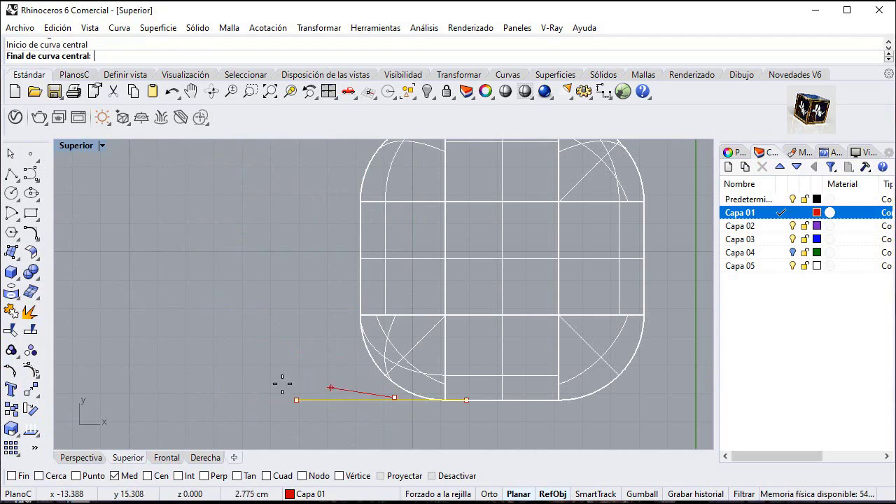
pyautogui.scroll(2, 262, 397)
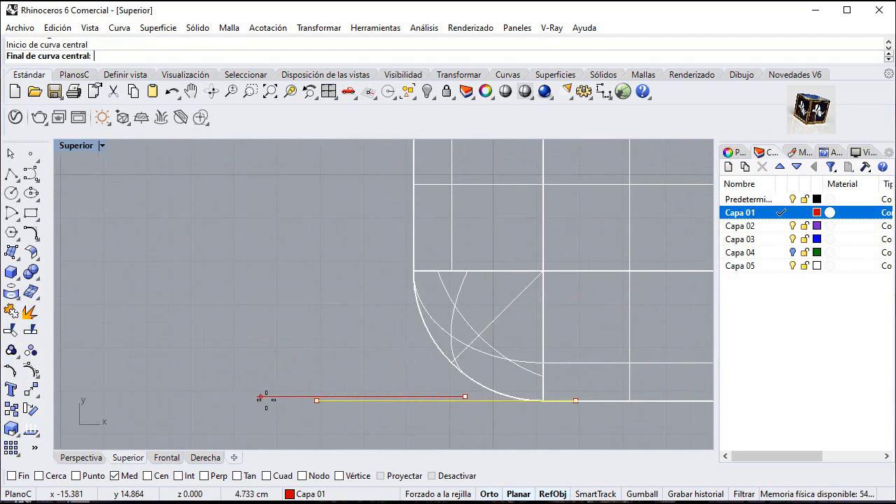
pyautogui.click(305, 383)
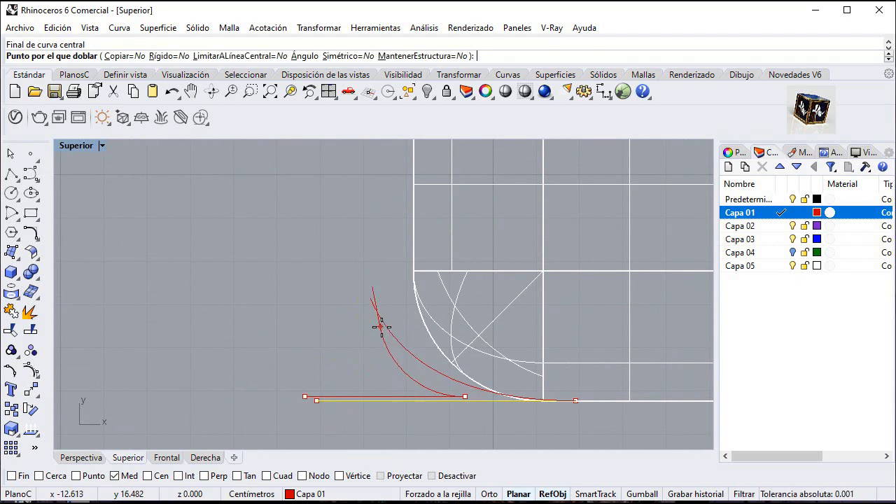
pyautogui.click(386, 291)
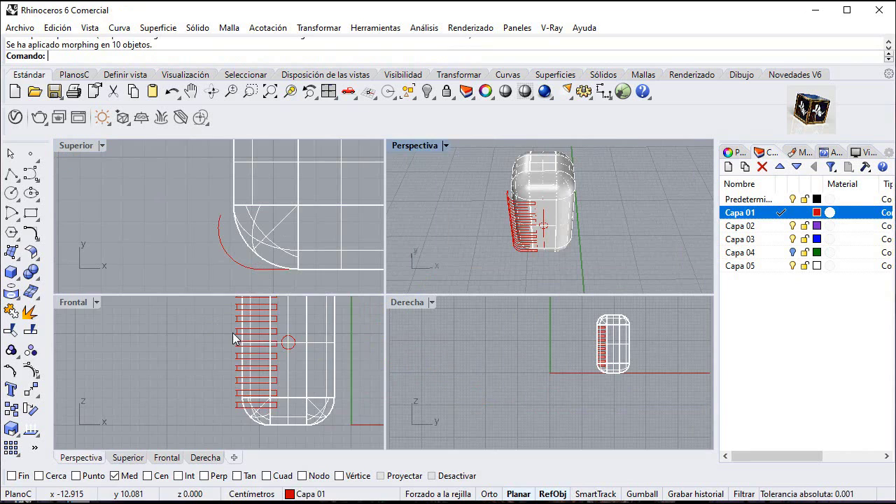
# Mirror a copy of the ten bent rectangles about the vertical centre line of the front face
pyautogui.scroll(-3, 229, 323)
pyautogui.moveTo(224, 313); pyautogui.dragTo(276, 415)
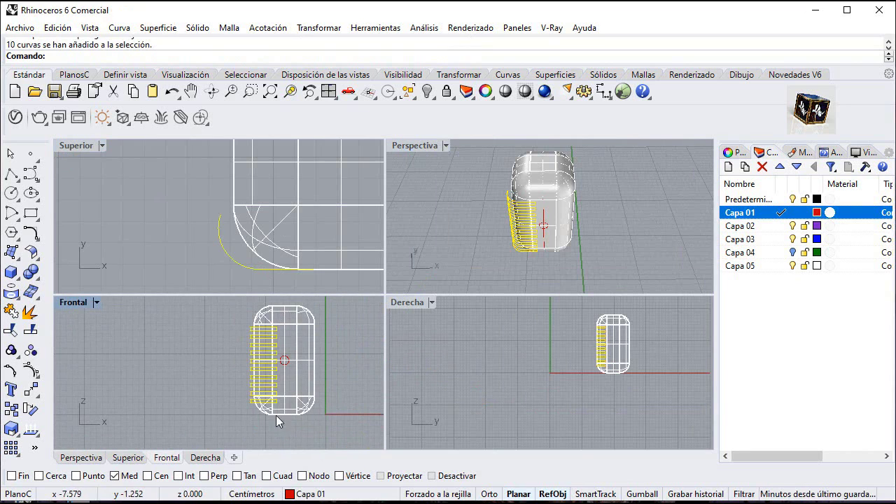
pyautogui.click(40, 388)
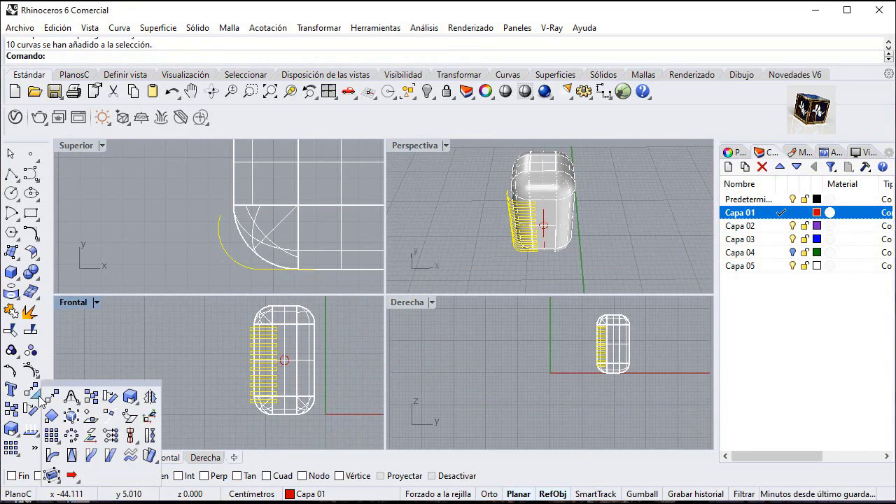
pyautogui.click(156, 400)
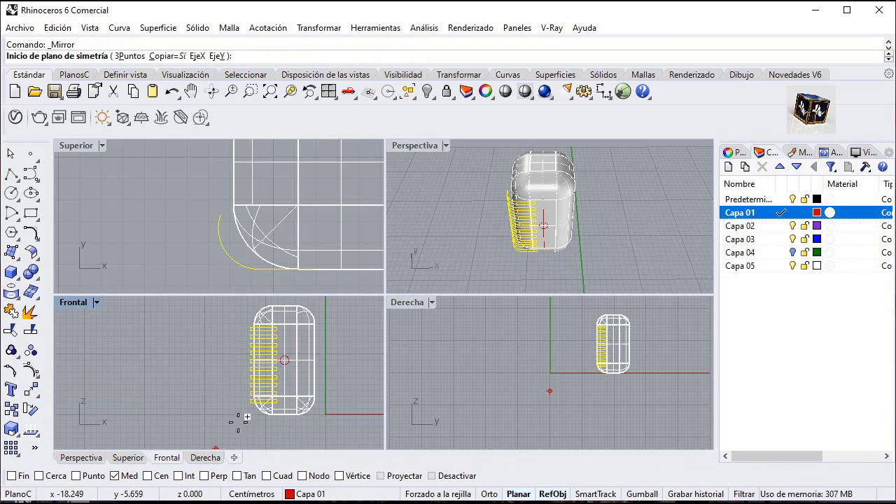
pyautogui.click(285, 324)
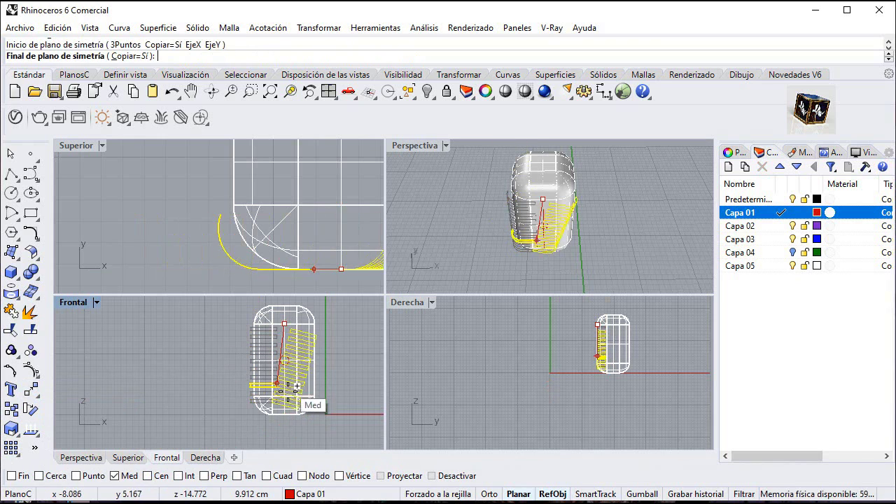
pyautogui.keyDown('shift'); pyautogui.click(292, 432); pyautogui.keyUp('shift')
# Pull both rows of bent rectangles onto the box's front face and rounded front corners, with EliminarOriginal=Sí
pyautogui.moveTo(577, 203); pyautogui.dragTo(342, 138, button='right')
pyautogui.moveTo(160, 187); pyautogui.dragTo(240, 282)
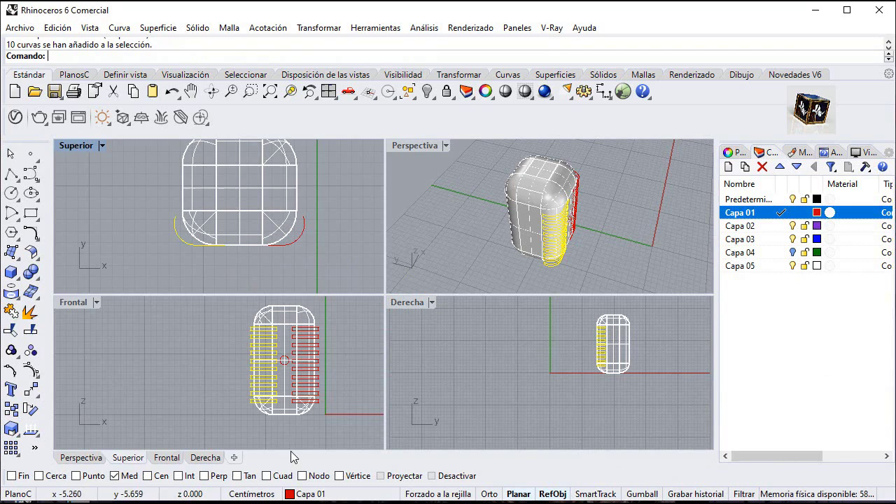
pyautogui.moveTo(291, 433); pyautogui.dragTo(330, 308)
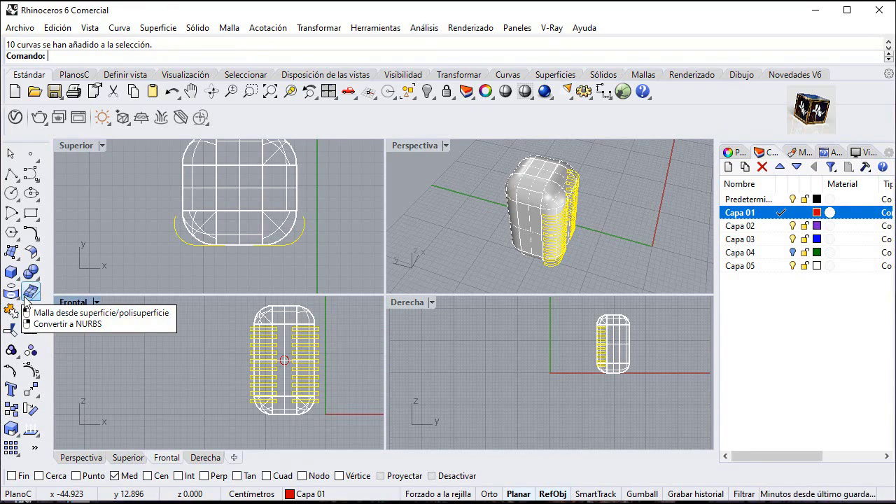
pyautogui.click(14, 293)
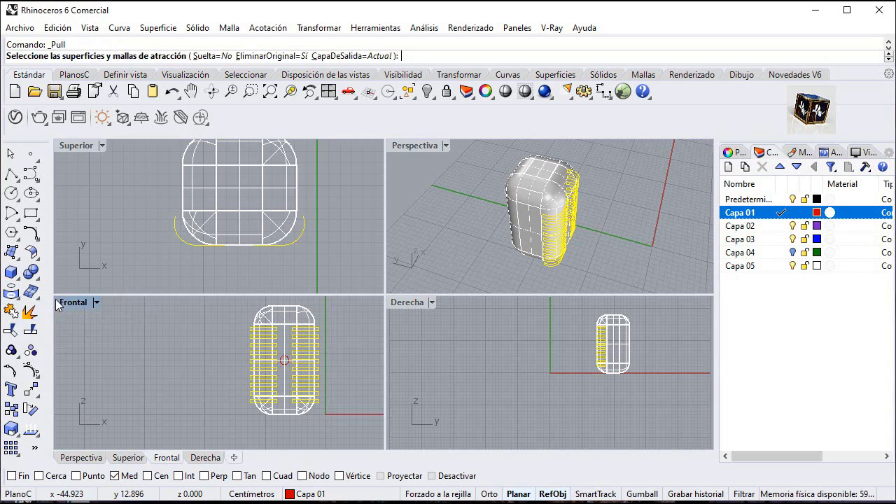
pyautogui.moveTo(635, 195); pyautogui.dragTo(596, 196, button='right')
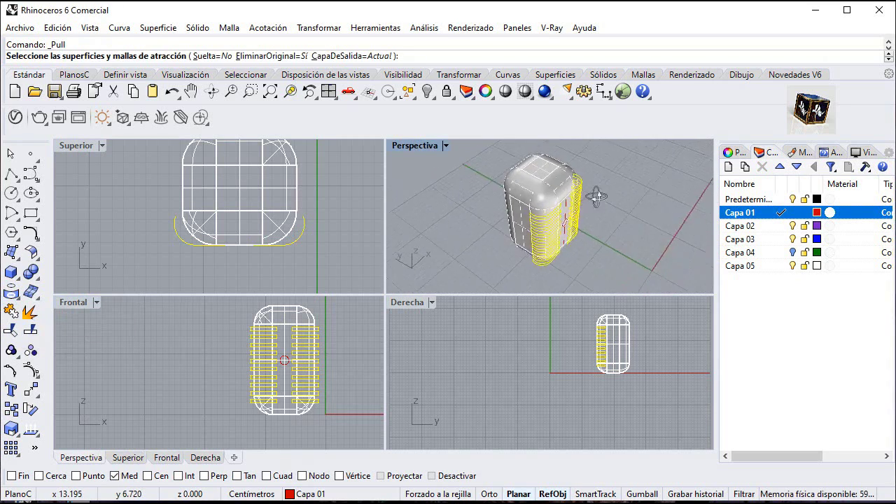
pyautogui.scroll(5, 550, 226)
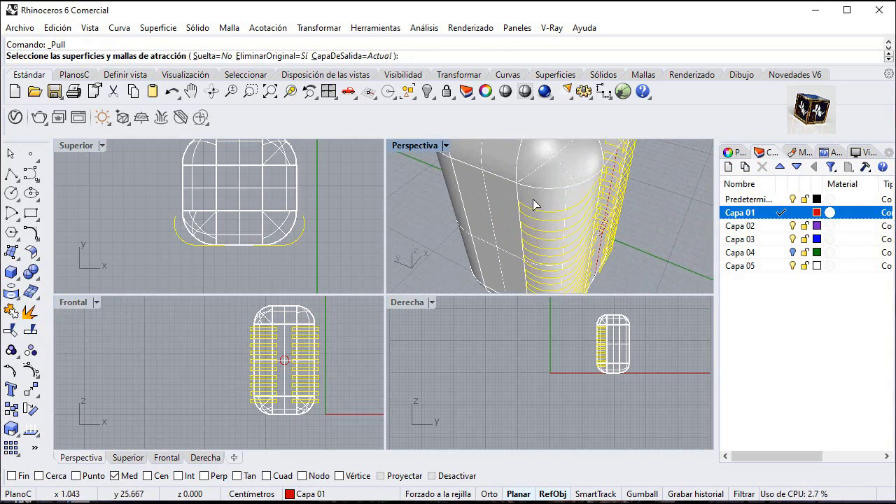
pyautogui.click(533, 200)
pyautogui.moveTo(636, 200); pyautogui.dragTo(594, 208, button='right')
pyautogui.click(579, 196)
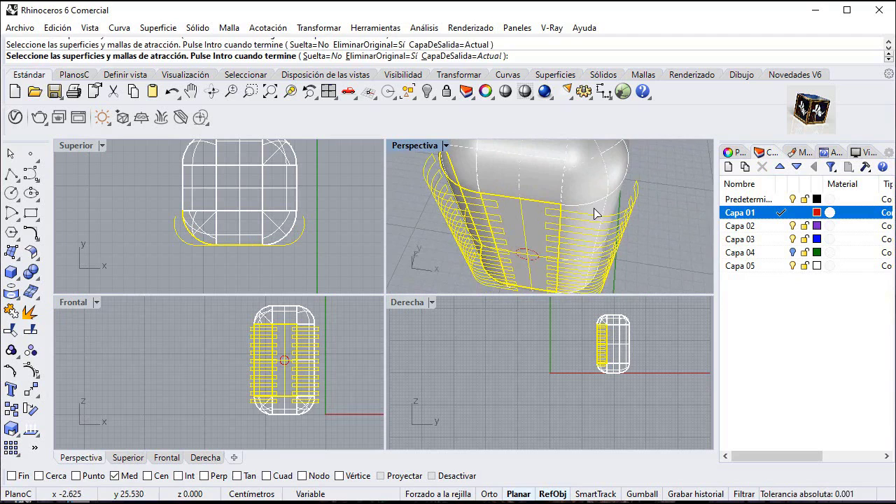
pyautogui.moveTo(672, 206); pyautogui.dragTo(630, 189, button='right')
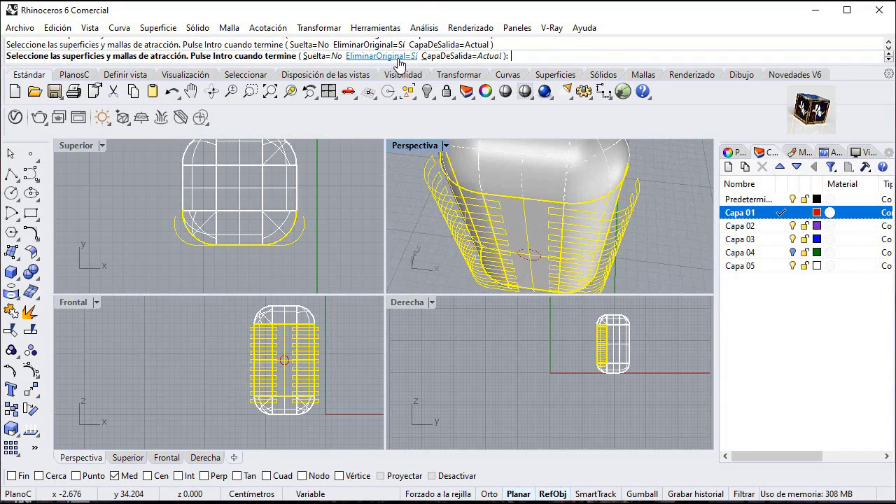
pyautogui.press('Return')
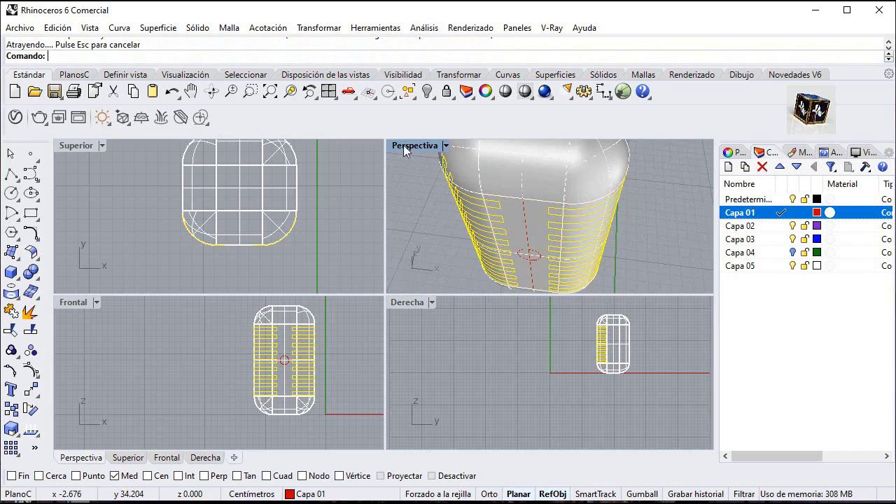
pyautogui.moveTo(413, 154); pyautogui.dragTo(597, 166, button='right')
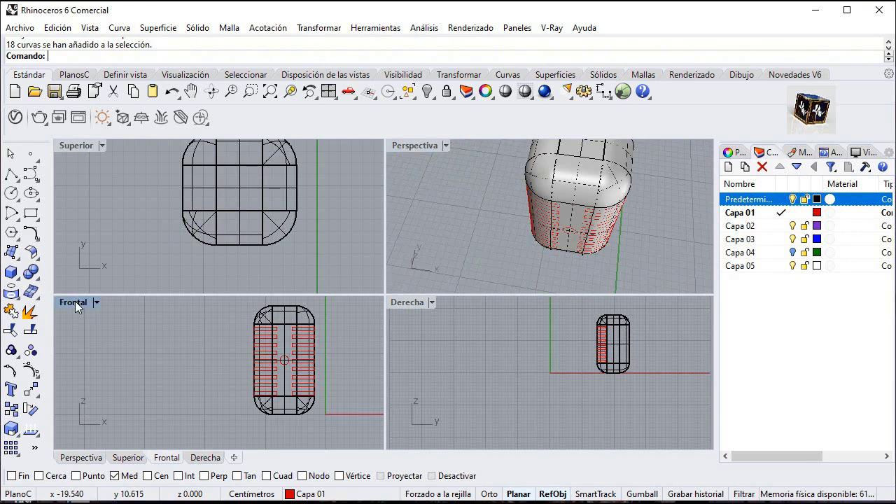
# Draw a centre-based rectangle 0.6 cm wide and 2 cm high at the middle of the front face in the front view
pyautogui.doubleClick(74, 302)
pyautogui.scroll(5, 432, 251)
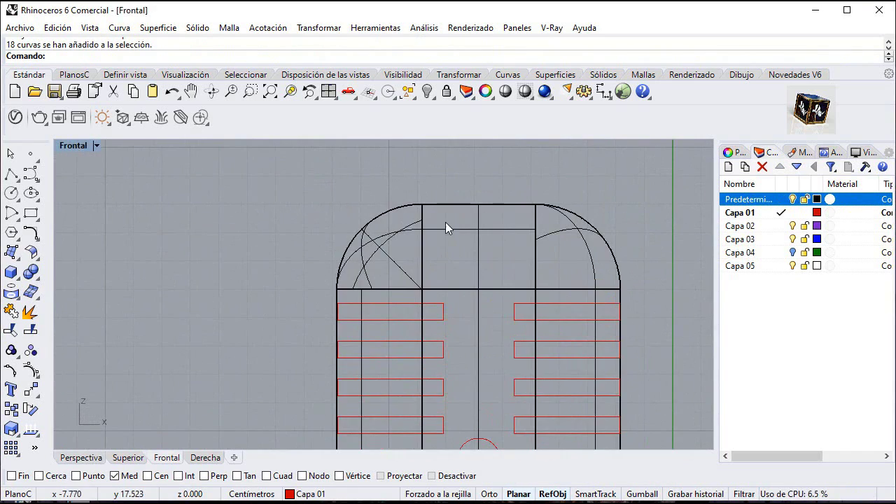
pyautogui.click(39, 221)
pyautogui.click(76, 218)
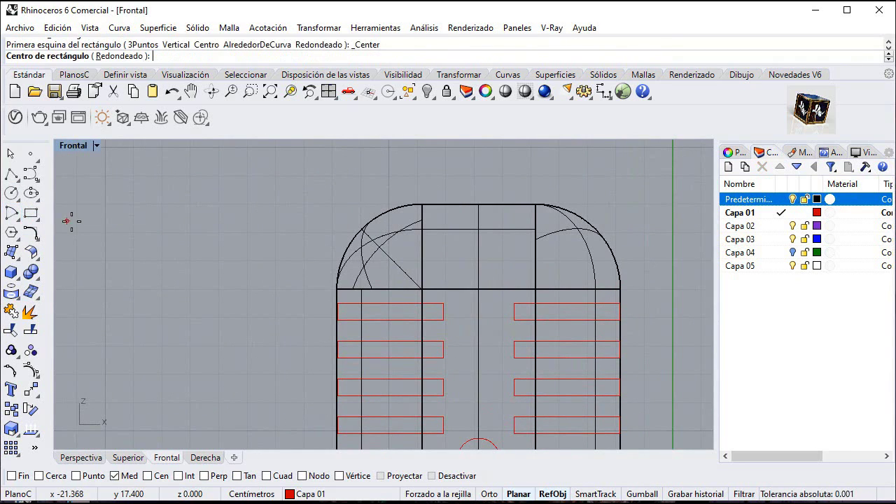
pyautogui.scroll(-3, 458, 232)
pyautogui.scroll(-2, 489, 320)
pyautogui.scroll(2, 484, 328)
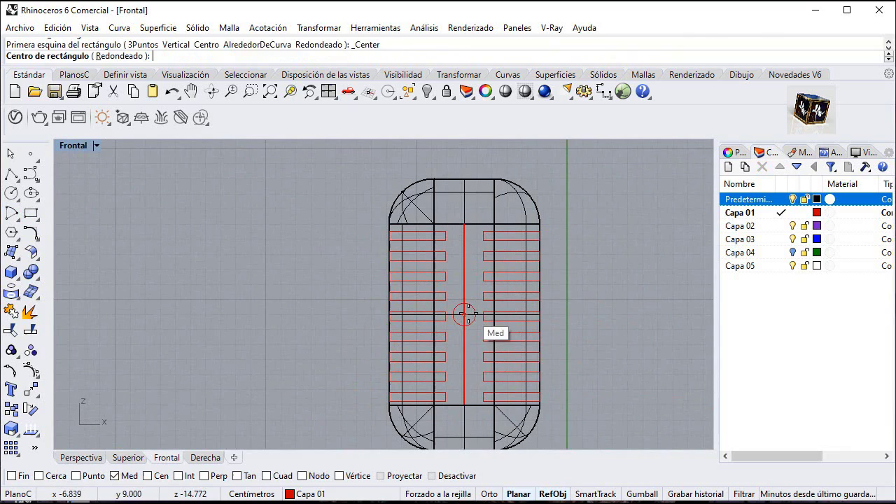
pyautogui.click(464, 314)
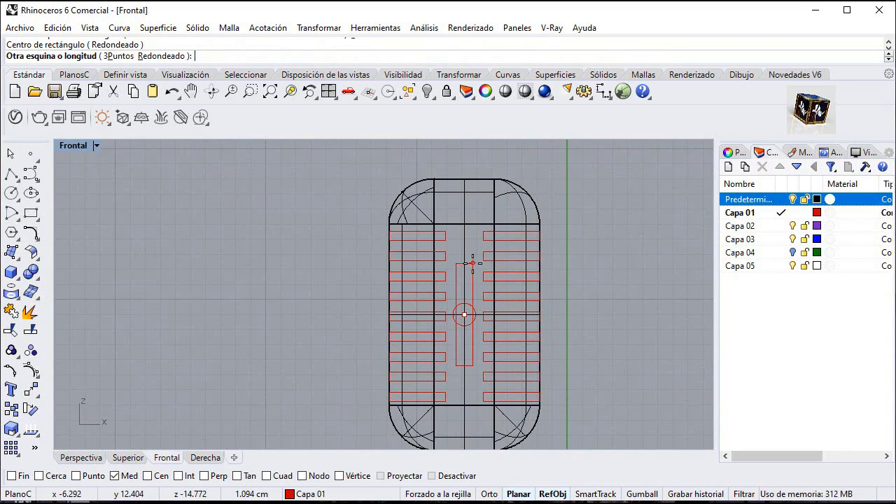
pyautogui.write('.6')
pyautogui.press('Return')
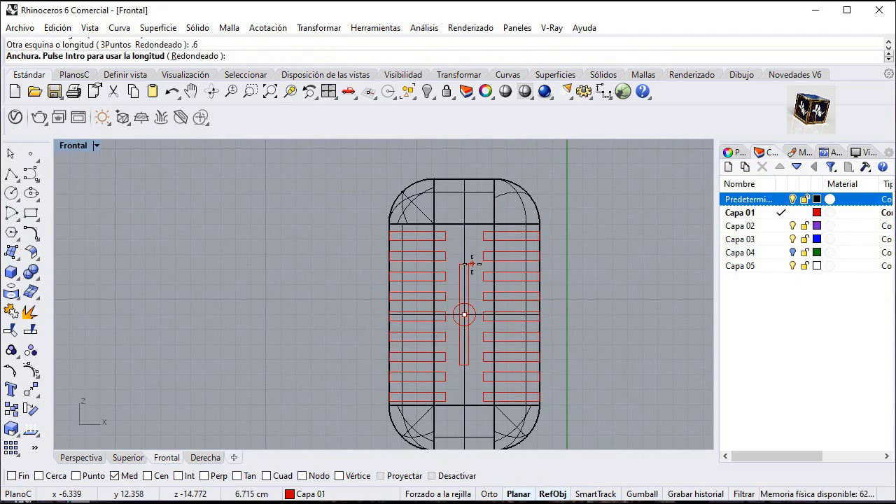
pyautogui.write('2')
pyautogui.press('Return')
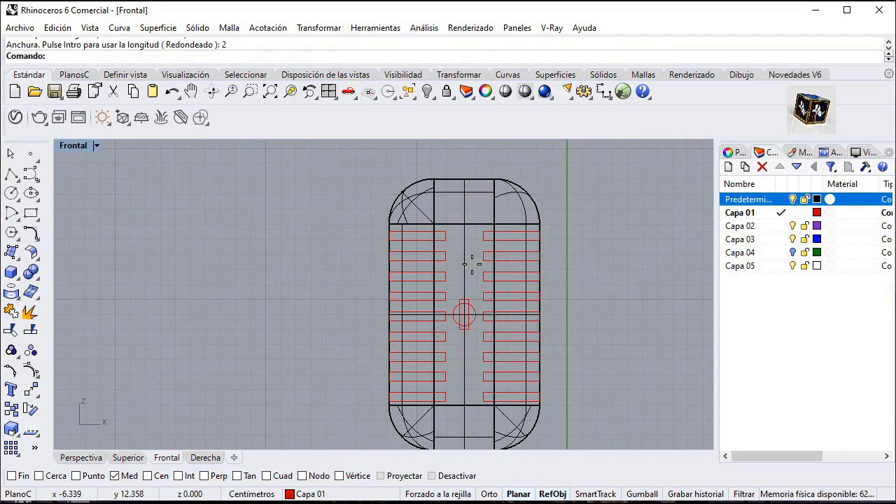
# Move the small vertical rectangle 7.5 cm straight up from the centre of the front face
pyautogui.click(468, 301)
pyautogui.click(31, 389)
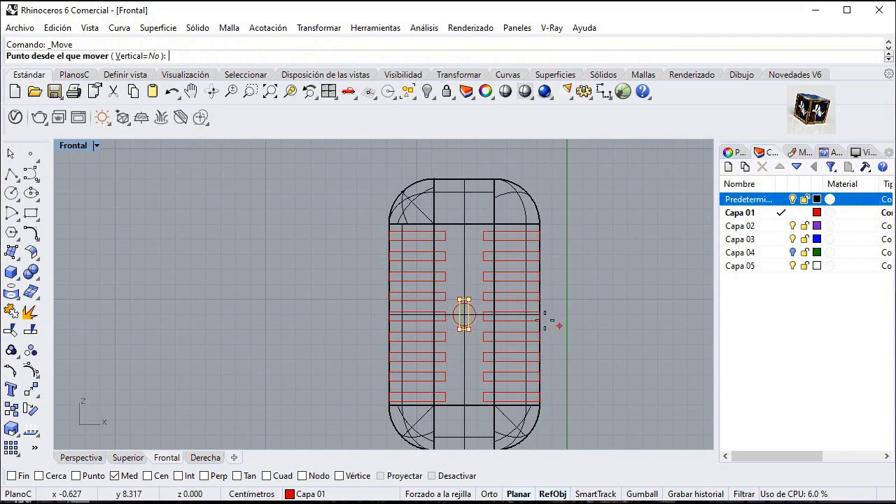
pyautogui.click(463, 314)
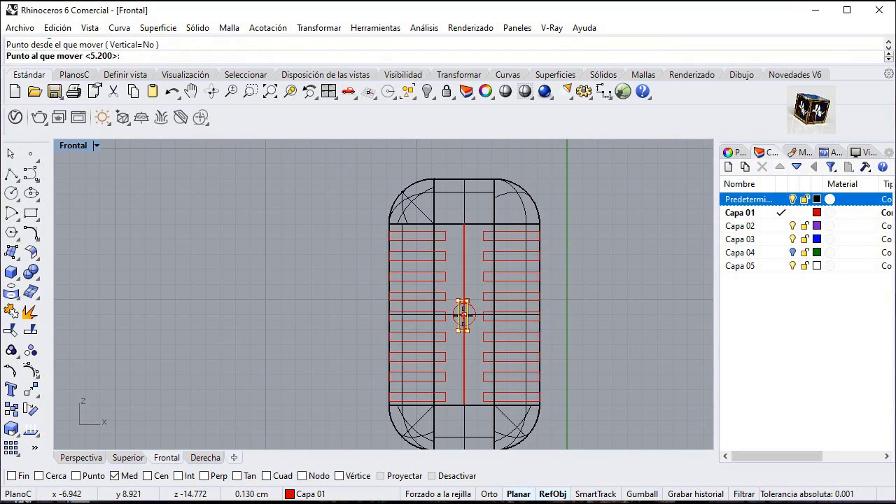
pyautogui.write('7.5')
pyautogui.press('Return')
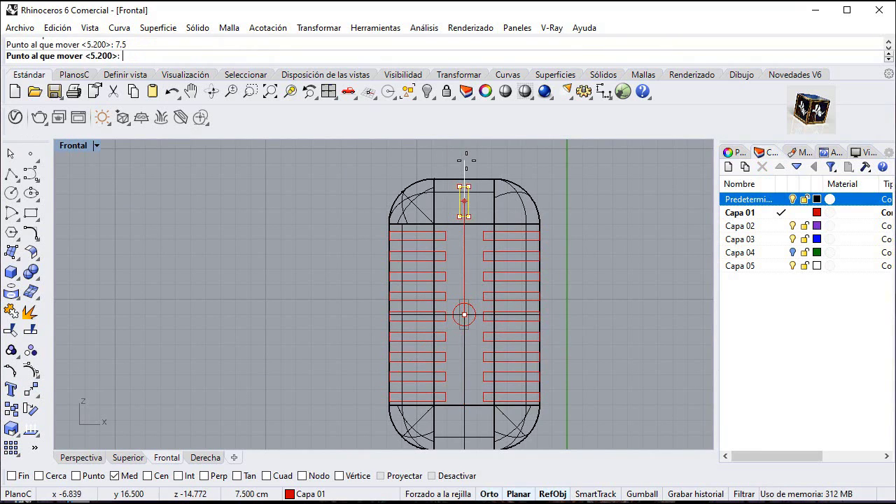
pyautogui.click(467, 161)
# Copy the vertical rectangle 1.5 cm to each side in the front view
pyautogui.scroll(5, 483, 175)
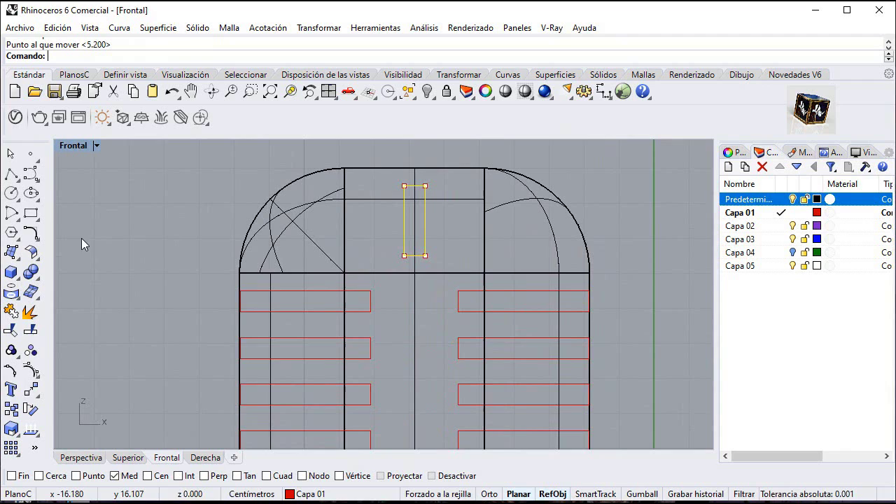
pyautogui.click(11, 410)
pyautogui.click(404, 221)
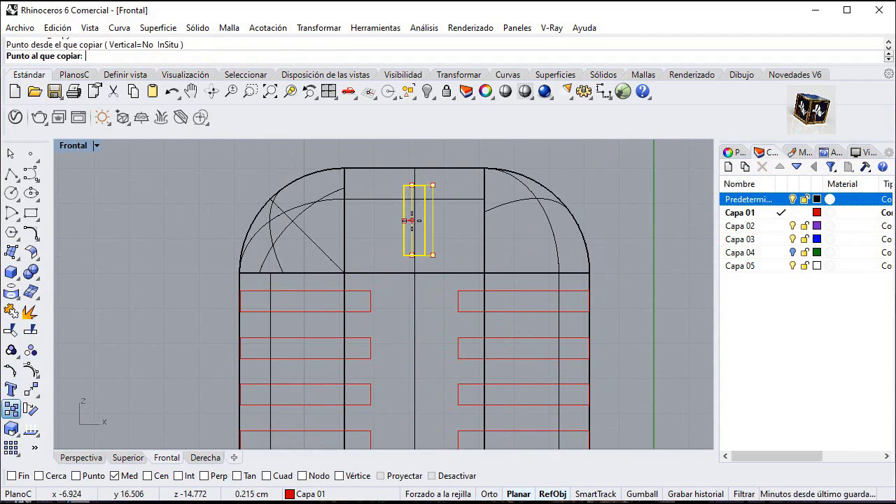
pyautogui.write('1.5')
pyautogui.press('Return')
pyautogui.click(332, 242)
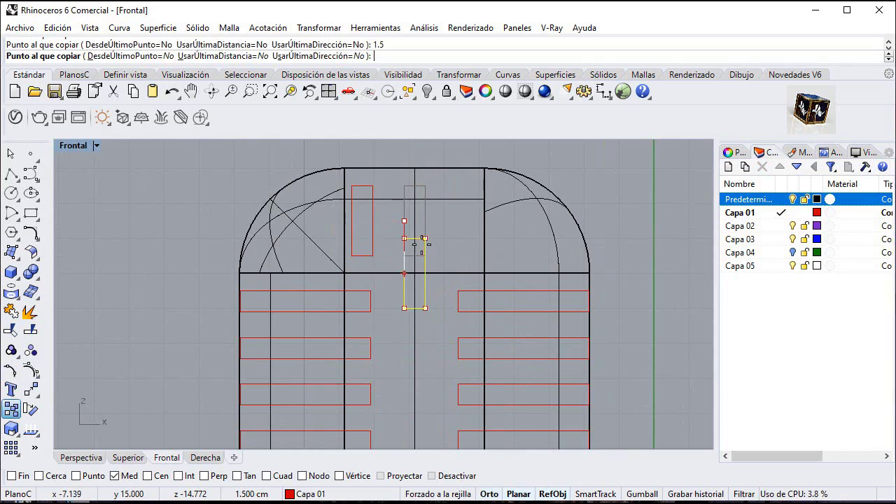
pyautogui.click(456, 220)
pyautogui.press('Return')
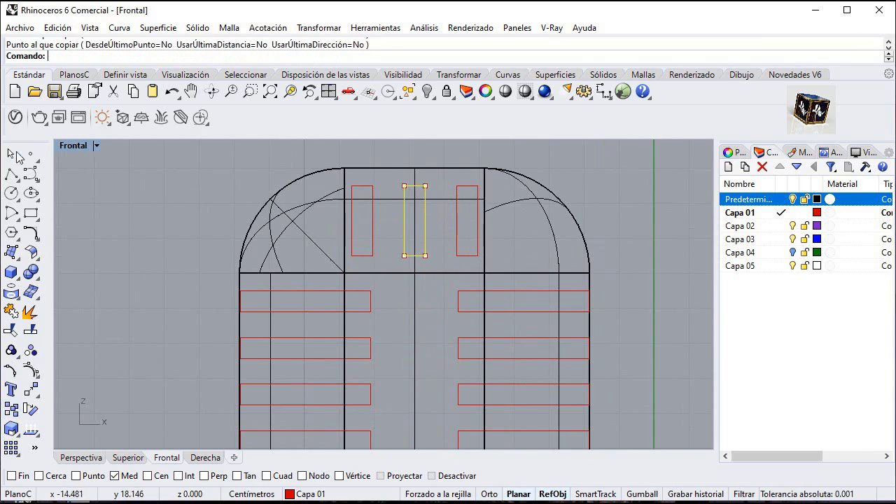
# Project the three vertical rectangles onto the box from the front view, with EliminarOriginal=Sí and Dirección=ZdePlanoC
pyautogui.doubleClick(75, 146)
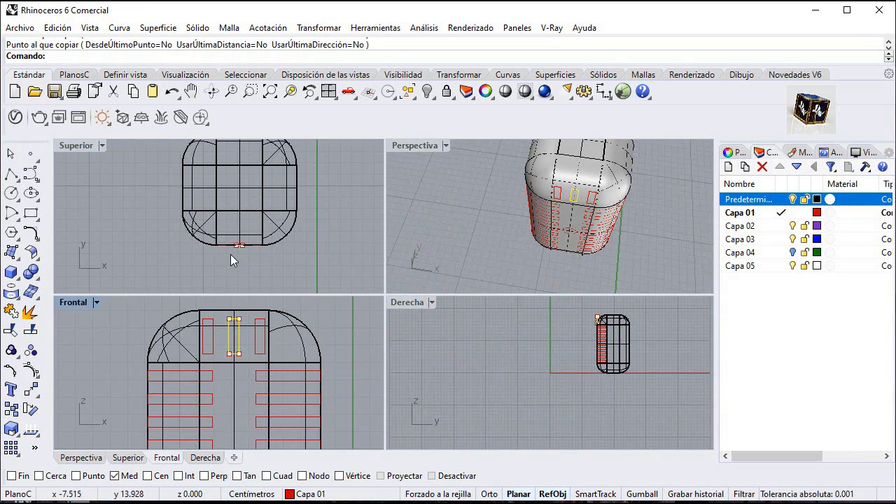
pyautogui.scroll(2, 232, 257)
pyautogui.moveTo(198, 299); pyautogui.dragTo(276, 375)
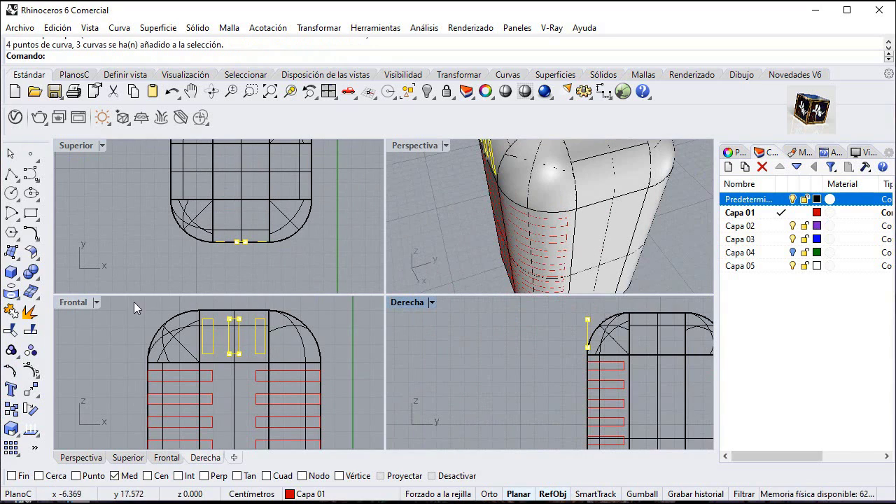
pyautogui.click(11, 293)
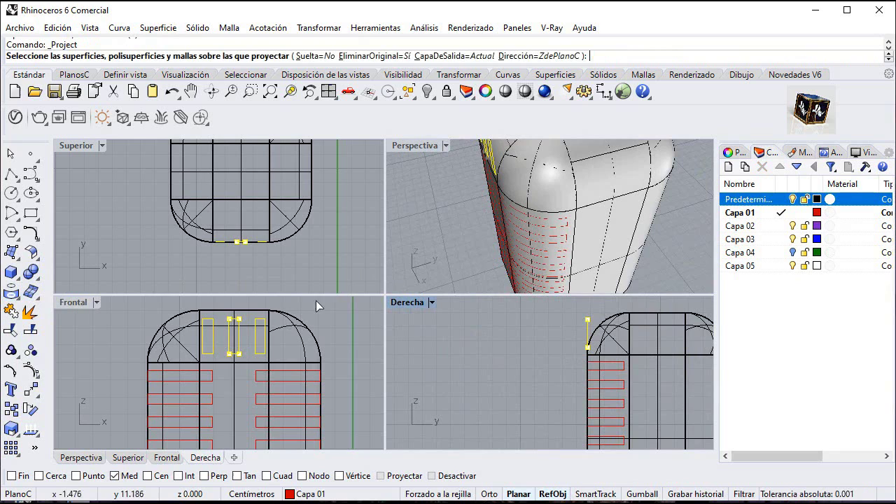
pyautogui.click(235, 337)
pyautogui.press('Return')
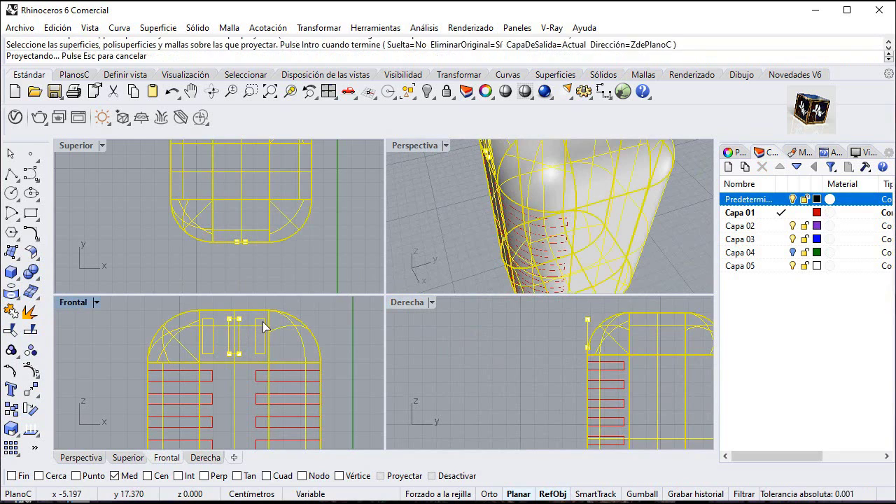
# Delete the three projected rectangles on the back of the box
pyautogui.scroll(-5, 546, 178)
pyautogui.scroll(5, 541, 177)
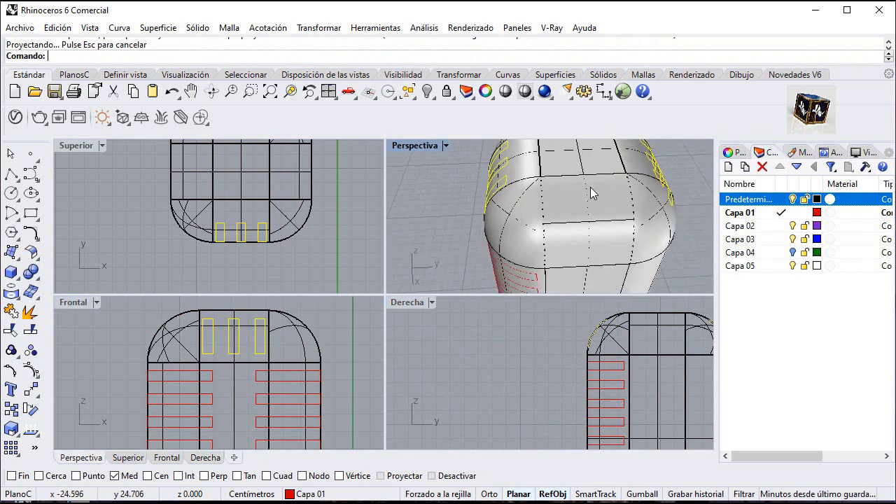
pyautogui.scroll(-6, 592, 155)
pyautogui.moveTo(602, 148); pyautogui.dragTo(669, 224)
pyautogui.moveTo(606, 227); pyautogui.dragTo(702, 206, button='right')
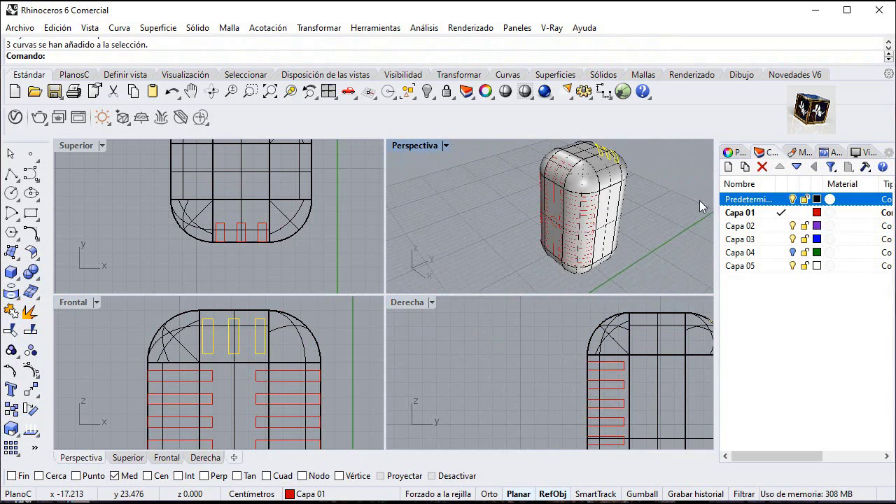
pyautogui.moveTo(576, 205); pyautogui.dragTo(623, 212, button='right')
pyautogui.press('Delete')
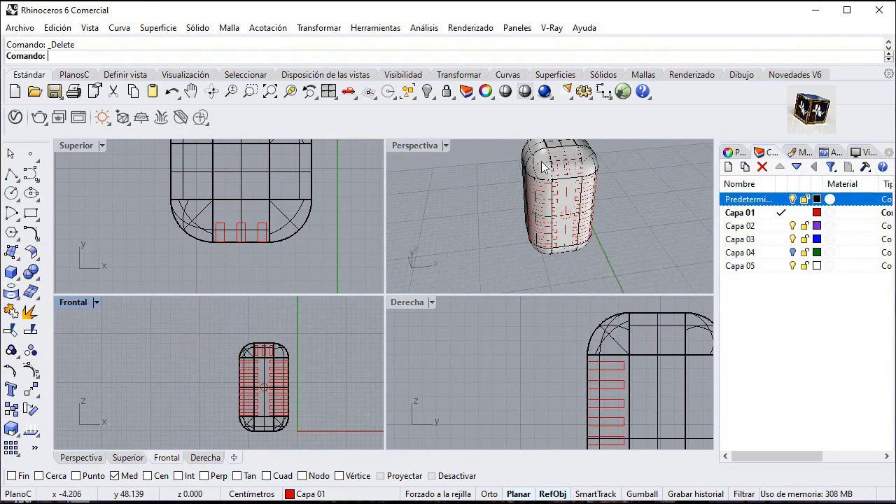
# Split the rounded box with the three upper slot curves, both sets of side slot curves and the front circle
pyautogui.click(535, 161)
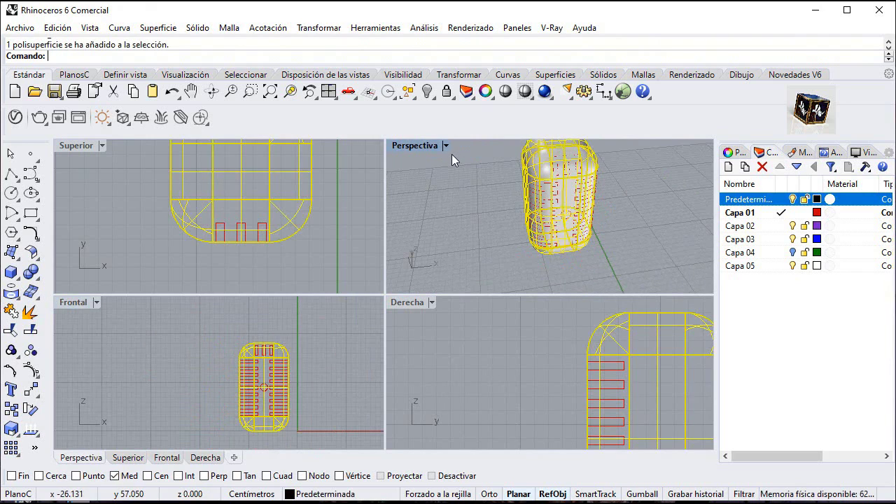
pyautogui.click(30, 333)
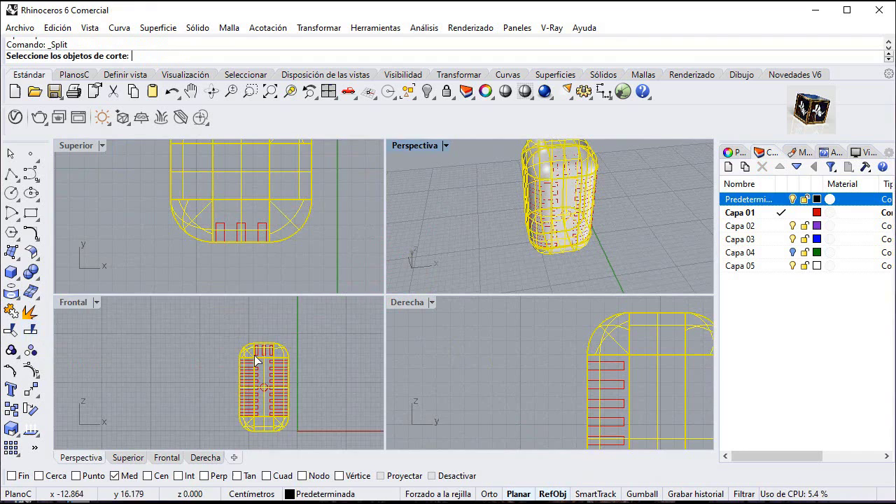
pyautogui.scroll(6, 254, 355)
pyautogui.moveTo(226, 319); pyautogui.dragTo(305, 367)
pyautogui.moveTo(313, 370); pyautogui.dragTo(319, 327, button='right')
pyautogui.scroll(-2, 317, 327)
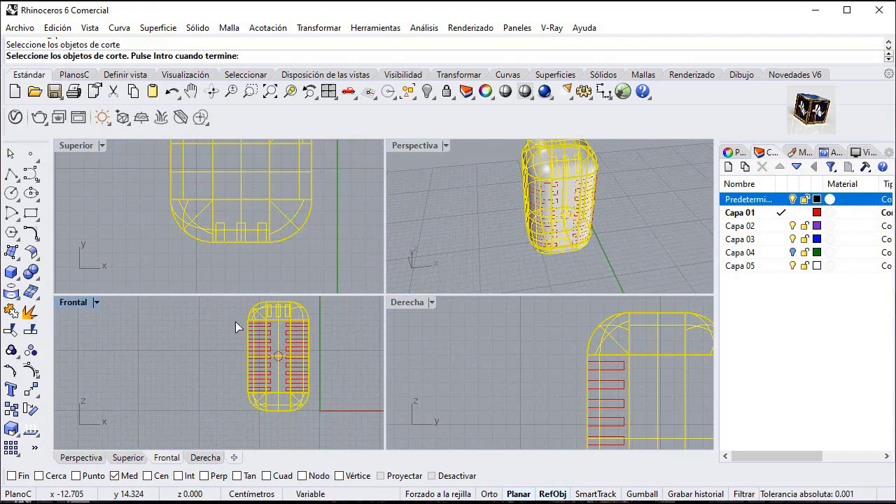
pyautogui.moveTo(229, 315); pyautogui.dragTo(279, 409)
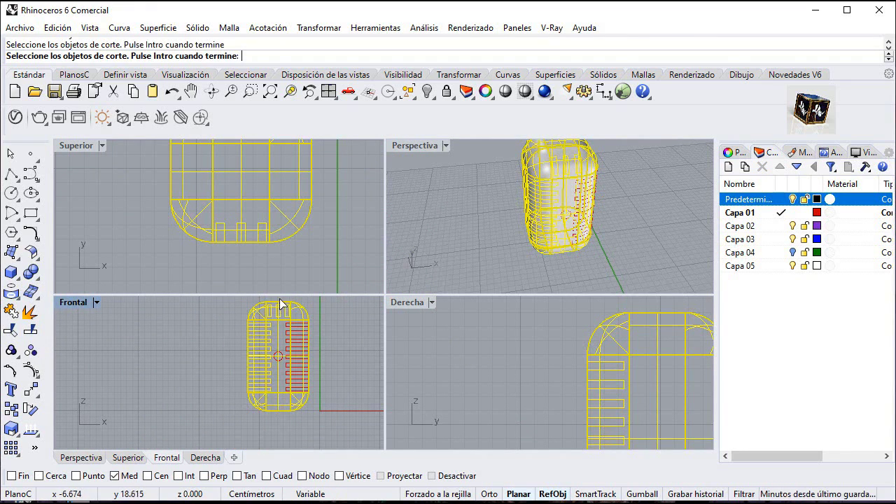
pyautogui.moveTo(280, 302); pyautogui.dragTo(332, 418)
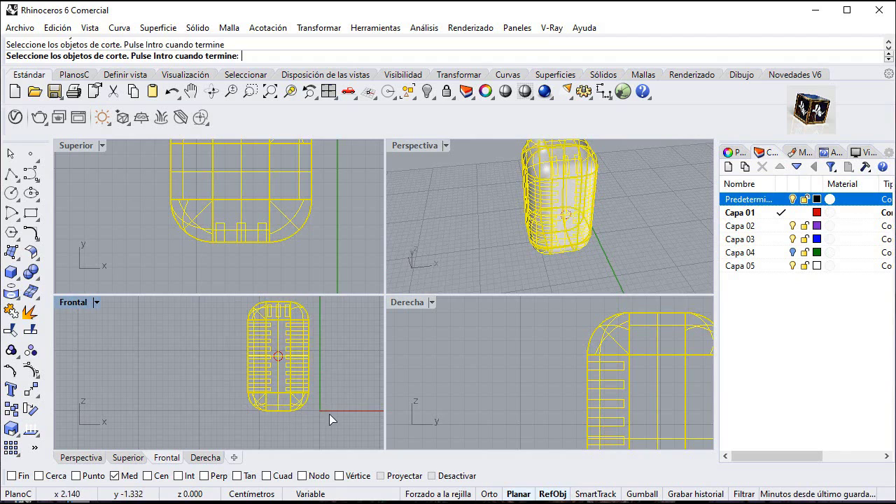
pyautogui.scroll(2, 283, 362)
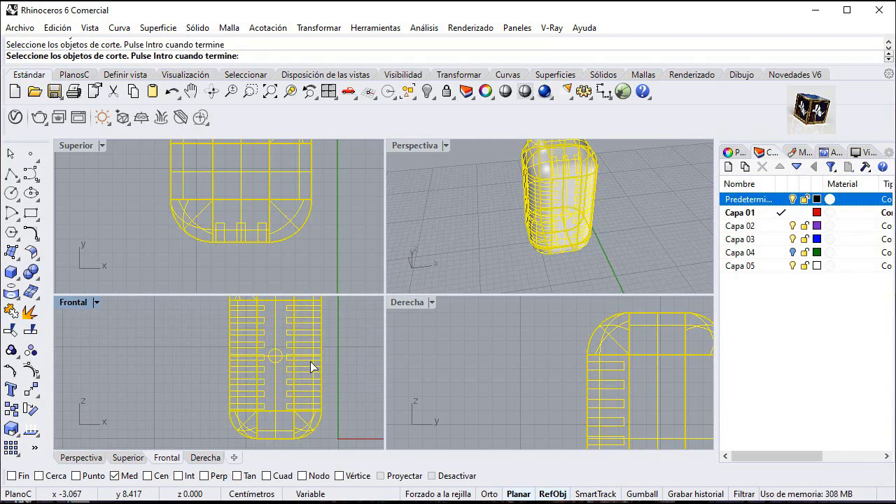
pyautogui.press('Return')
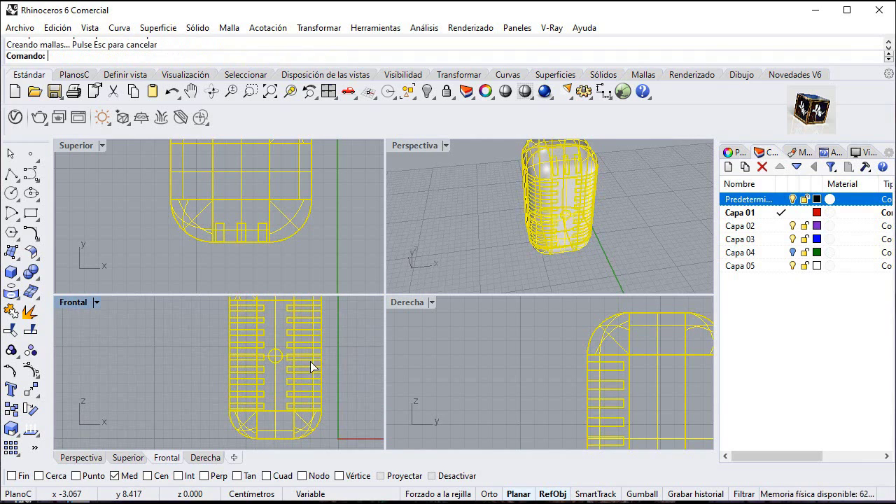
# Mirror the three upper slot curves to the lower end of the box in the front view, across a horizontal axis through the circle's centre, with Copiar=Sí
pyautogui.scroll(4, 517, 184)
pyautogui.moveTo(552, 195)
pyautogui.mouseDown(button='right')
pyautogui.moveTo(524, 193)
pyautogui.moveTo(558, 193)
pyautogui.mouseUp(button='right')
pyautogui.doubleClick(80, 301)
pyautogui.scroll(-4, 392, 231)
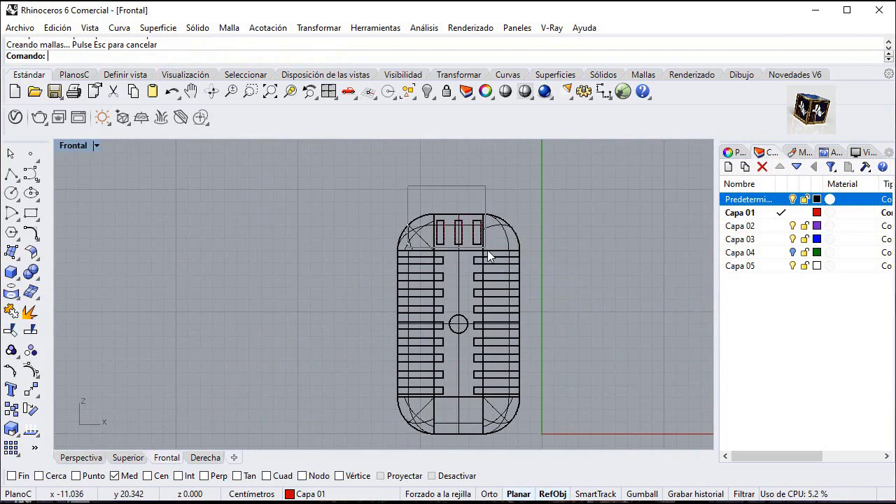
pyautogui.moveTo(488, 250); pyautogui.dragTo(488, 251)
pyautogui.keyDown('shift'); pyautogui.click(534, 217); pyautogui.keyUp('shift')
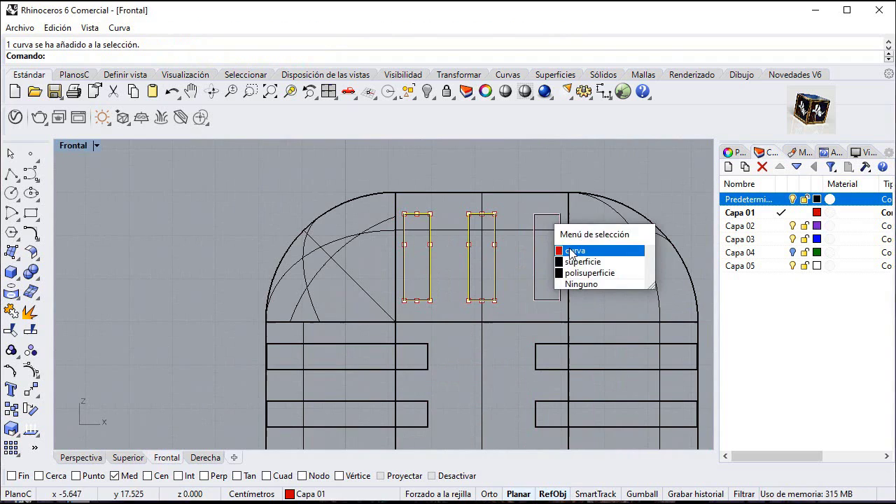
pyautogui.click(572, 252)
pyautogui.scroll(-4, 391, 189)
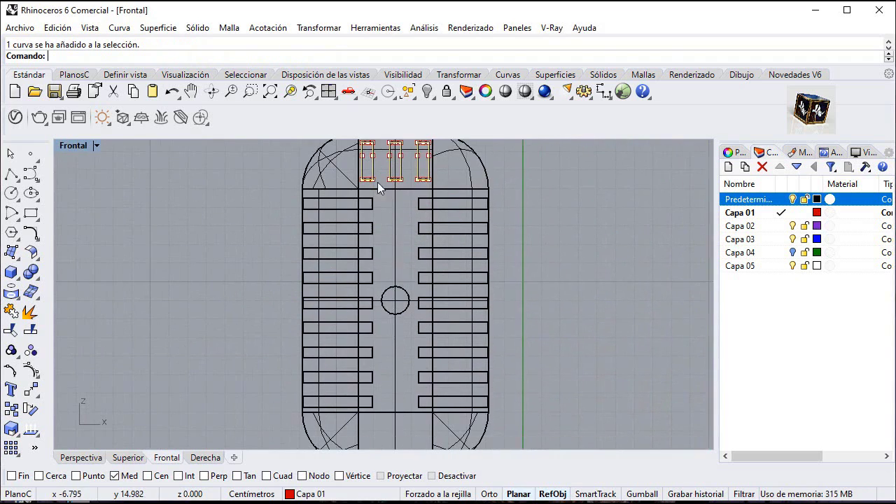
pyautogui.click(37, 399)
pyautogui.click(149, 398)
pyautogui.click(394, 300)
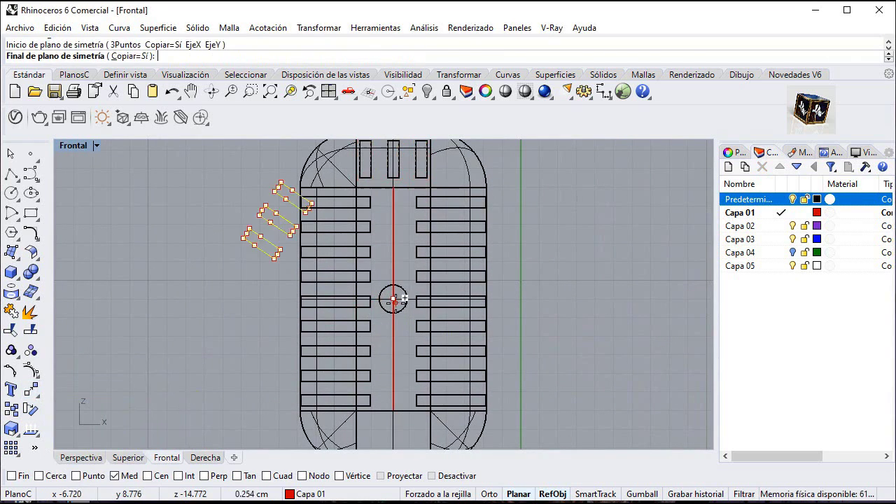
pyautogui.press('F8')
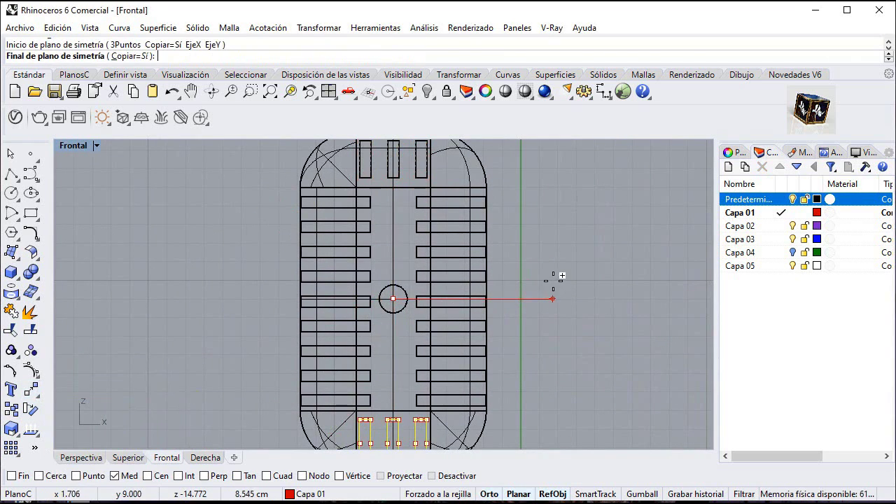
pyautogui.keyDown('shift'); pyautogui.click(146, 276); pyautogui.keyUp('shift')
pyautogui.moveTo(321, 406); pyautogui.dragTo(322, 324, button='right')
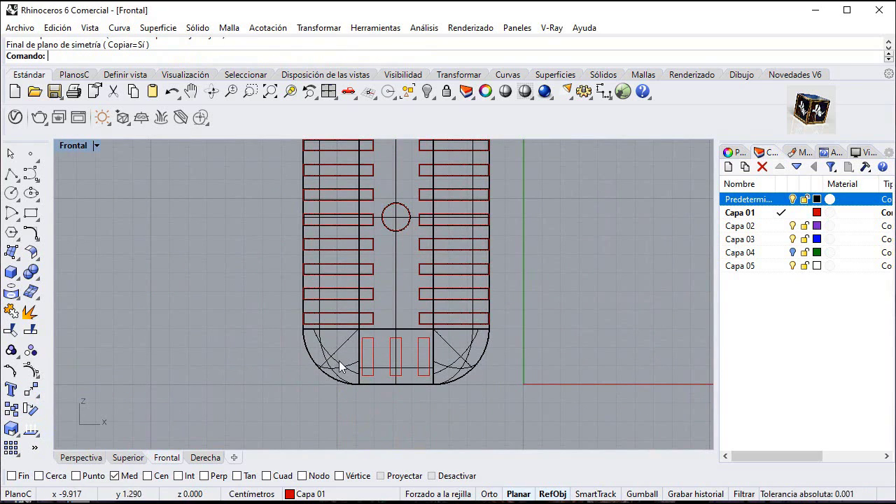
# Split the main box body with the three mirrored slot curves at its lower end
pyautogui.click(360, 343)
pyautogui.click(406, 390)
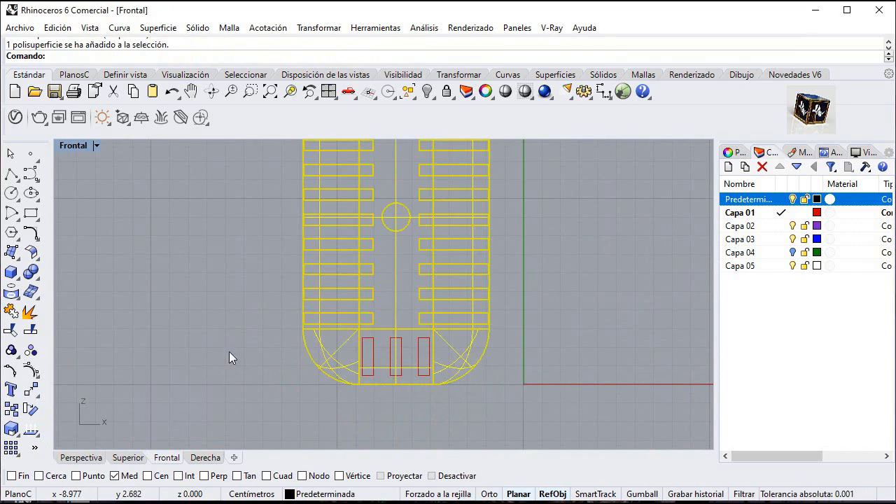
pyautogui.click(30, 330)
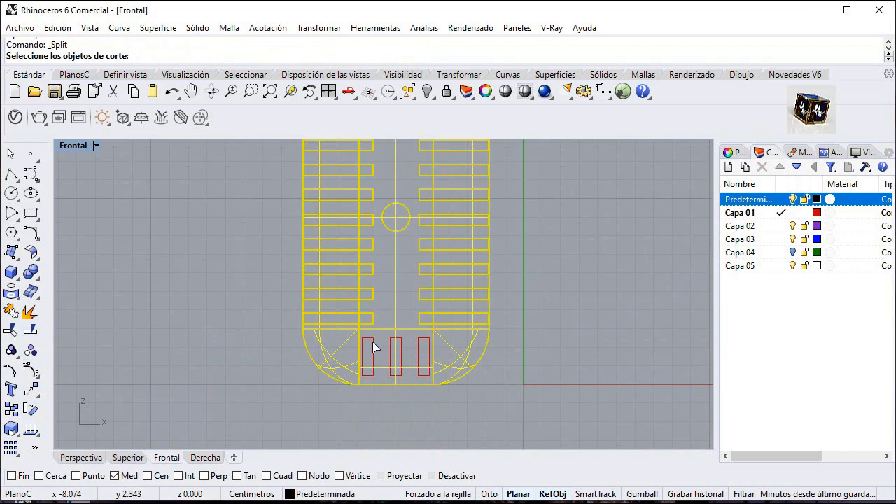
pyautogui.click(372, 343)
pyautogui.click(400, 352)
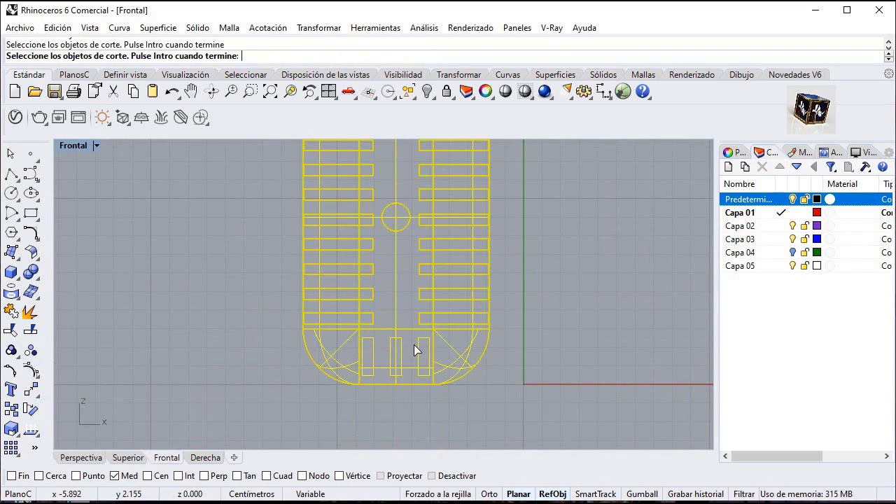
pyautogui.press('Return')
# Select all single surfaces and delete them to open the circle and the upper and lower slots
pyautogui.doubleClick(80, 149)
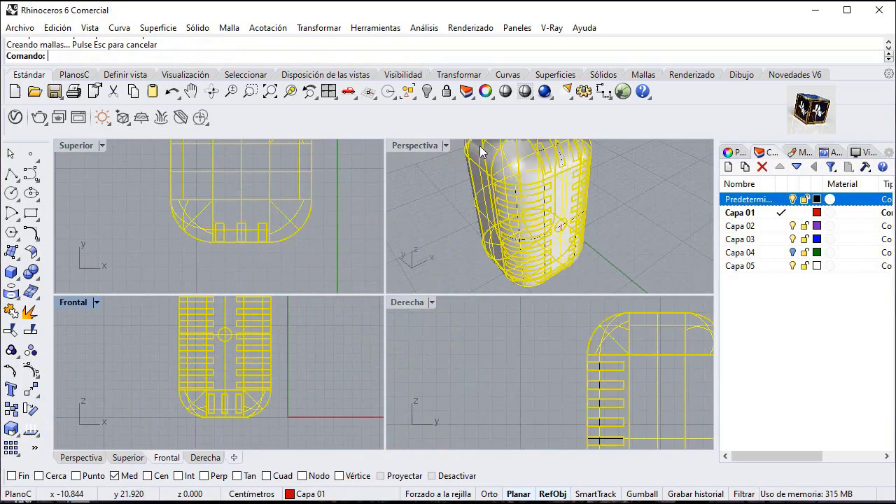
pyautogui.doubleClick(412, 145)
pyautogui.moveTo(544, 273)
pyautogui.mouseDown(button='right')
pyautogui.moveTo(480, 217)
pyautogui.moveTo(510, 259)
pyautogui.mouseUp(button='right')
pyautogui.doubleClick(413, 145)
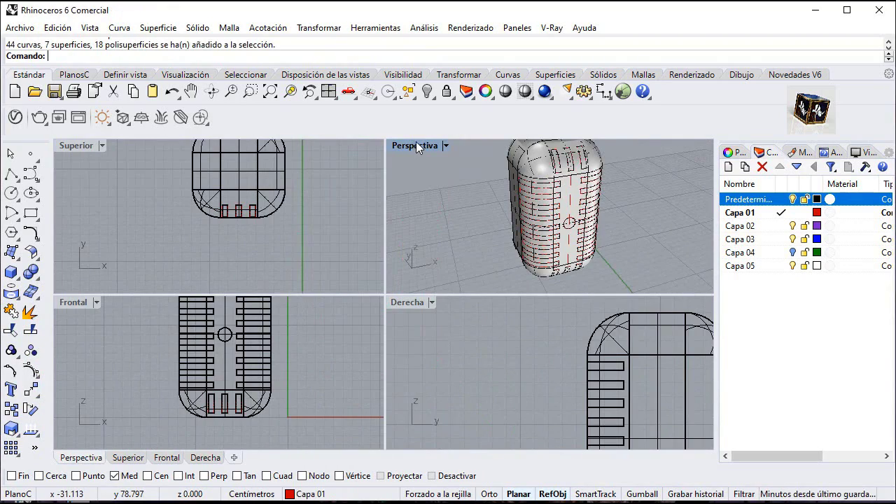
pyautogui.click(420, 98)
pyautogui.click(414, 99)
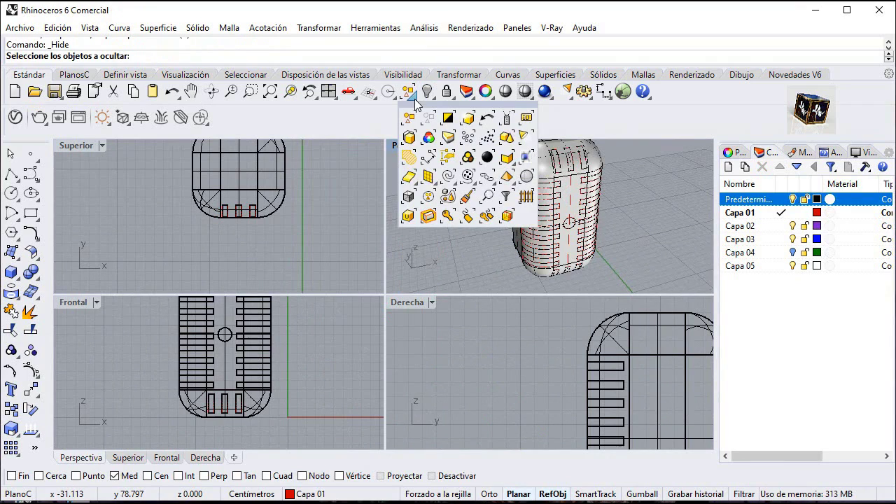
pyautogui.click(406, 177)
pyautogui.press('Delete')
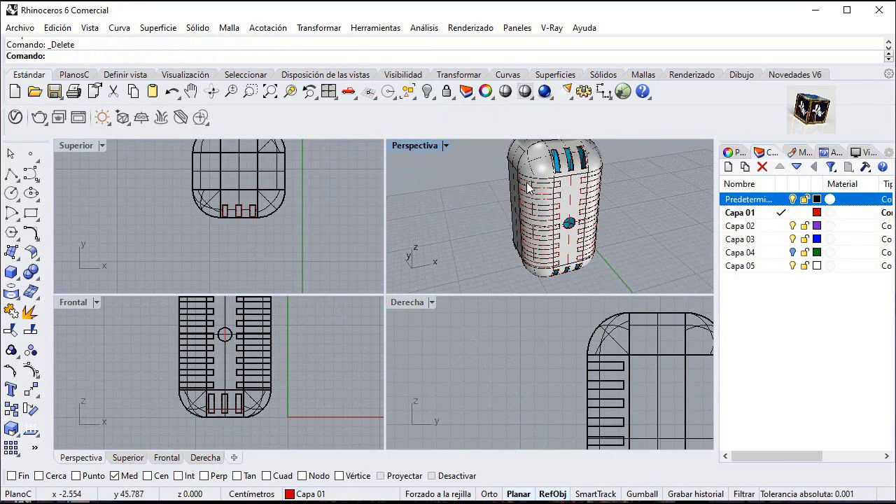
# Select all polysurfaces except the main box body and delete them to open the side slots
pyautogui.click(410, 94)
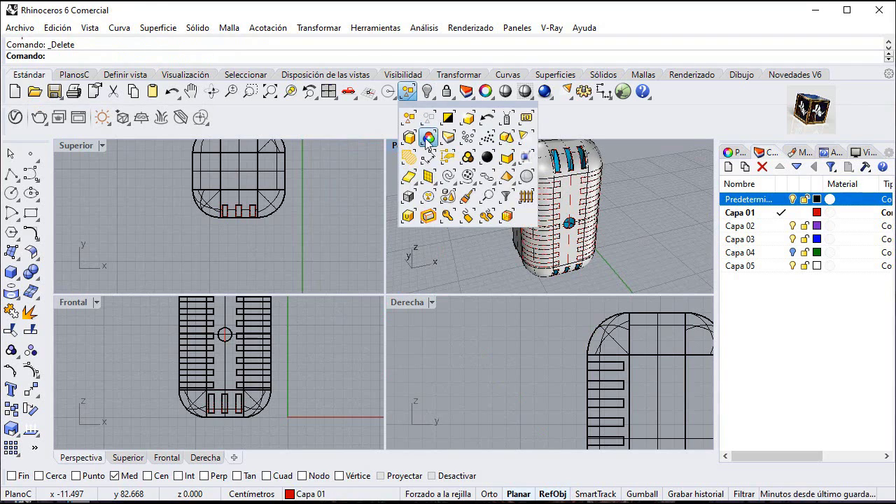
pyautogui.click(506, 156)
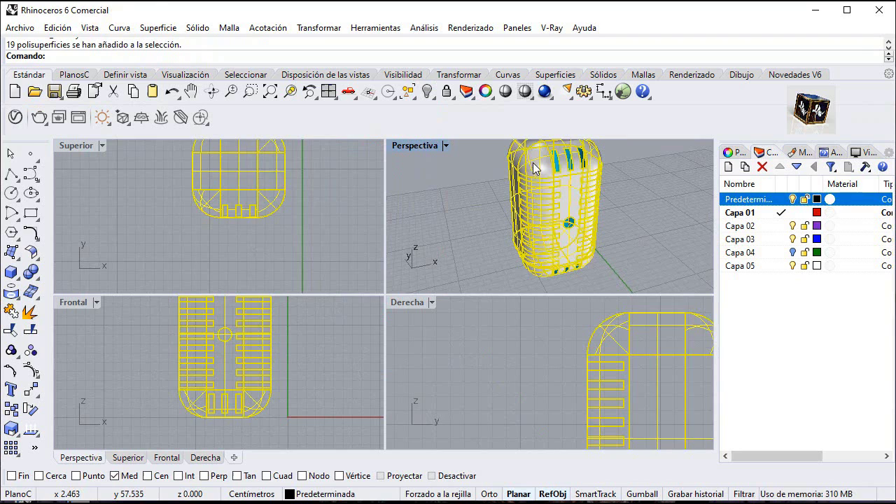
pyautogui.keyDown('ctrl'); pyautogui.click(533, 168); pyautogui.keyUp('ctrl')
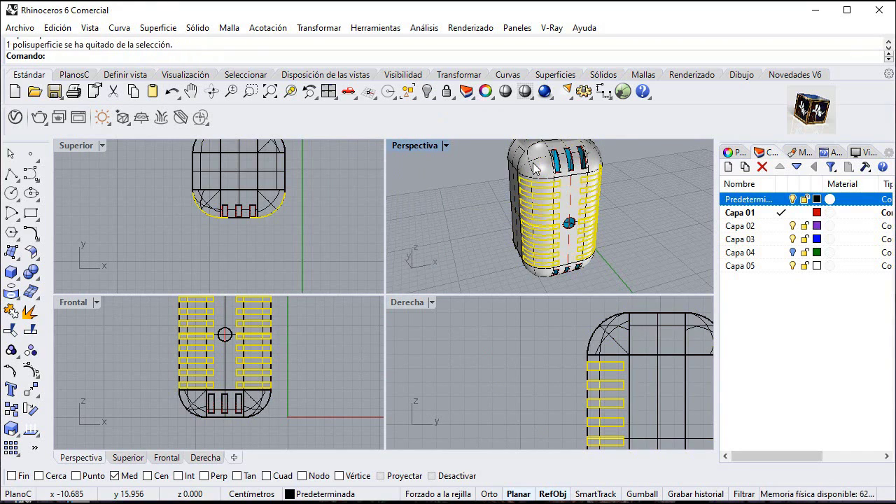
pyautogui.press('Delete')
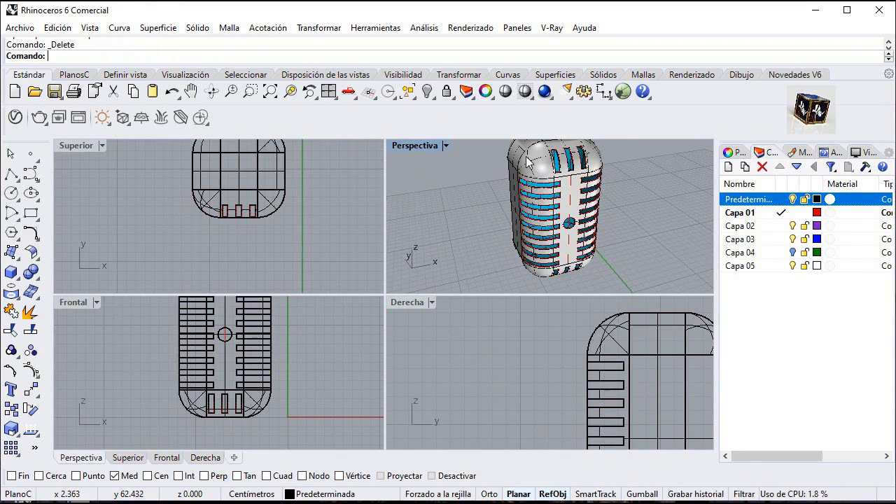
# Draw a horizontal line in the top view, centred on the midpoint of the box's right edge and extending past its left side
pyautogui.hotkey('ctrl', 'm')
pyautogui.doubleClick(105, 147)
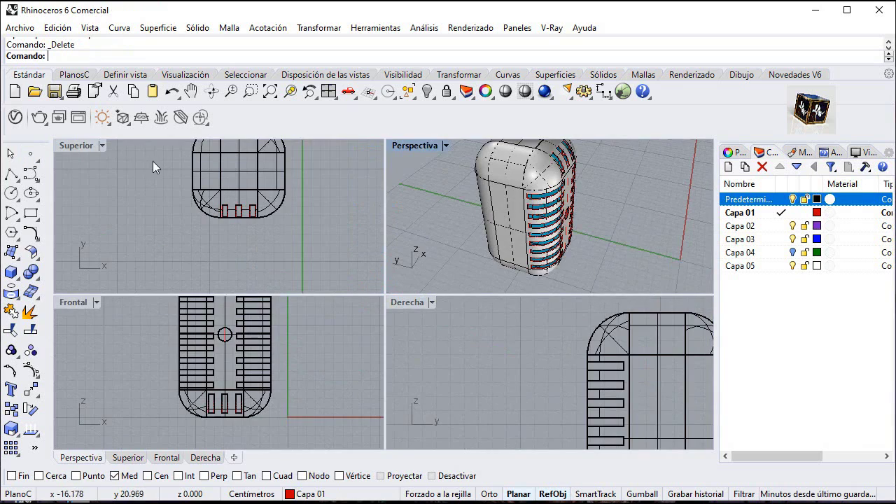
pyautogui.doubleClick(76, 146)
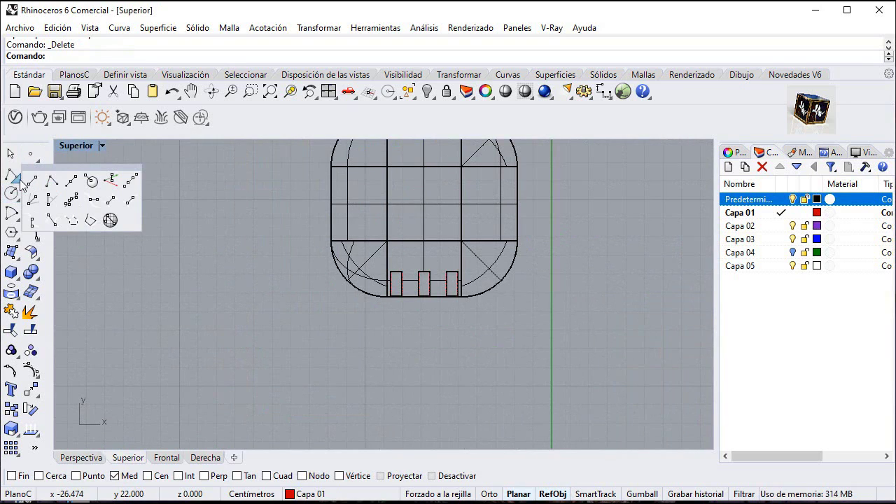
pyautogui.click(12, 175)
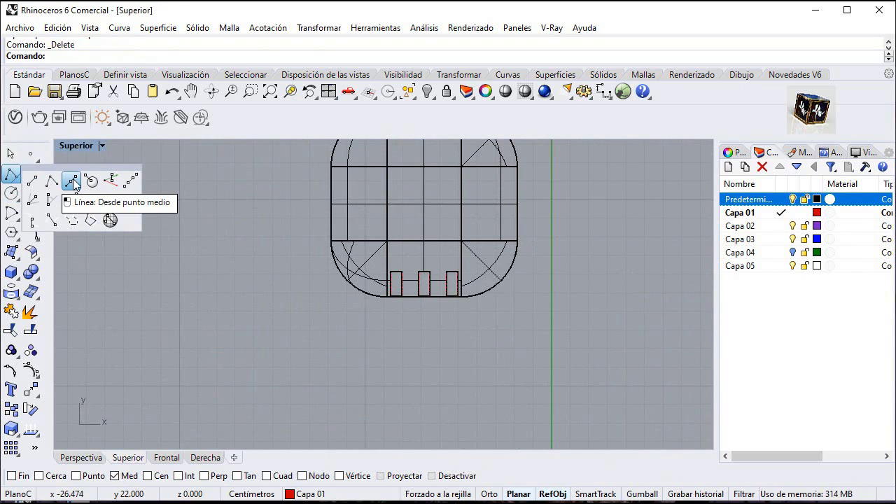
pyautogui.click(74, 182)
pyautogui.click(518, 204)
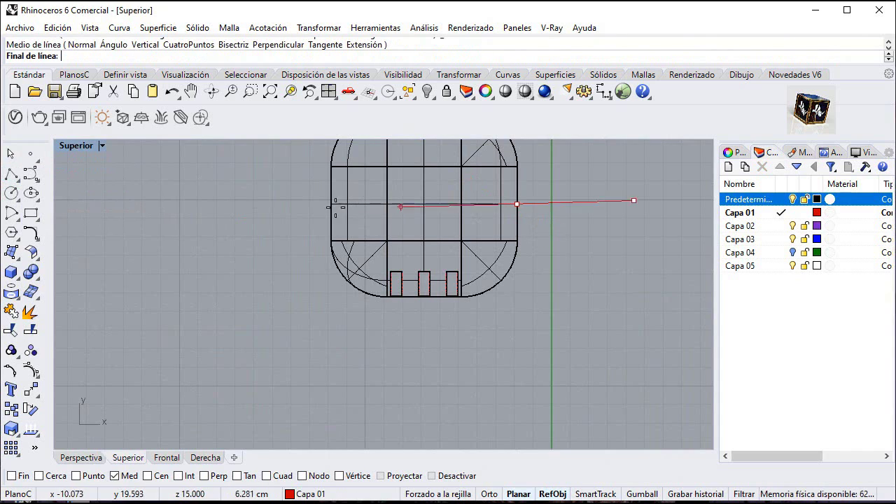
pyautogui.click(266, 206)
pyautogui.scroll(-3, 425, 223)
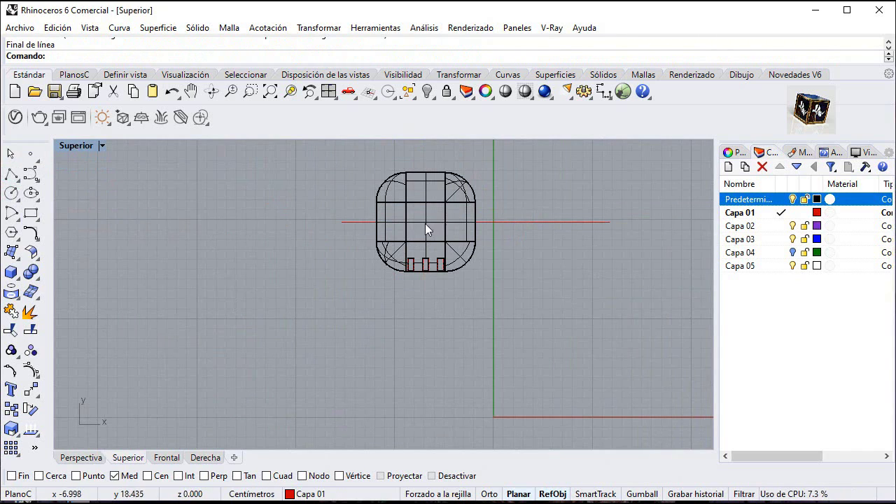
# Trim away the back half of the box in the top view, using the horizontal line as the cutting object
pyautogui.click(501, 222)
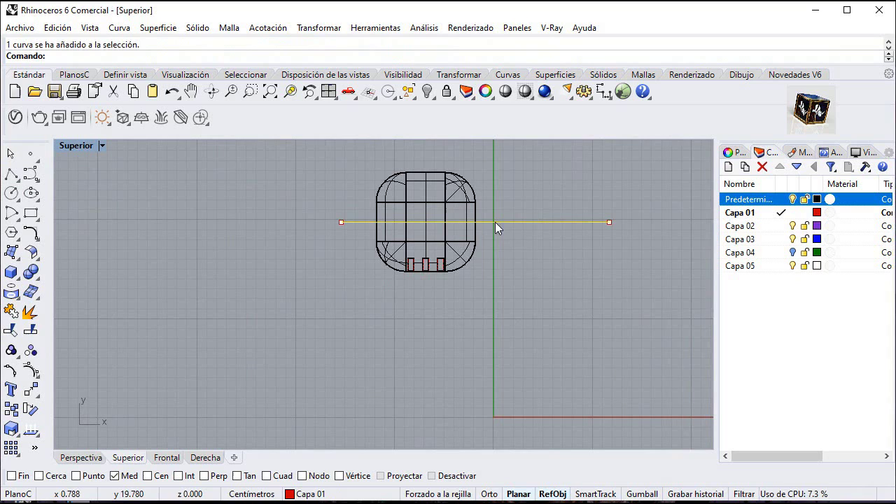
pyautogui.click(10, 330)
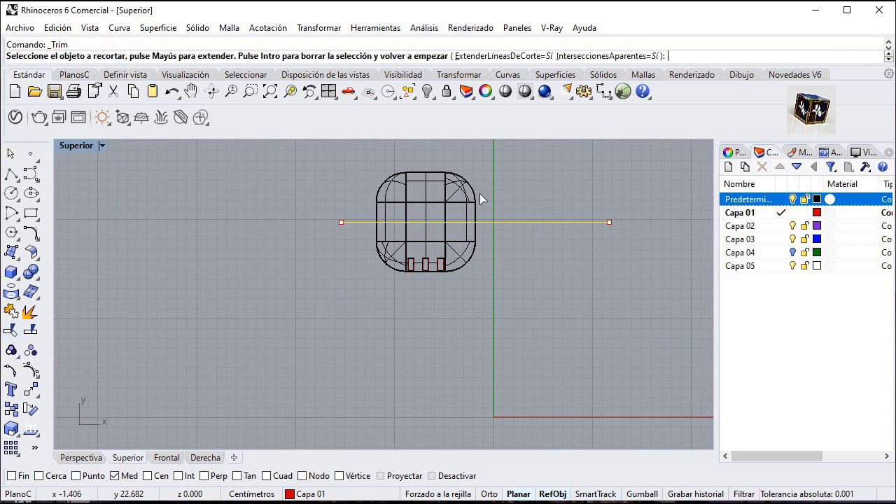
pyautogui.click(388, 196)
pyautogui.press('Return')
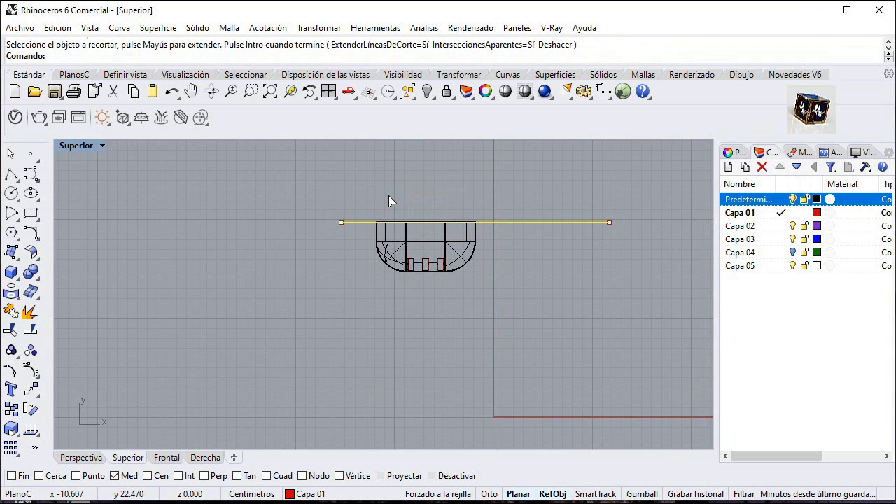
# Mirror the half box across the horizontal line in the top view, using the line's two endpoints as the mirror plane
pyautogui.doubleClick(95, 146)
pyautogui.click(534, 184)
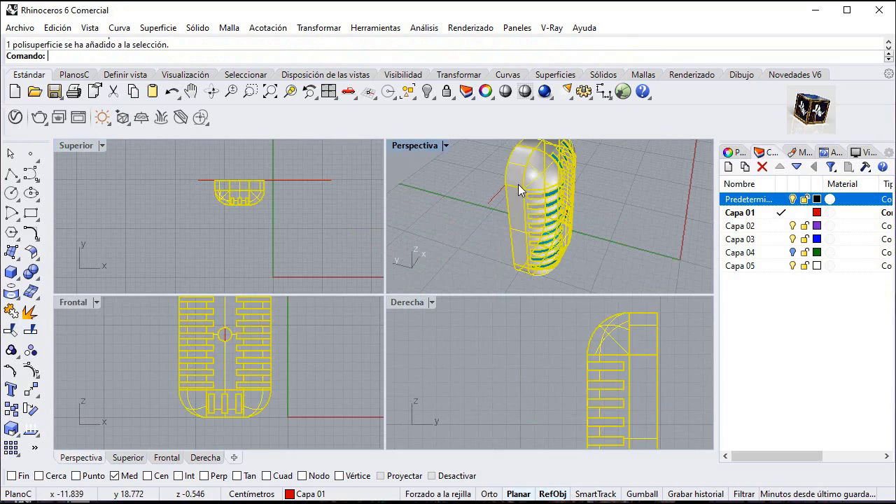
pyautogui.click(36, 392)
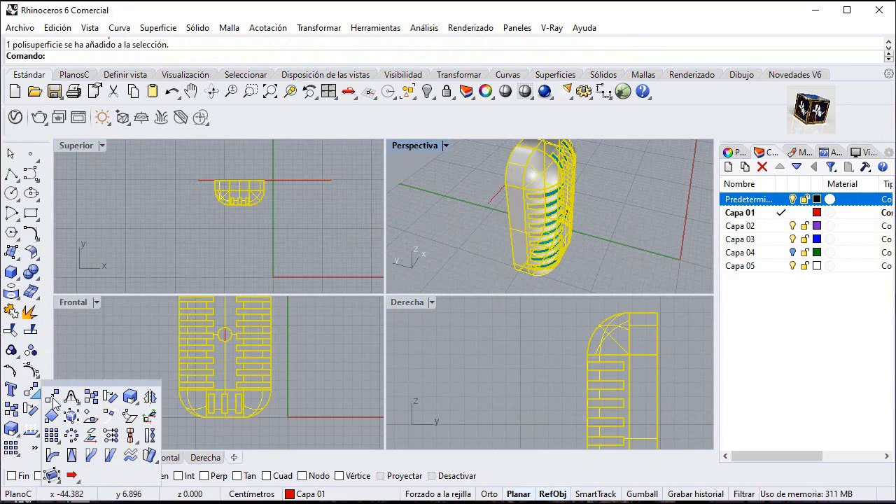
pyautogui.click(150, 401)
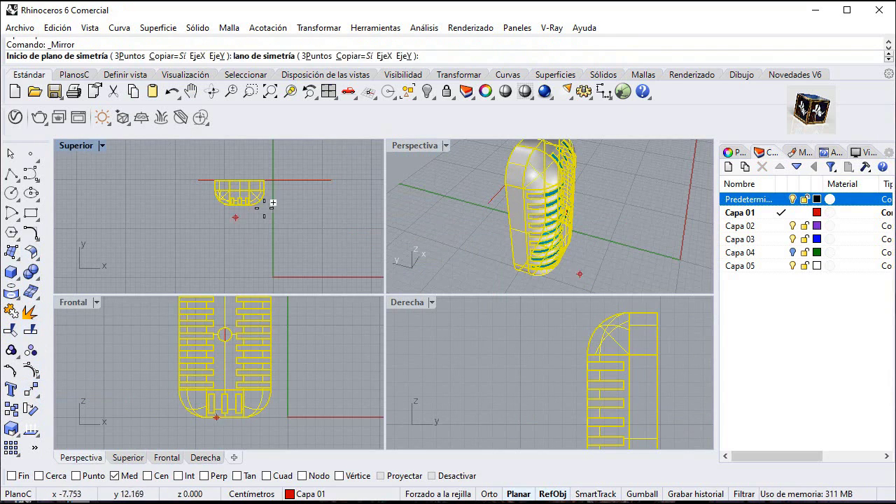
pyautogui.click(11, 476)
pyautogui.click(331, 179)
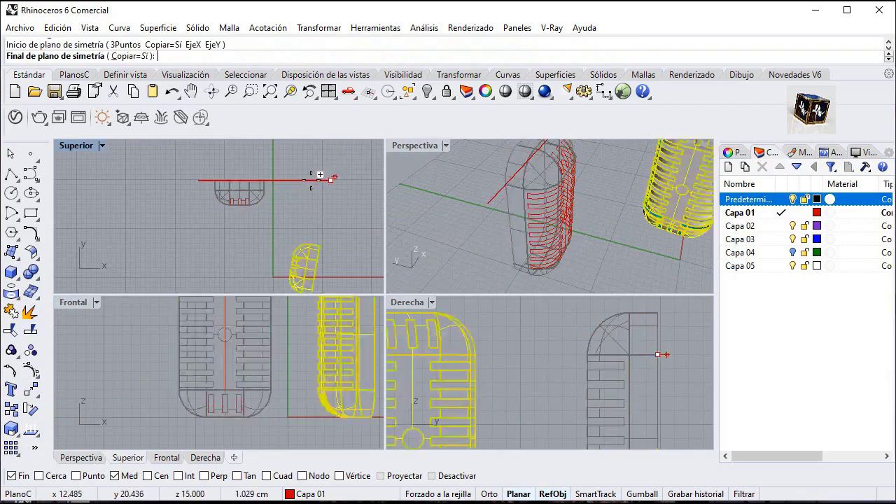
pyautogui.click(200, 180)
pyautogui.doubleClick(420, 145)
pyautogui.moveTo(322, 264); pyautogui.dragTo(557, 236, button='right')
pyautogui.press('Escape')
pyautogui.moveTo(411, 255); pyautogui.dragTo(515, 280, button='right')
pyautogui.scroll(-7, 431, 210)
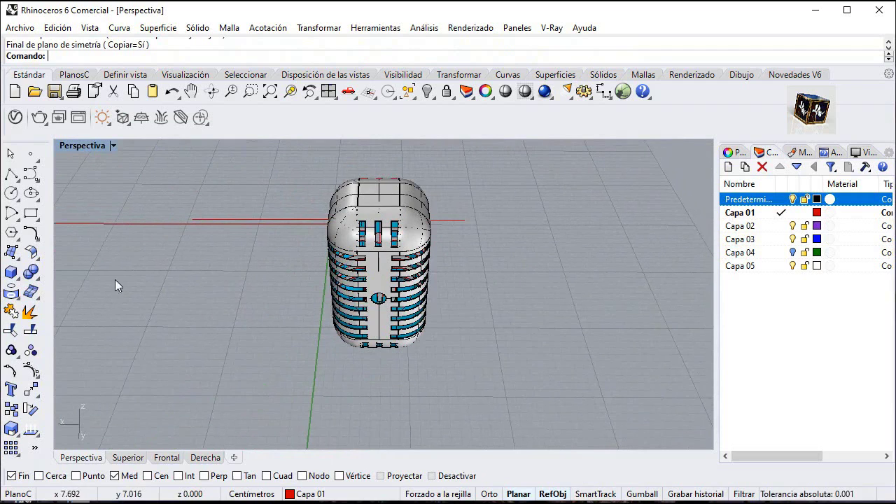
# Join the original half and the mirrored half of the box into one polysurface
pyautogui.click(10, 311)
pyautogui.click(361, 216)
pyautogui.click(350, 196)
pyautogui.rightClick(289, 248)
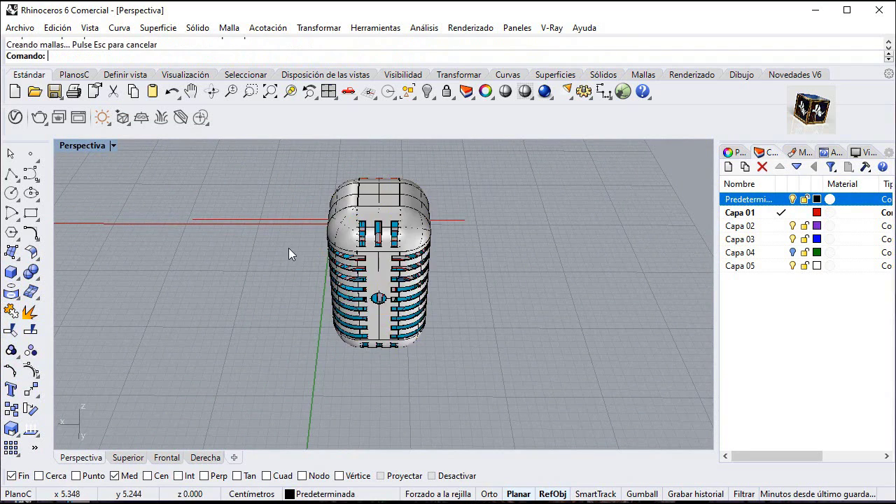
pyautogui.moveTo(292, 254); pyautogui.dragTo(525, 316, button='right')
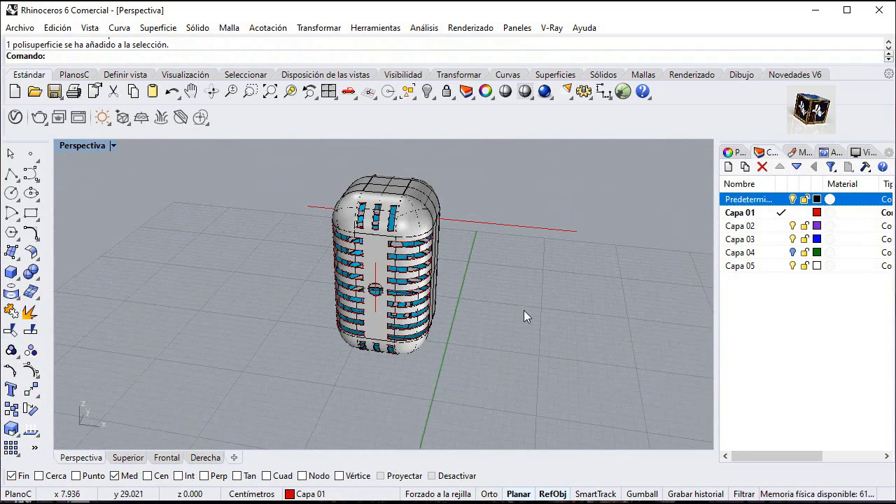
# Show layer Capa 04 and offset the black slotted polysurface outward by 0.15 cm as a solid
pyautogui.click(791, 253)
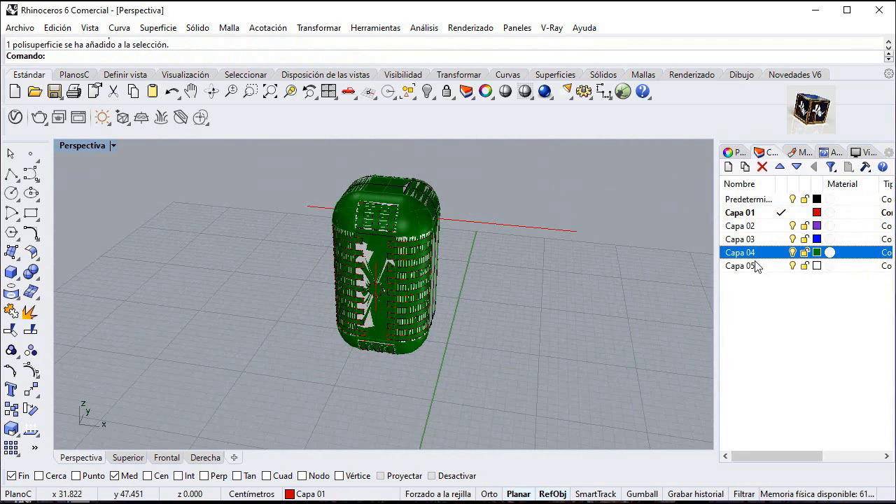
pyautogui.moveTo(317, 280); pyautogui.dragTo(393, 282, button='right')
pyautogui.click(398, 323)
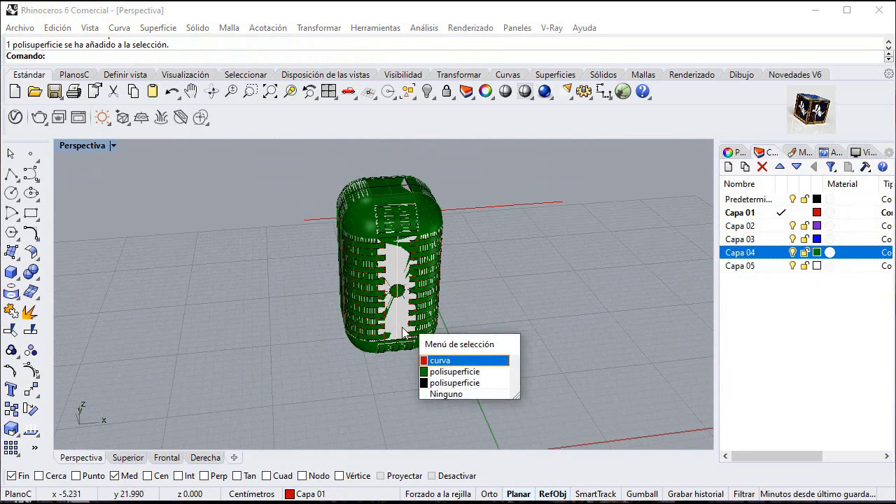
pyautogui.click(455, 383)
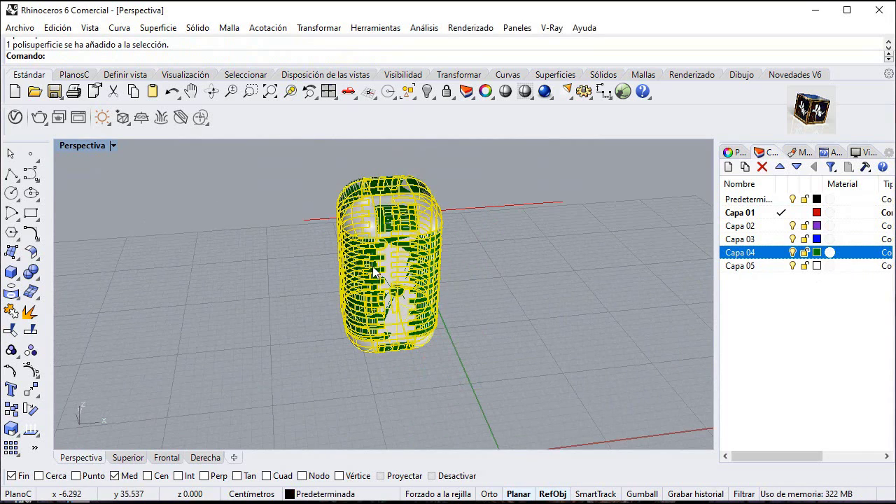
pyautogui.click(38, 257)
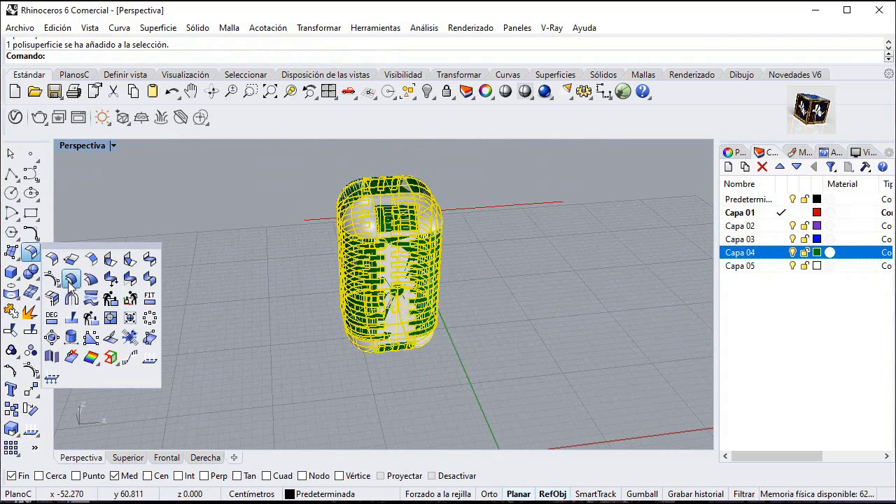
pyautogui.click(71, 281)
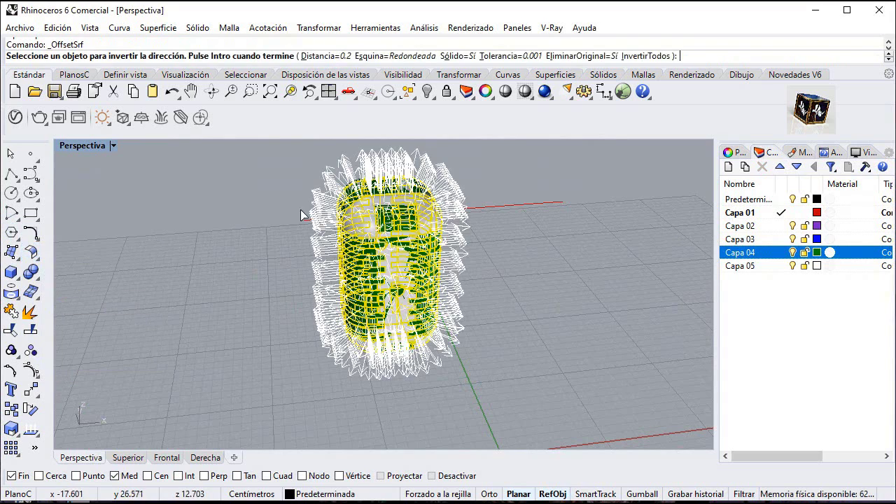
pyautogui.click(326, 56)
pyautogui.write('.15')
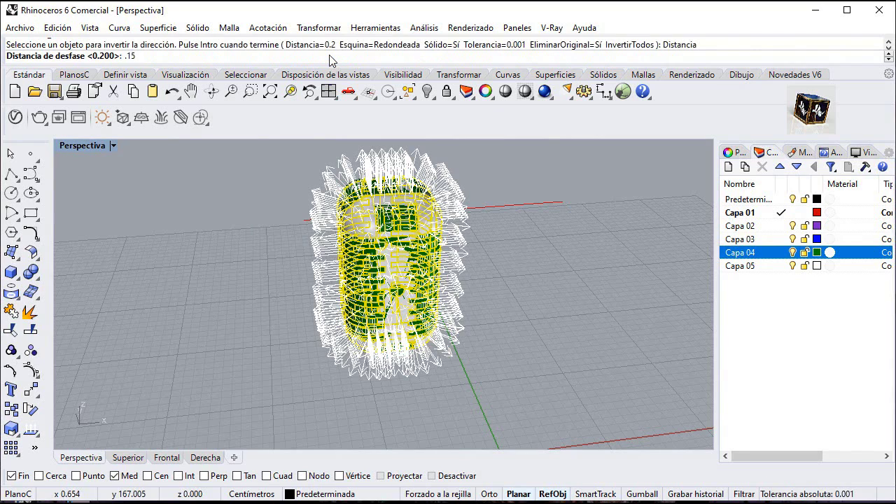
pyautogui.press('Return')
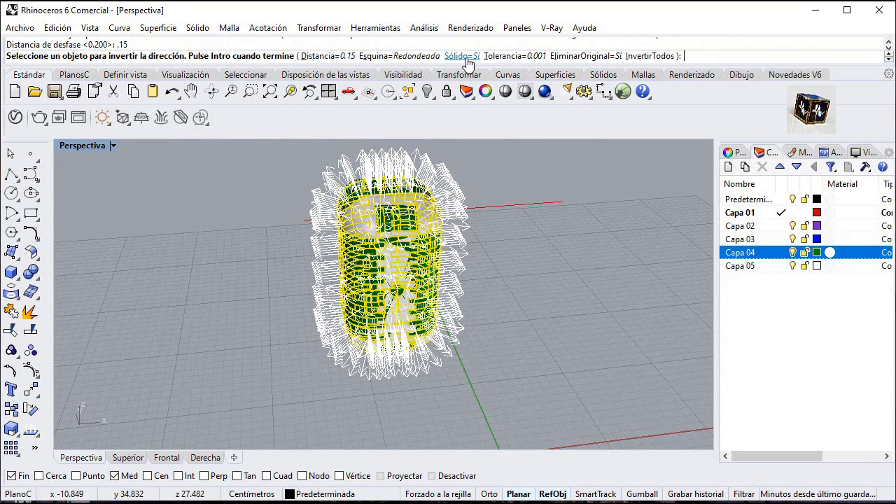
pyautogui.press('Return')
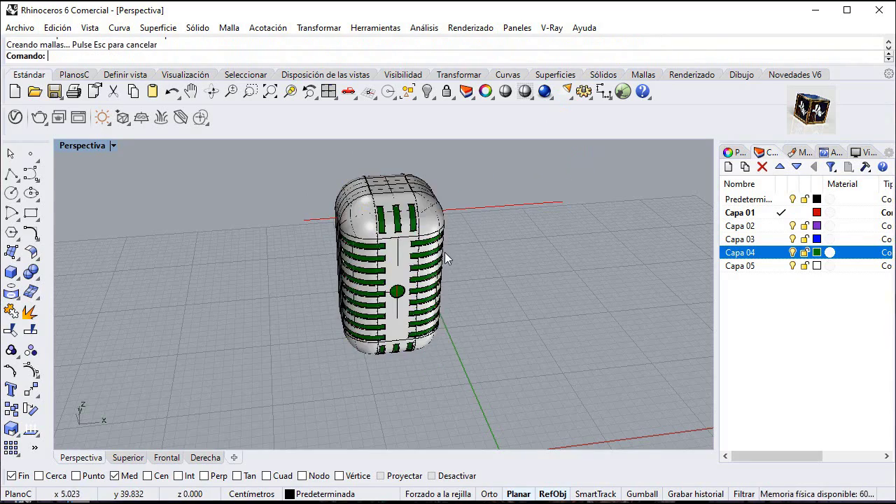
pyautogui.moveTo(444, 255)
pyautogui.mouseDown(button='right')
pyautogui.moveTo(550, 236)
pyautogui.moveTo(573, 209)
pyautogui.moveTo(406, 205)
pyautogui.moveTo(371, 234)
pyautogui.mouseUp(button='right')
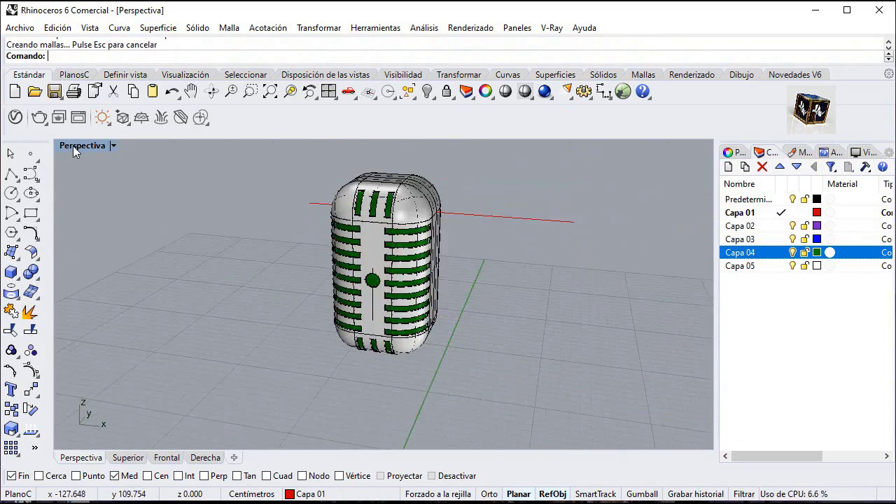
# With object snaps disabled, draw a degree 3 stand profile curve in the front view, about 21 cm down from the box's base, flaring outward
pyautogui.doubleClick(75, 147)
pyautogui.doubleClick(73, 301)
pyautogui.click(34, 192)
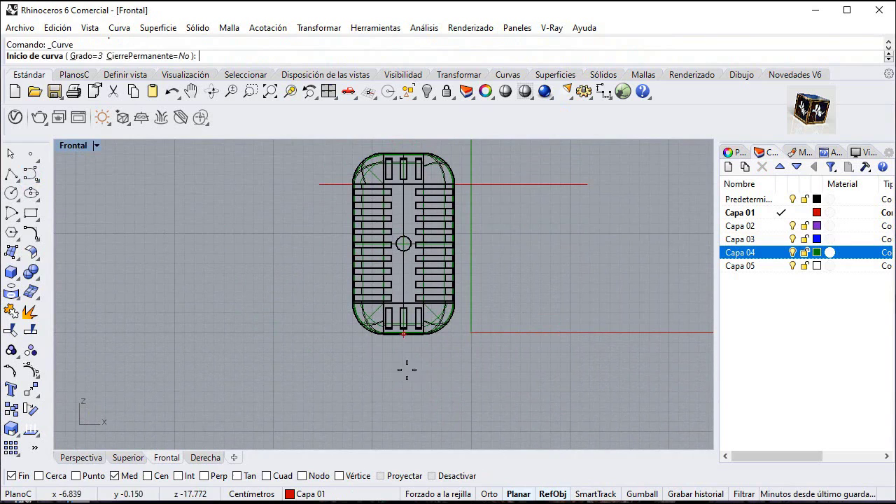
pyautogui.moveTo(413, 369); pyautogui.dragTo(502, 306, button='right')
pyautogui.scroll(4, 462, 297)
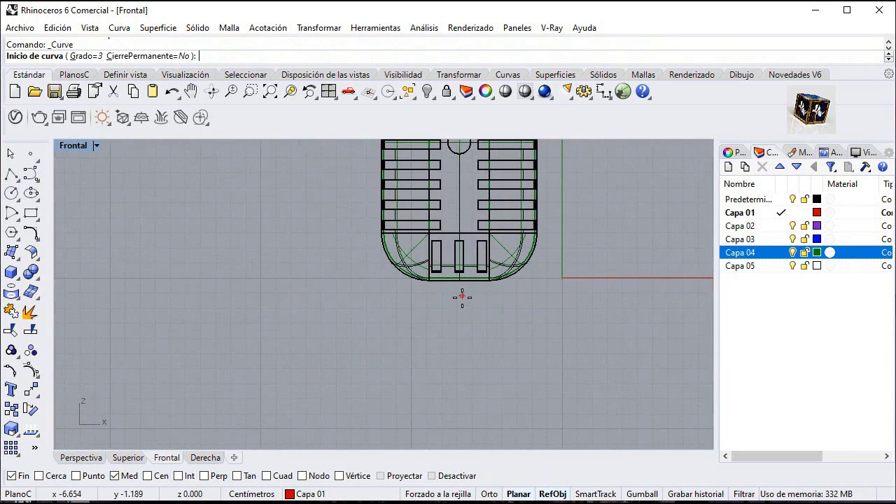
pyautogui.click(444, 478)
pyautogui.scroll(1, 448, 275)
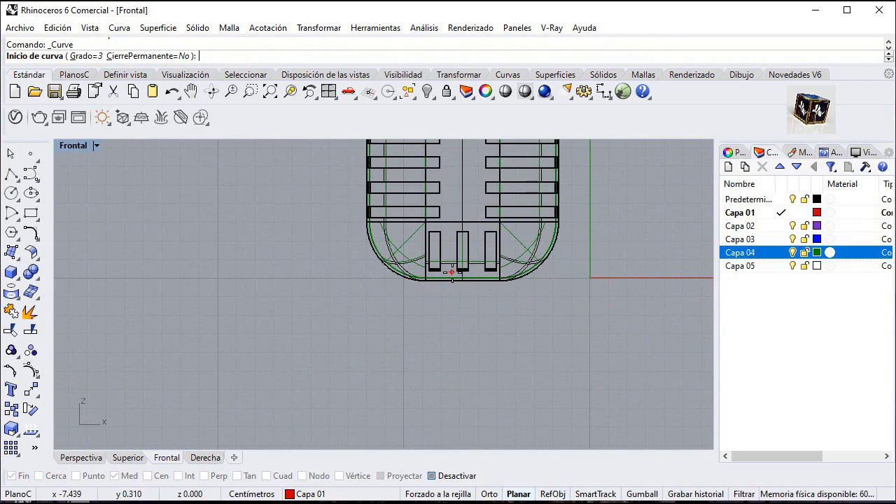
pyautogui.click(452, 273)
pyautogui.scroll(-2, 477, 271)
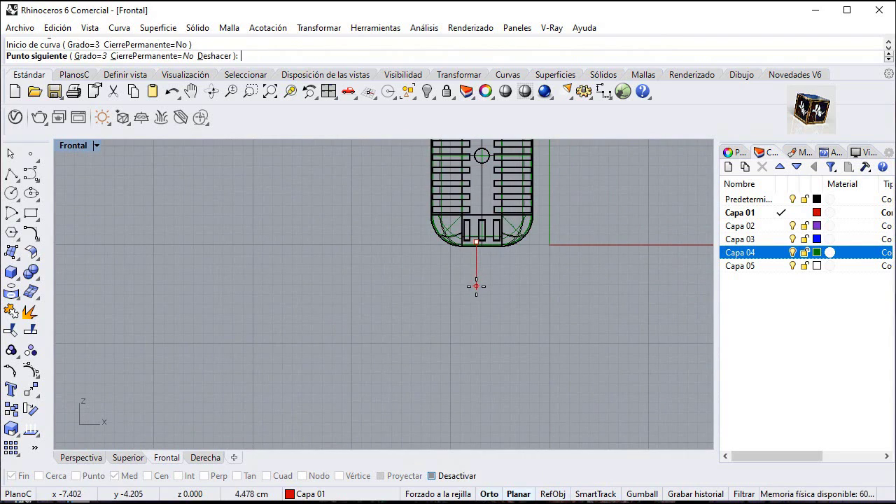
pyautogui.click(476, 285)
pyautogui.keyDown('shift'); pyautogui.click(476, 311); pyautogui.keyUp('shift')
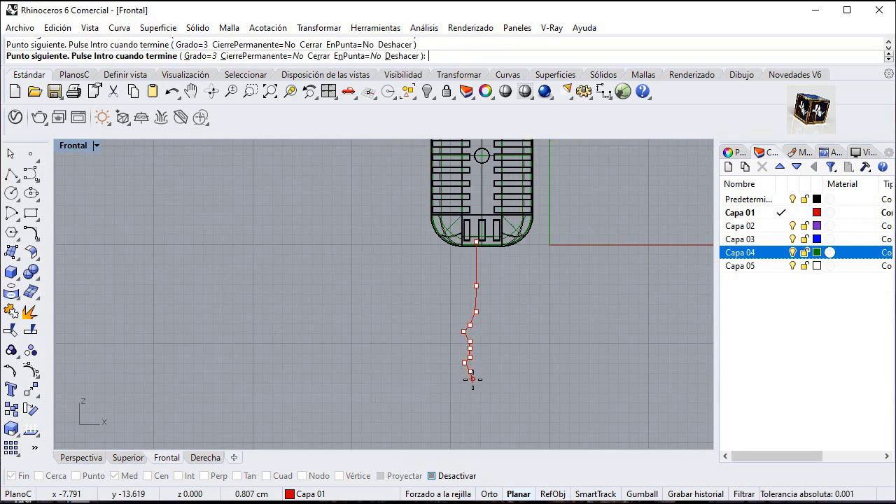
pyautogui.scroll(-1, 475, 299)
pyautogui.click(475, 320)
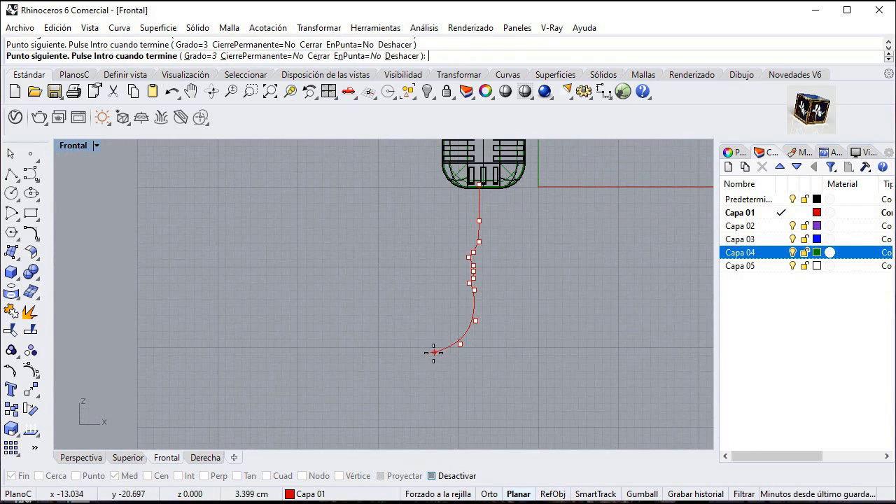
pyautogui.rightClick(414, 357)
pyautogui.scroll(-1, 429, 360)
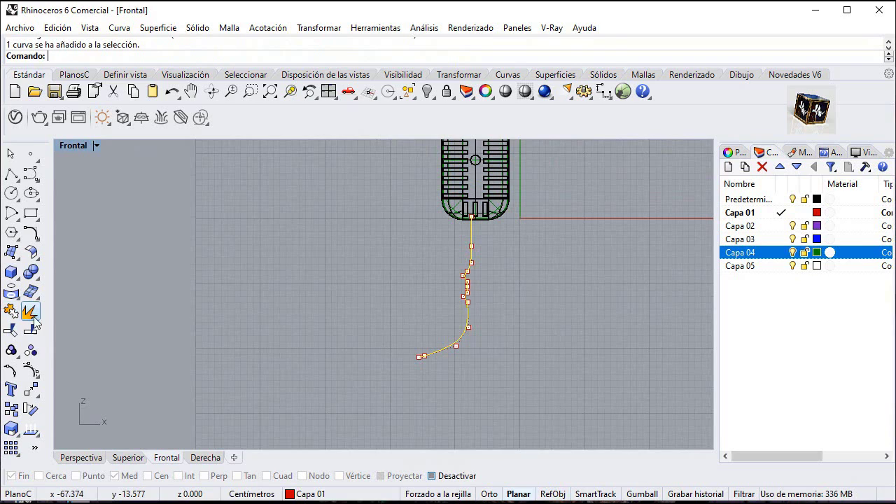
# Revolve the stand profile curve a full circle around a vertical axis through the box's centre in the front view
pyautogui.click(16, 257)
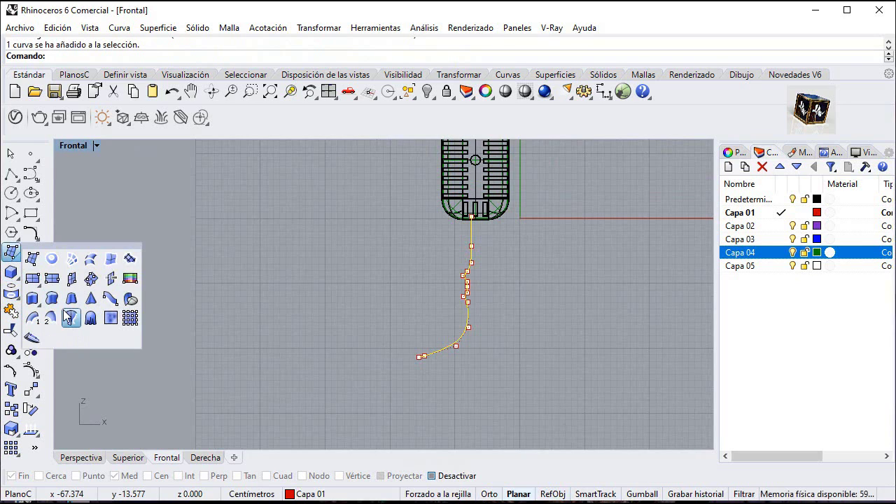
pyautogui.click(70, 319)
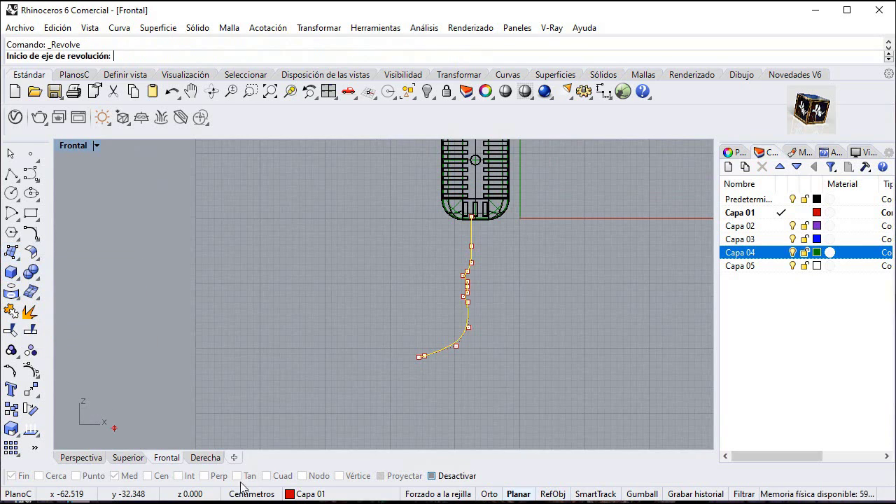
pyautogui.scroll(5, 488, 226)
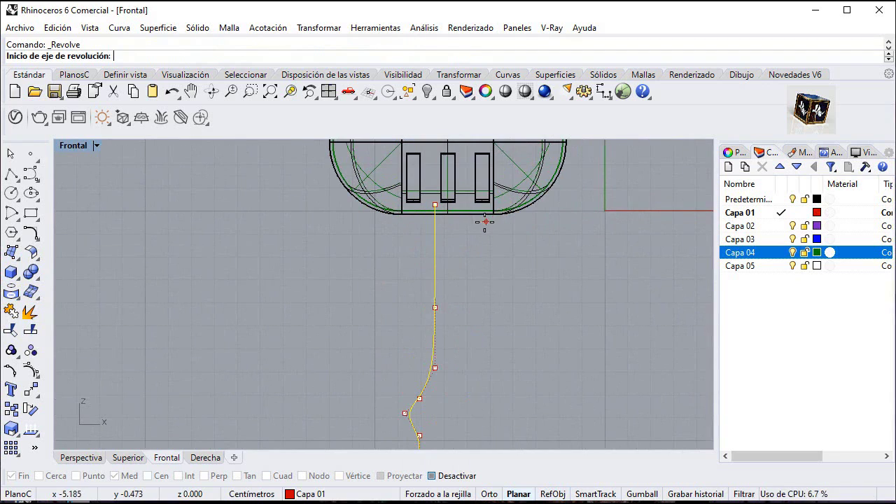
pyautogui.click(448, 203)
pyautogui.click(458, 336)
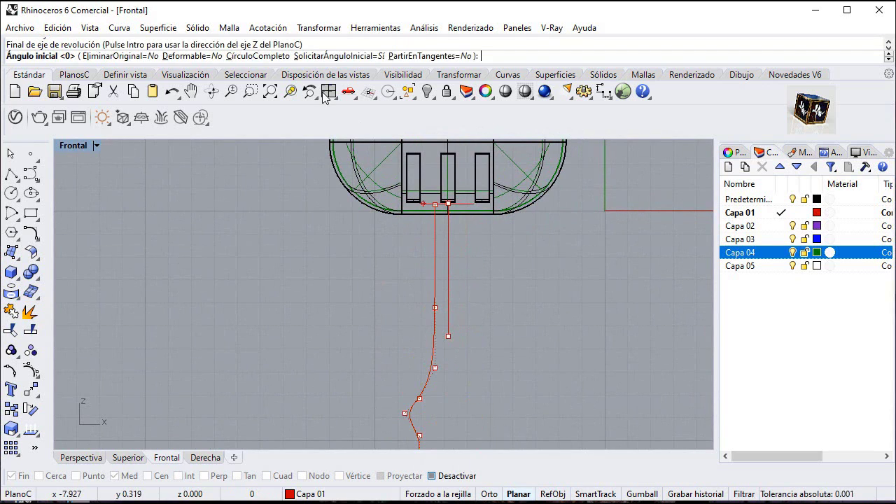
pyautogui.click(270, 56)
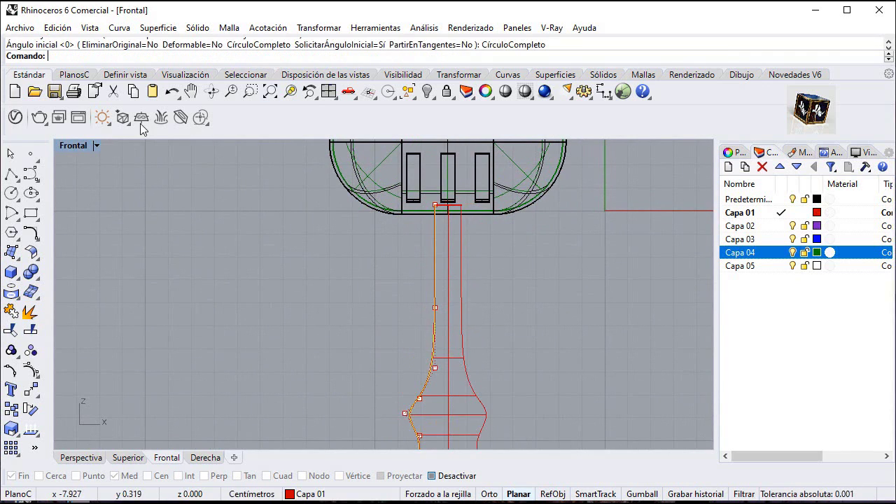
pyautogui.doubleClick(73, 147)
pyautogui.click(429, 196)
pyautogui.scroll(-8, 504, 192)
pyautogui.moveTo(496, 213); pyautogui.dragTo(498, 238, button='right')
pyautogui.scroll(-3, 498, 203)
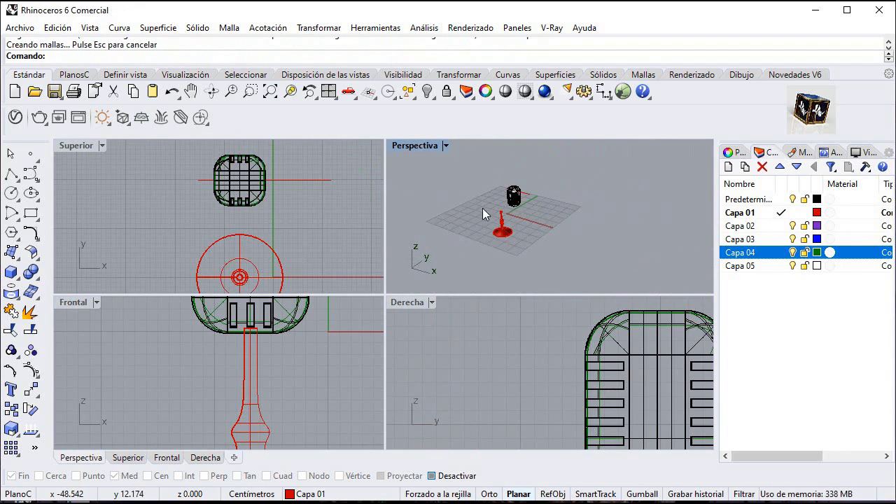
# Select the revolved stand with its profile curve and move it beneath the centre of the box in the top view
pyautogui.moveTo(517, 264); pyautogui.dragTo(518, 265)
pyautogui.click(213, 224)
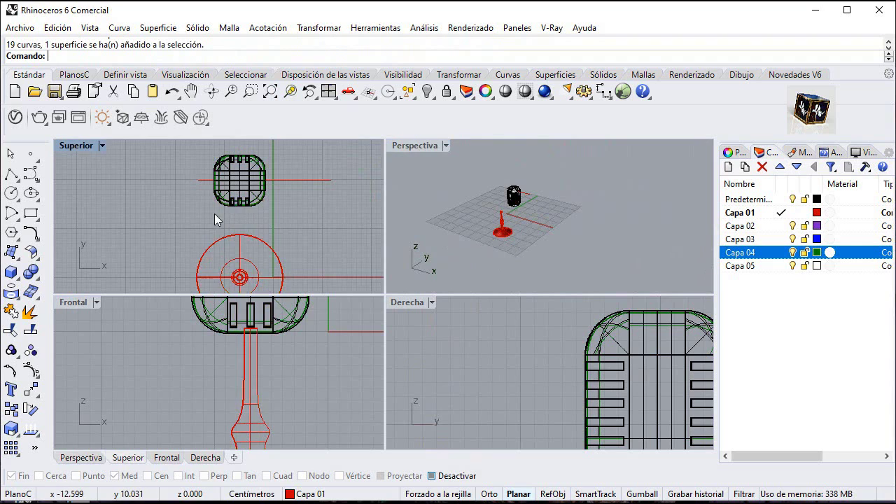
pyautogui.scroll(-6, 214, 211)
pyautogui.moveTo(172, 211); pyautogui.dragTo(320, 308)
pyautogui.keyDown('shift'); pyautogui.moveTo(228, 219); pyautogui.dragTo(229, 166); pyautogui.keyUp('shift')
pyautogui.scroll(6, 230, 166)
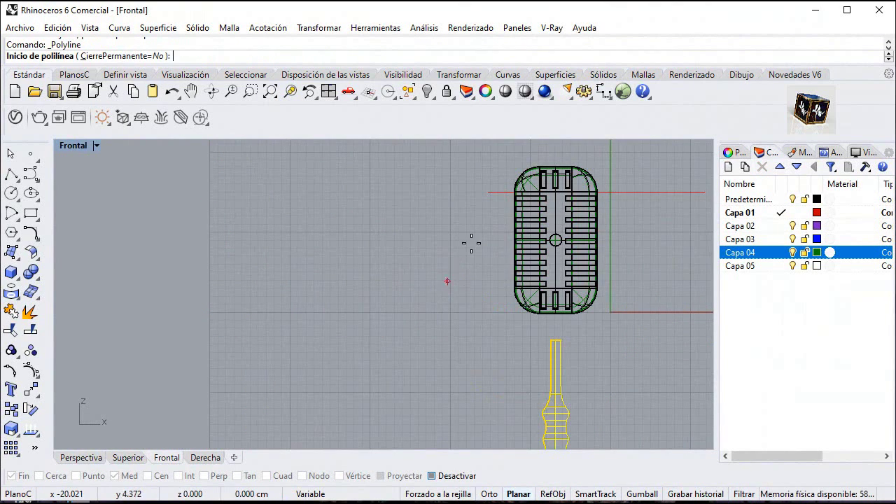
# Draw a vertical line about 10 cm long in the front view, down from mid-height on the box's left side to below its base
pyautogui.scroll(2, 474, 228)
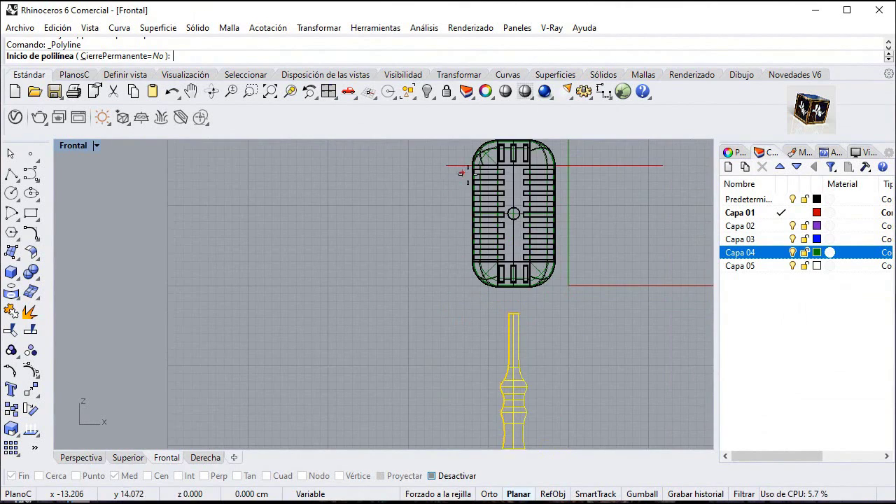
pyautogui.scroll(2, 471, 219)
pyautogui.click(472, 221)
pyautogui.write('9')
pyautogui.press('Return')
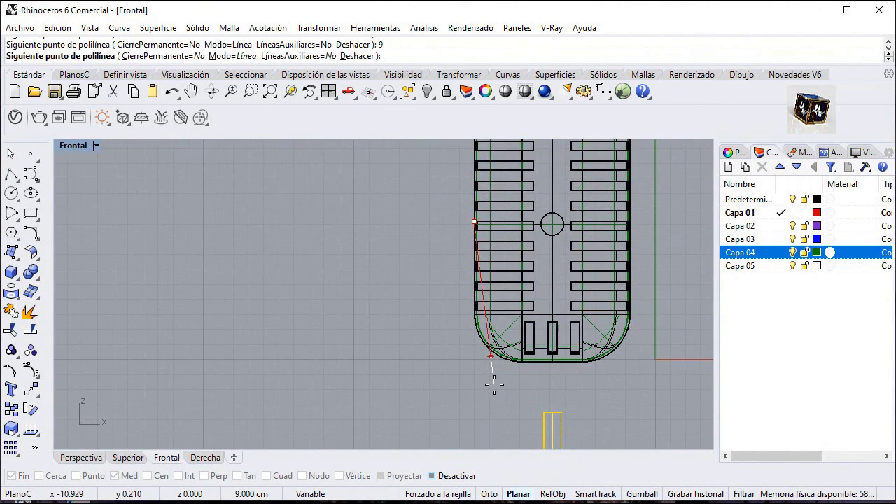
pyautogui.write('11')
pyautogui.press('Return')
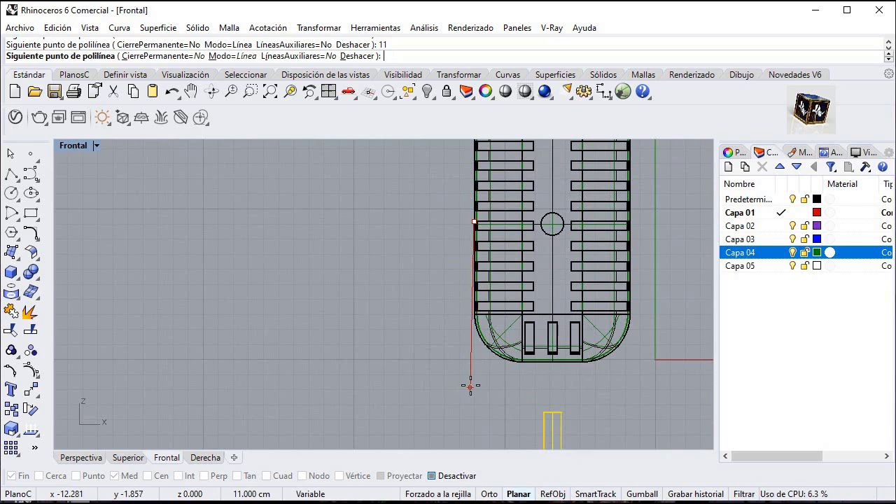
pyautogui.click(471, 385)
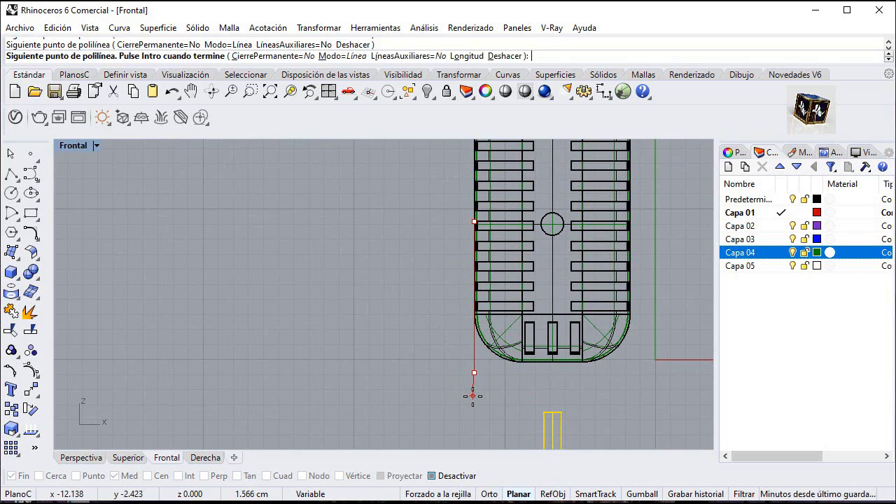
pyautogui.press('Return')
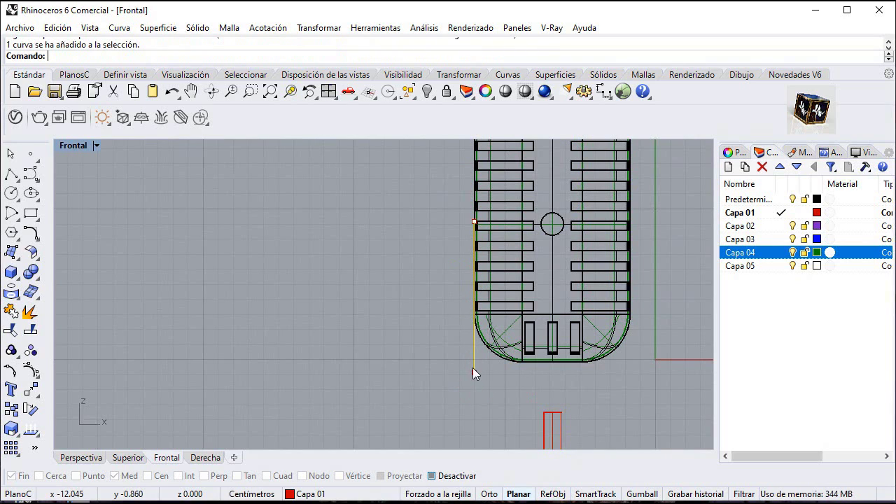
# Enable end and midpoint object snaps and mirror a copy of the vertical line across the box's vertical centre axis
pyautogui.click(453, 476)
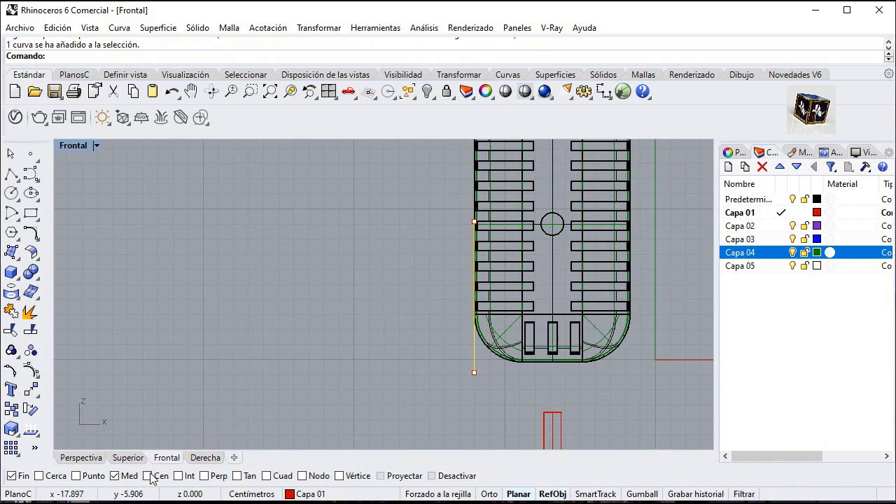
pyautogui.click(31, 390)
pyautogui.click(151, 404)
pyautogui.click(564, 356)
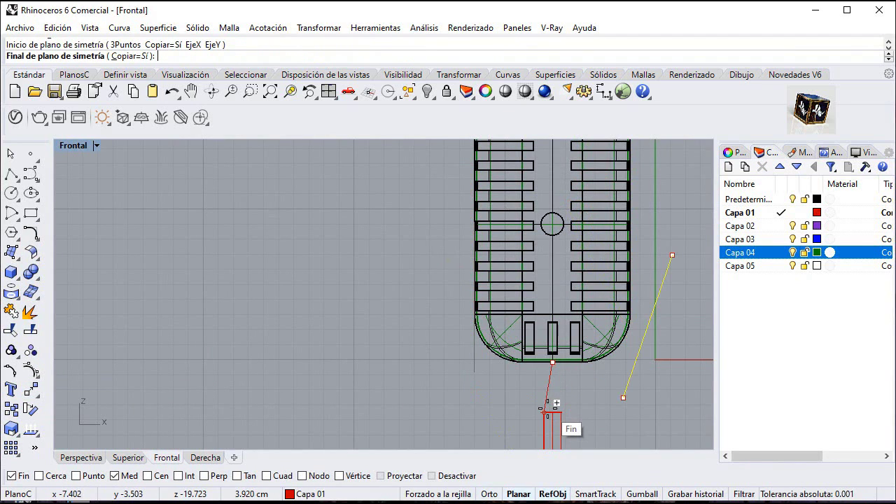
pyautogui.click(576, 420)
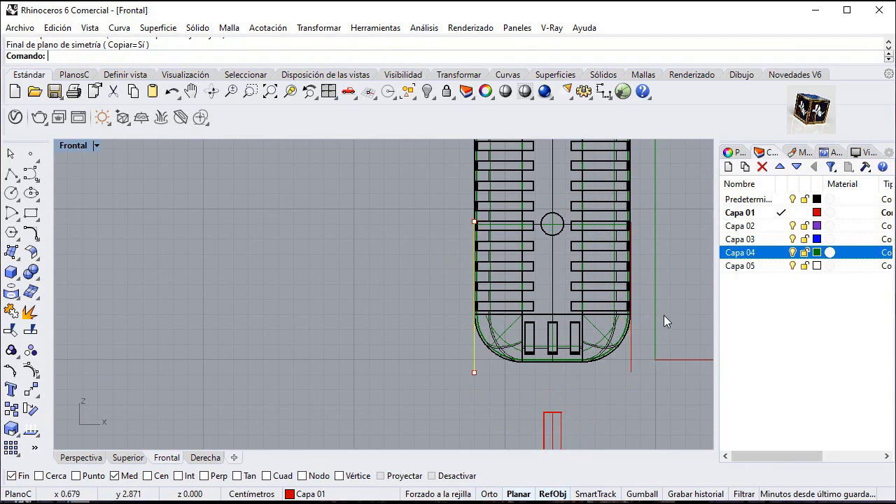
# Connect the lower ends of the two vertical lines with a horizontal line and join all three into one U-shaped curve
pyautogui.click(12, 174)
pyautogui.click(474, 372)
pyautogui.click(630, 371)
pyautogui.press('Return')
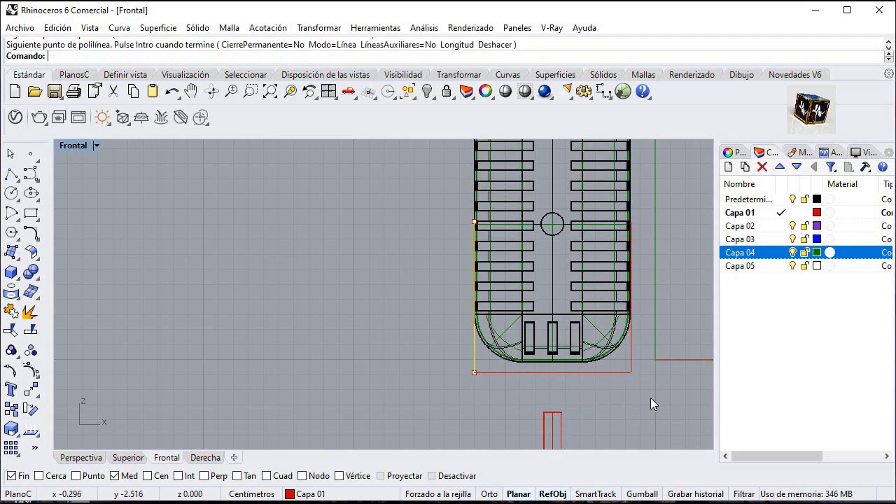
pyautogui.moveTo(465, 368); pyautogui.dragTo(466, 368)
pyautogui.click(11, 310)
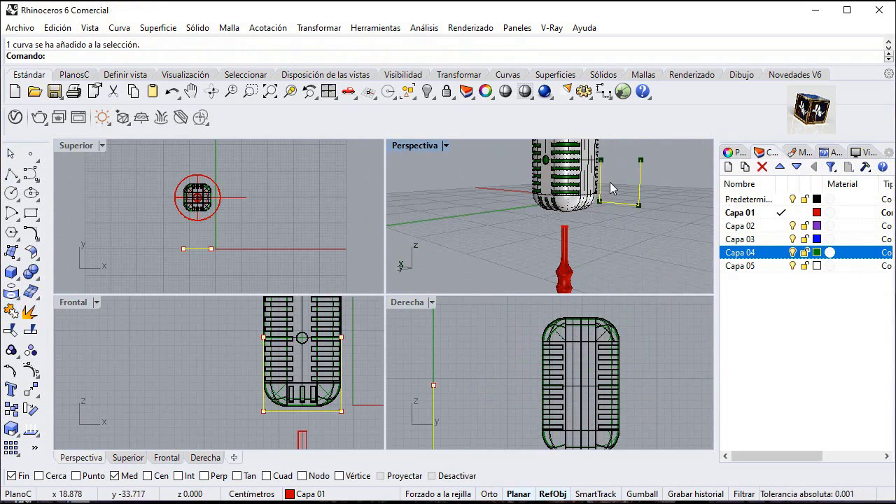
# Move the U-shaped curve from the midpoint of its horizontal segment to the centre of the stand's top circle in the perspective view
pyautogui.moveTo(611, 191); pyautogui.dragTo(602, 209, button='right')
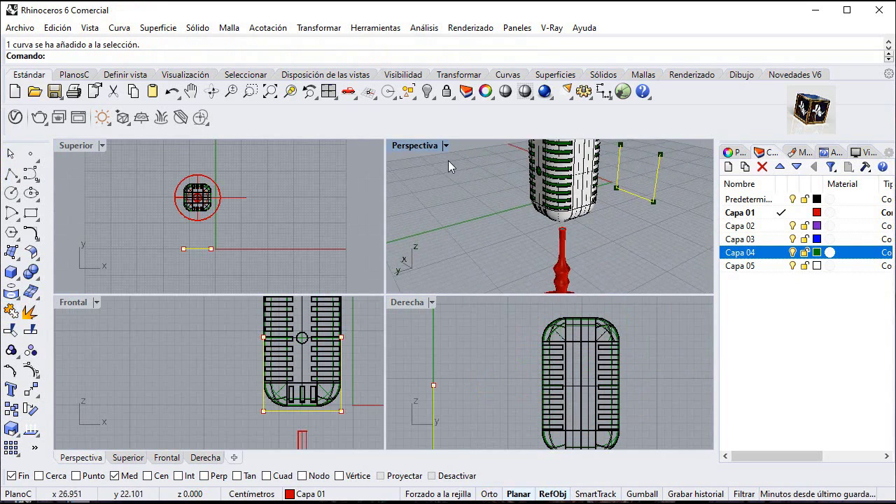
pyautogui.doubleClick(414, 146)
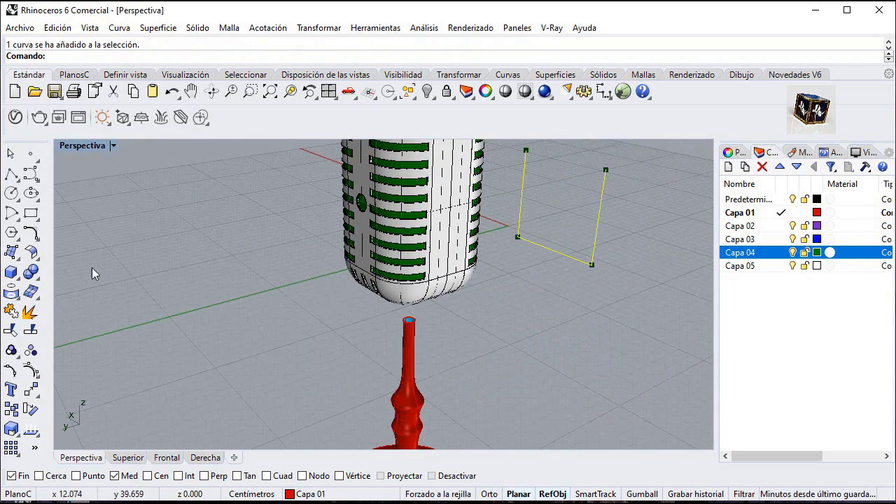
pyautogui.click(31, 390)
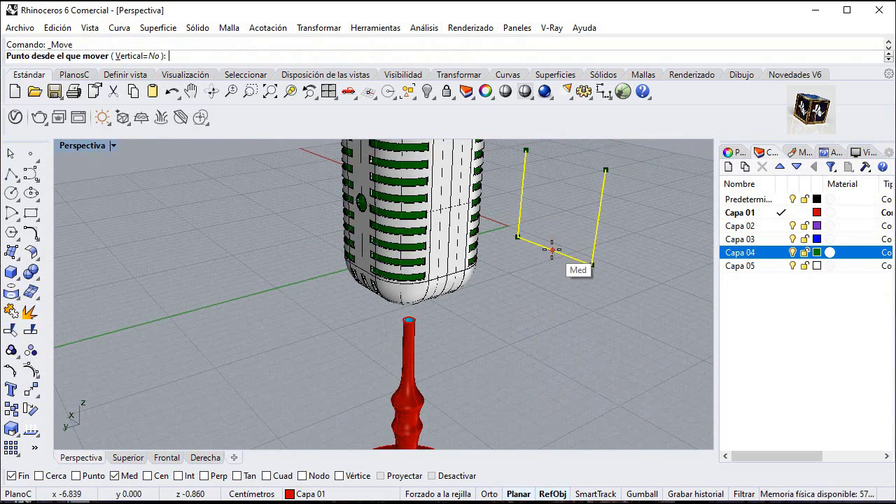
pyautogui.click(552, 250)
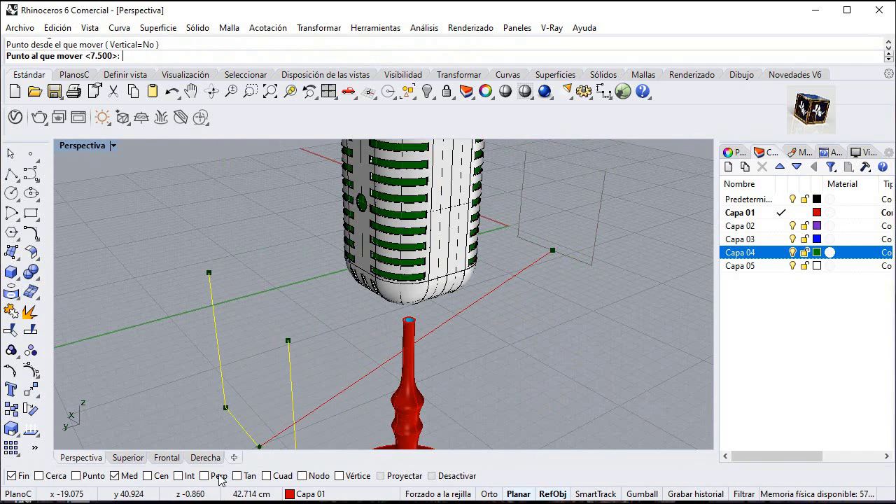
pyautogui.rightClick(156, 477)
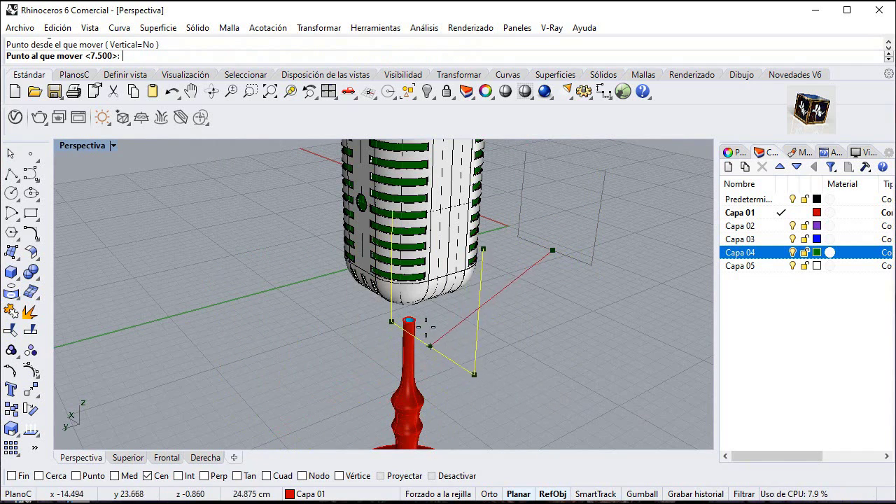
pyautogui.click(412, 321)
# Extrude the U-shaped curve 0.8 cm to both sides to form the bracket strip
pyautogui.moveTo(411, 326); pyautogui.dragTo(622, 294, button='right')
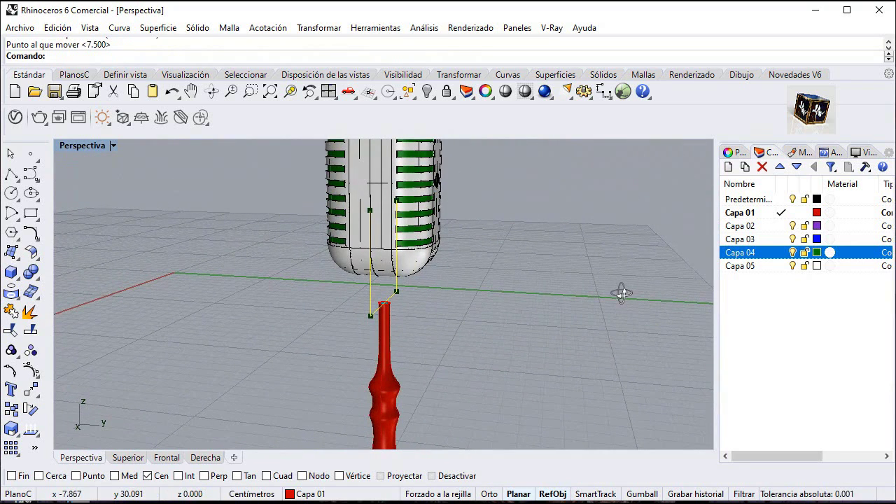
pyautogui.click(11, 278)
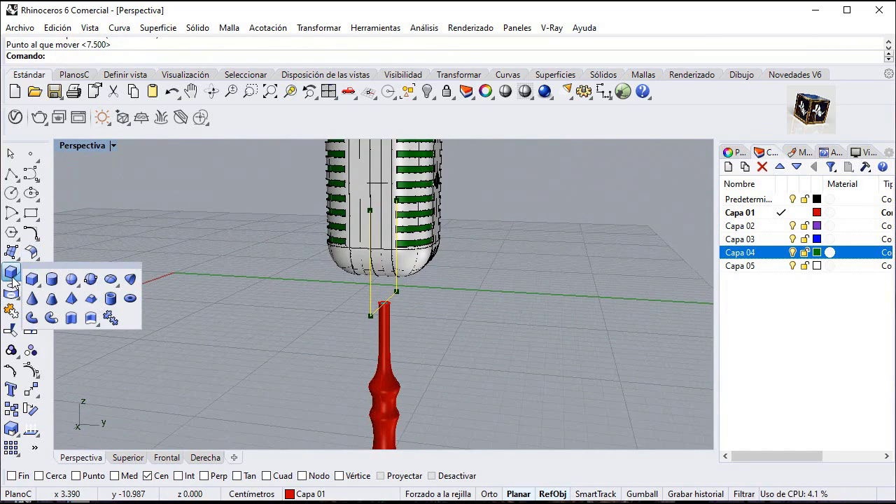
pyautogui.click(74, 319)
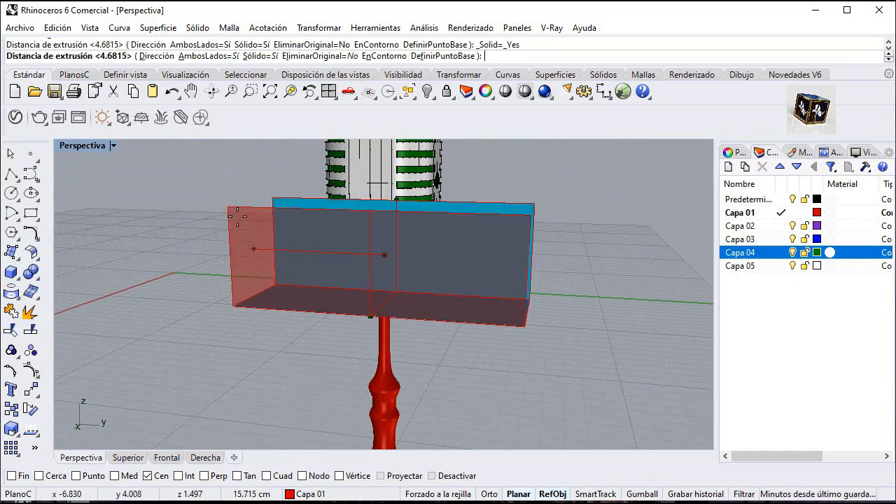
pyautogui.moveTo(406, 280); pyautogui.dragTo(273, 253, button='right')
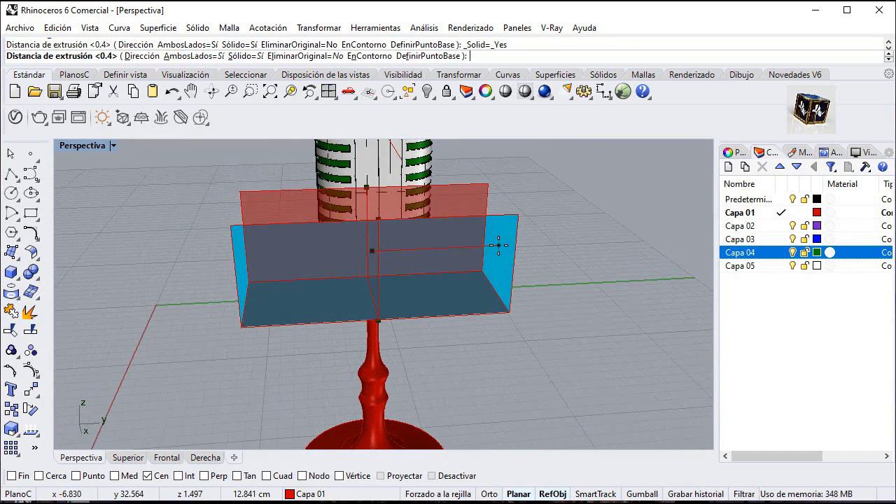
pyautogui.write('.8')
pyautogui.press('Return')
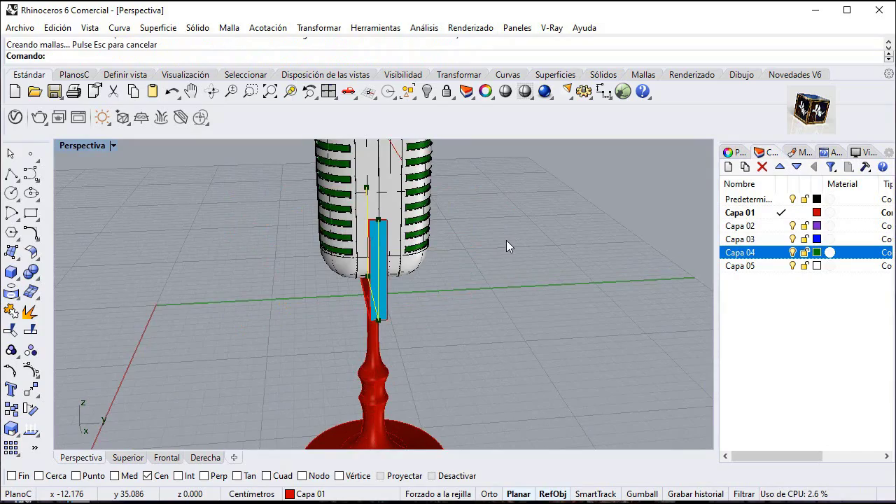
# Select the whole box head with its curves in the right view, excluding the bracket and stand, and hide it
pyautogui.moveTo(506, 240); pyautogui.dragTo(282, 255, button='right')
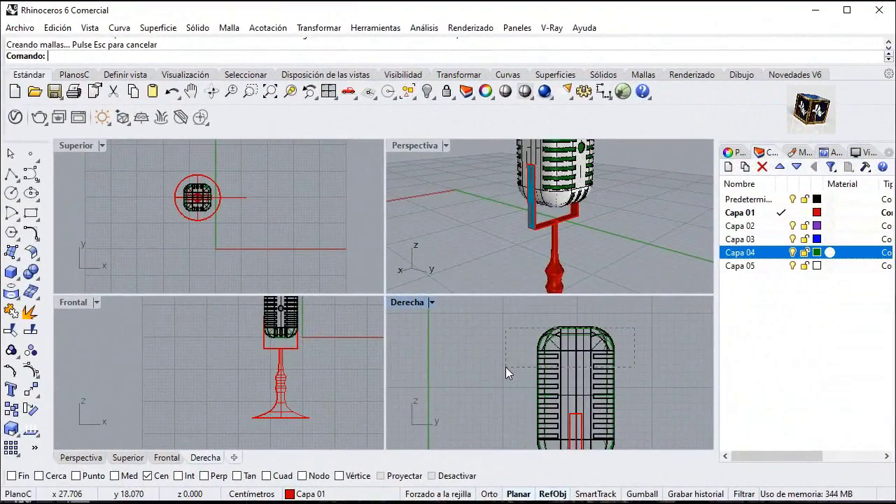
pyautogui.moveTo(506, 366); pyautogui.dragTo(505, 367)
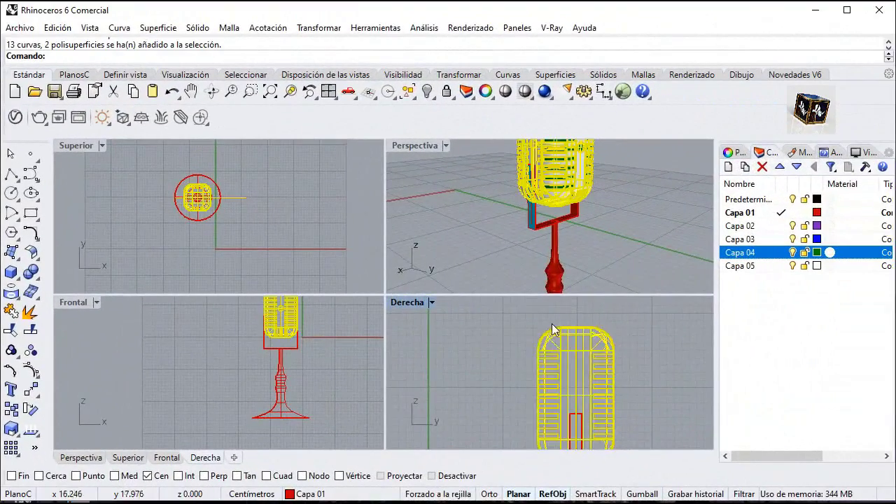
pyautogui.scroll(-6, 552, 323)
pyautogui.moveTo(523, 314); pyautogui.dragTo(630, 414)
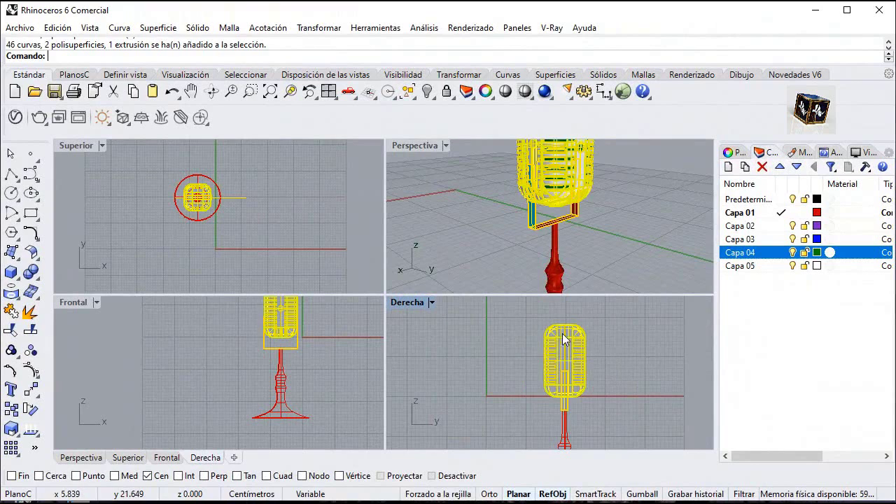
pyautogui.moveTo(510, 311); pyautogui.dragTo(613, 394)
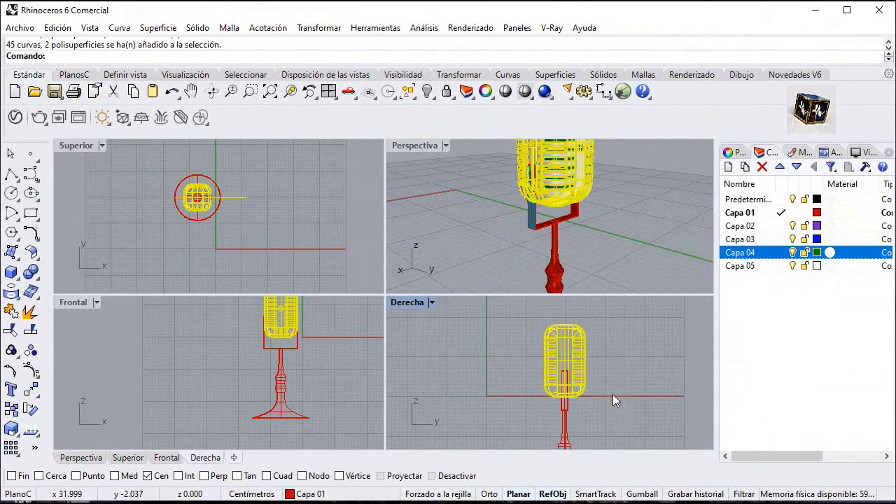
pyautogui.click(427, 91)
# Draw a 0.4 by 2 cm rectangle centred on the midpoint of the bracket's top edge in the right view
pyautogui.doubleClick(405, 303)
pyautogui.scroll(6, 416, 322)
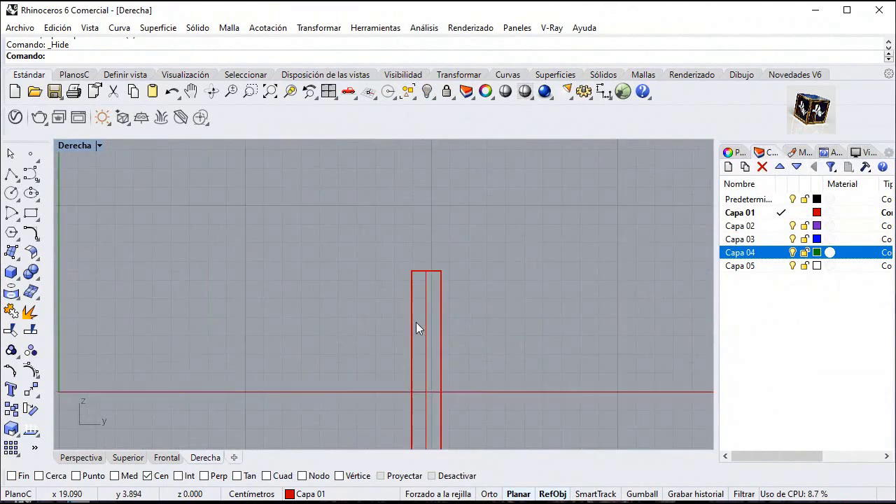
pyautogui.click(36, 219)
pyautogui.click(68, 220)
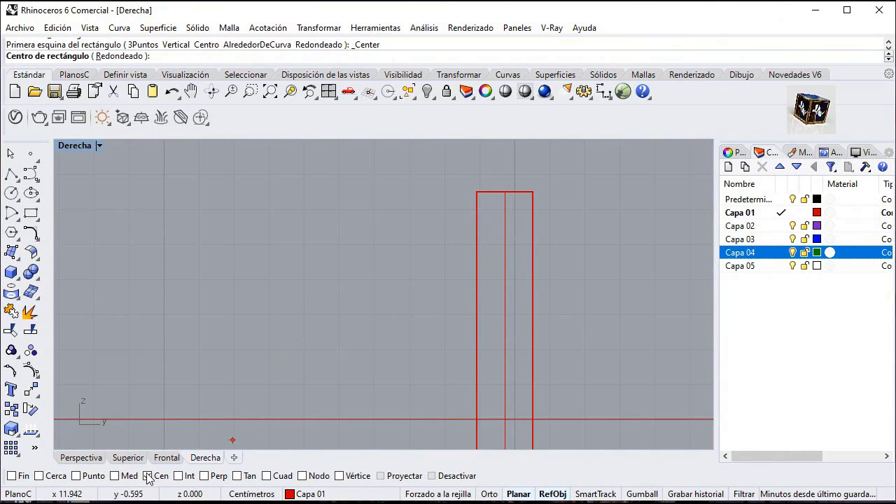
pyautogui.click(114, 476)
pyautogui.click(513, 191)
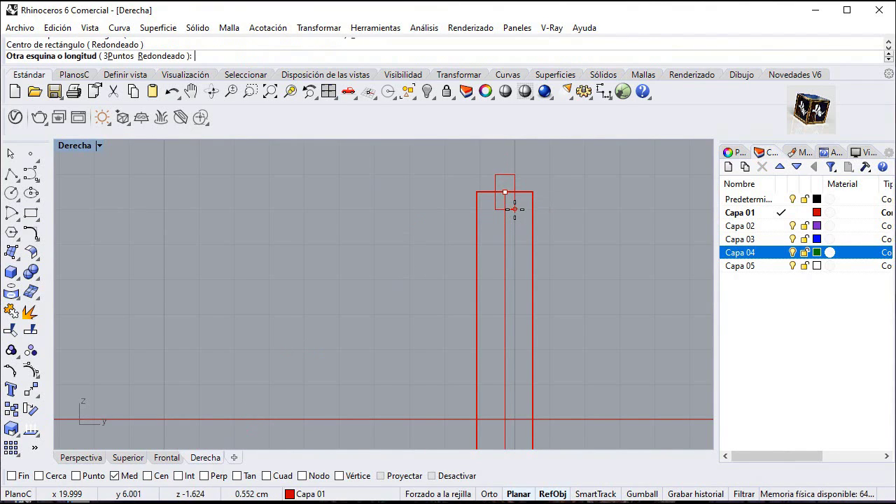
pyautogui.write('.4')
pyautogui.press('Return')
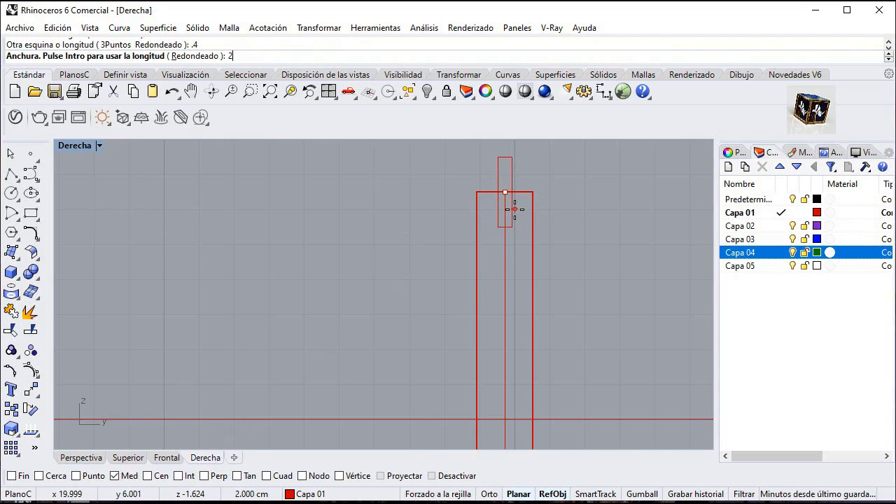
pyautogui.press('Return')
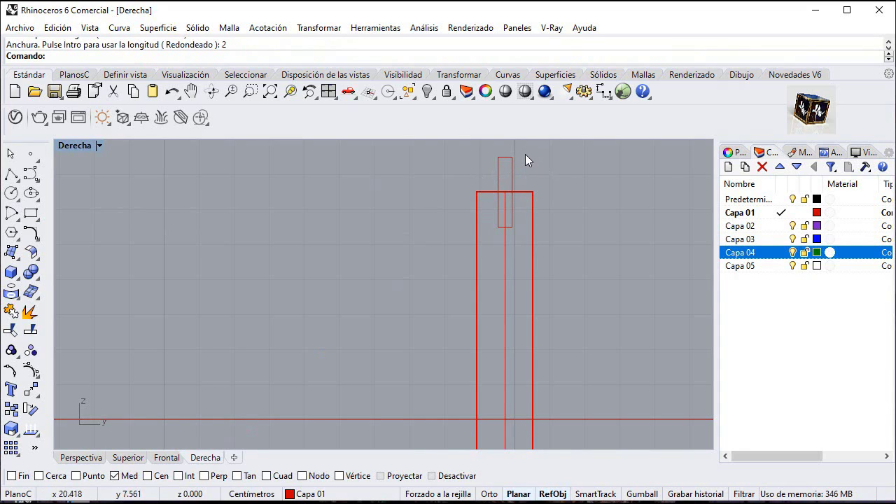
# Trim away the part of the bracket arms inside the rectangle to cut an open slot at the upper ends
pyautogui.moveTo(490, 165); pyautogui.dragTo(490, 166)
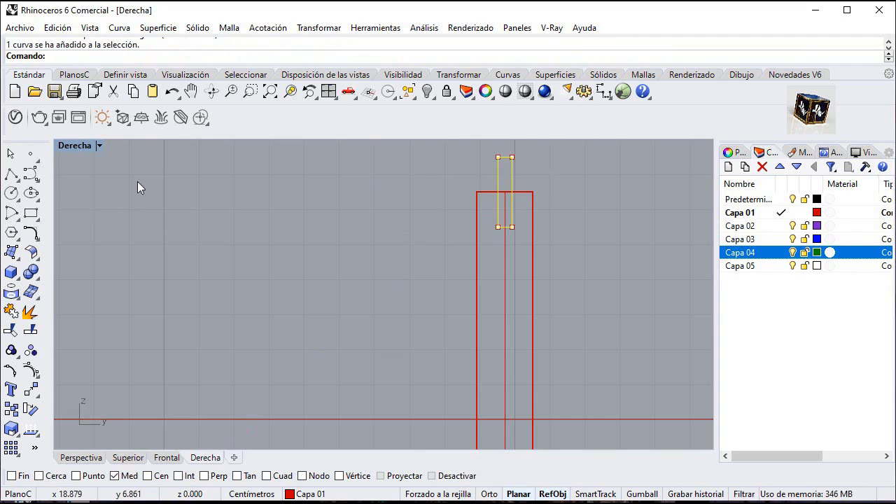
pyautogui.click(14, 332)
pyautogui.scroll(2, 511, 182)
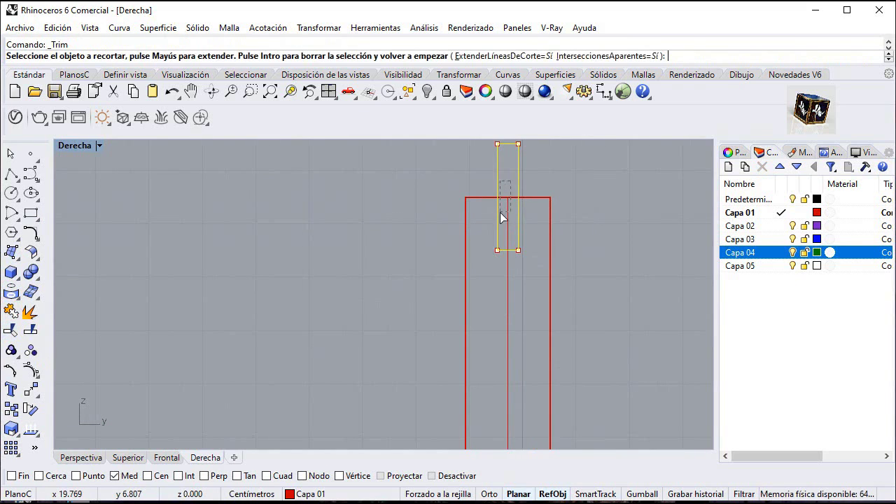
pyautogui.click(501, 217)
pyautogui.press('Return')
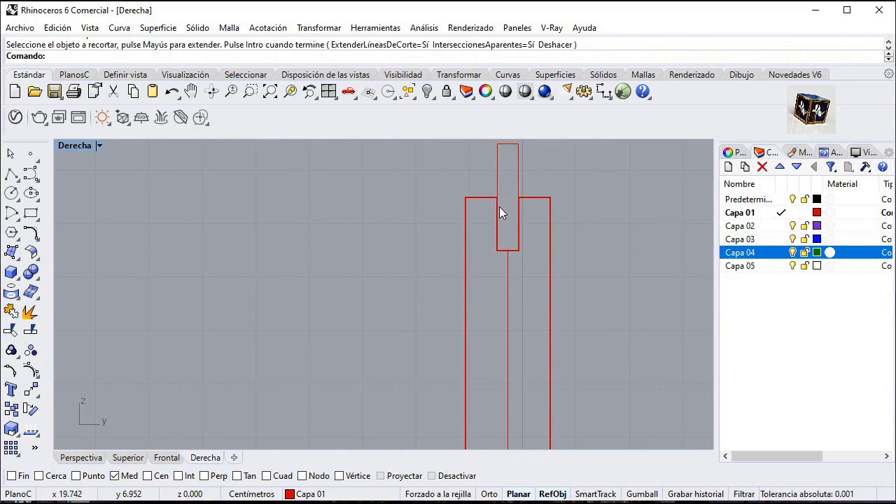
# Fillet the arm and base surfaces at one lower corner of the bracket with a radius of 1 cm
pyautogui.doubleClick(77, 145)
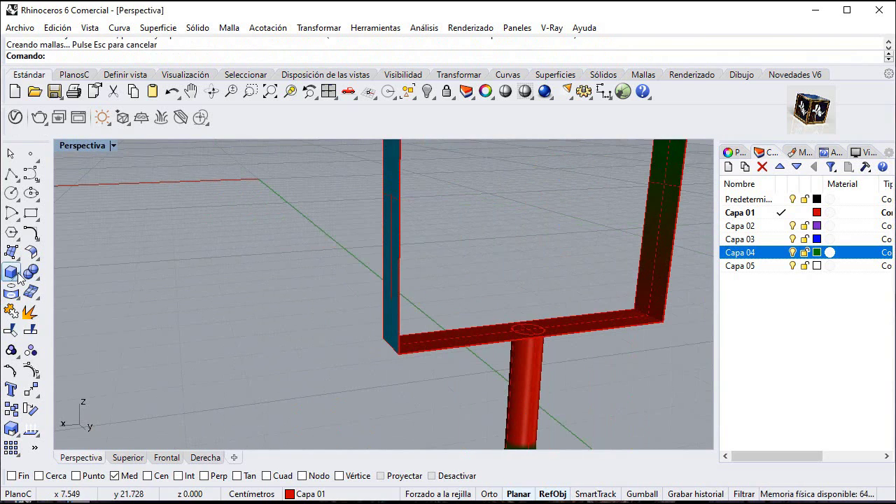
pyautogui.click(31, 253)
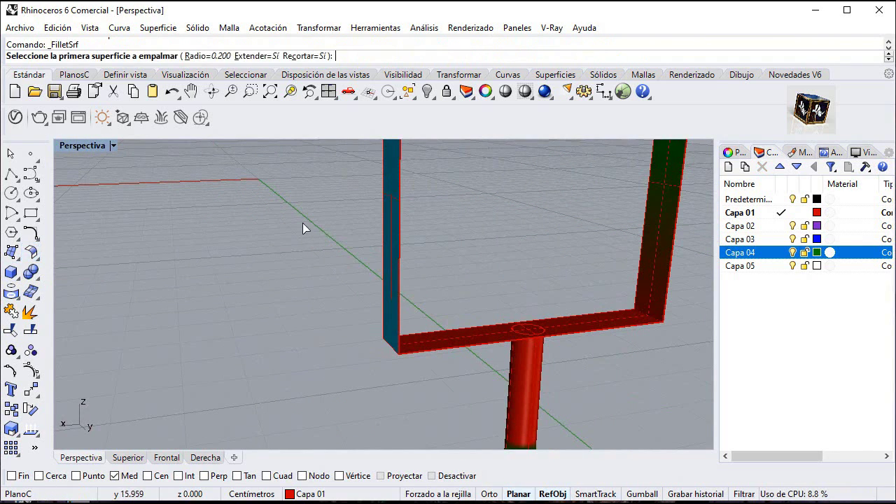
pyautogui.click(216, 56)
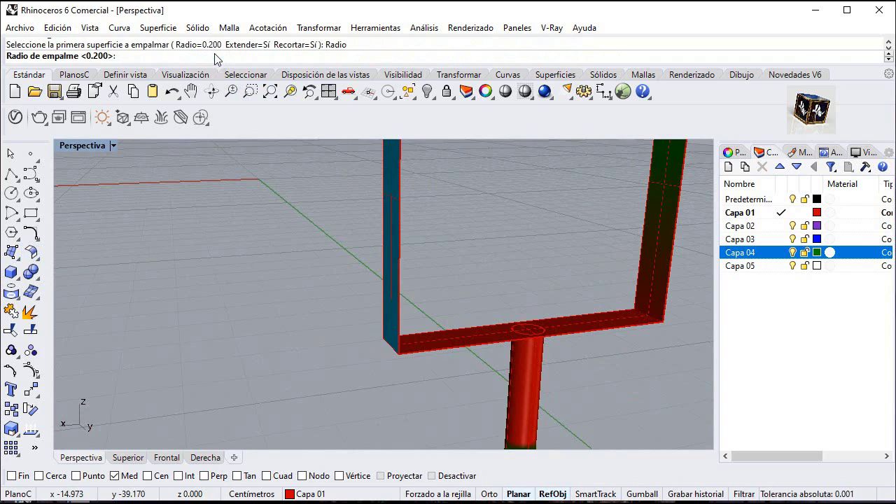
pyautogui.press('Return')
pyautogui.scroll(5, 396, 326)
pyautogui.moveTo(396, 326); pyautogui.dragTo(368, 343, button='right')
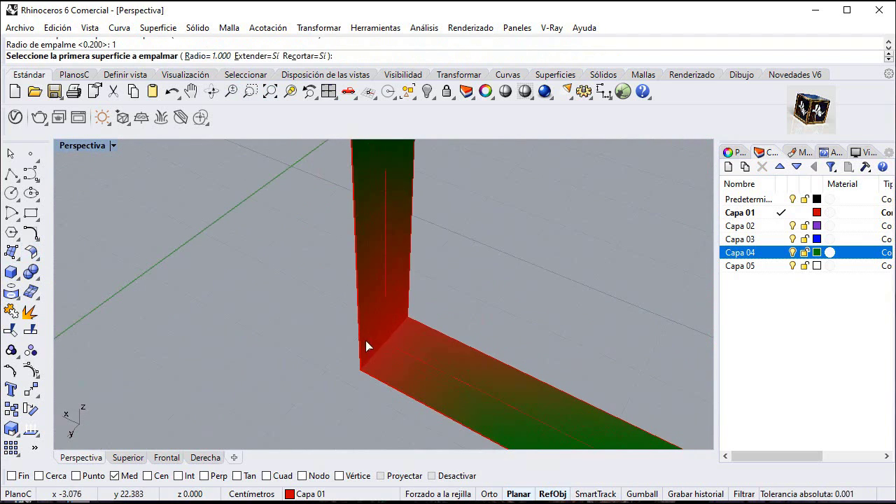
pyautogui.click(390, 347)
pyautogui.click(396, 355)
# Fillet the bracket's opposite lower corner between base and arm with the same 1 cm radius
pyautogui.scroll(-6, 379, 286)
pyautogui.moveTo(380, 285); pyautogui.dragTo(621, 342, button='right')
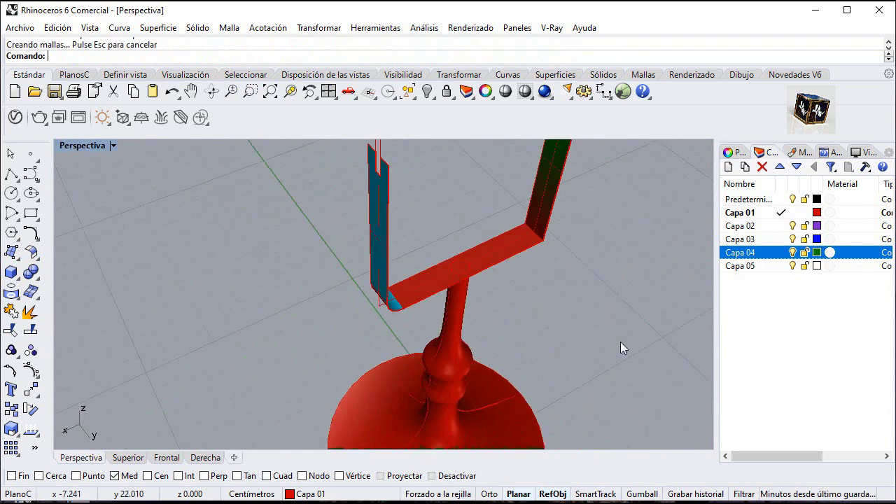
pyautogui.rightClick(543, 226)
pyautogui.click(544, 218)
pyautogui.click(543, 242)
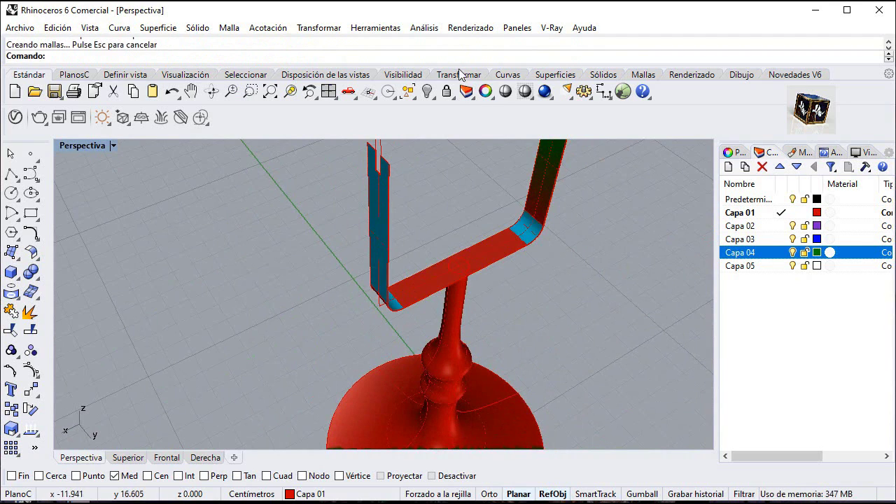
# Show the hidden box head again around the filleted bracket
pyautogui.rightClick(427, 92)
pyautogui.moveTo(526, 261); pyautogui.dragTo(374, 228, button='right')
pyautogui.scroll(-6, 416, 207)
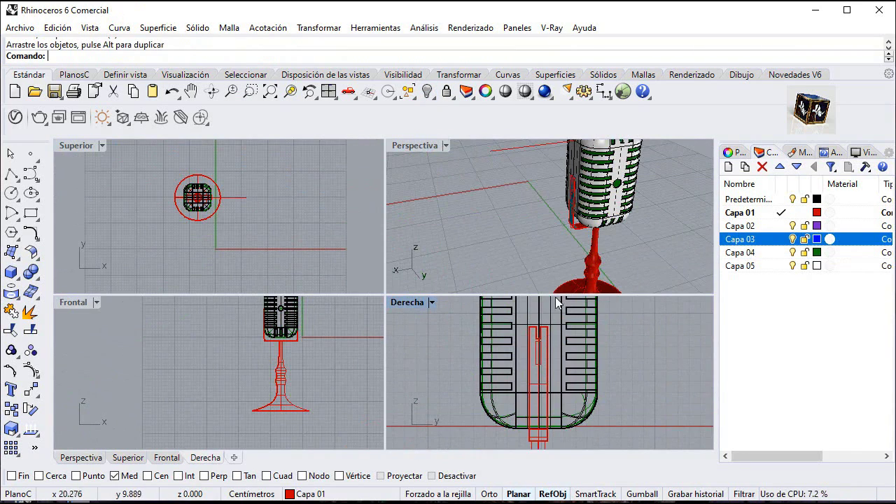
pyautogui.scroll(4, 575, 227)
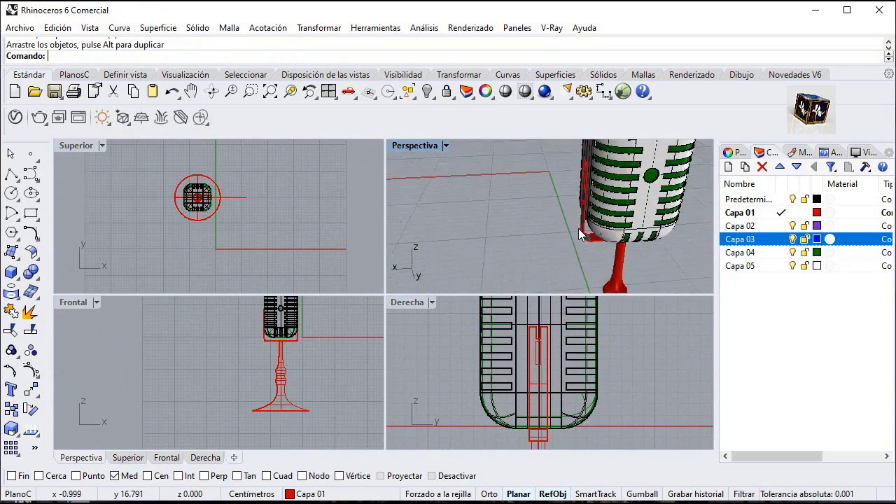
# Start joining the bracket surfaces by adding the first arm, its adjacent corner fillet and the base
pyautogui.moveTo(580, 234); pyautogui.dragTo(548, 222, button='right')
pyautogui.click(565, 229)
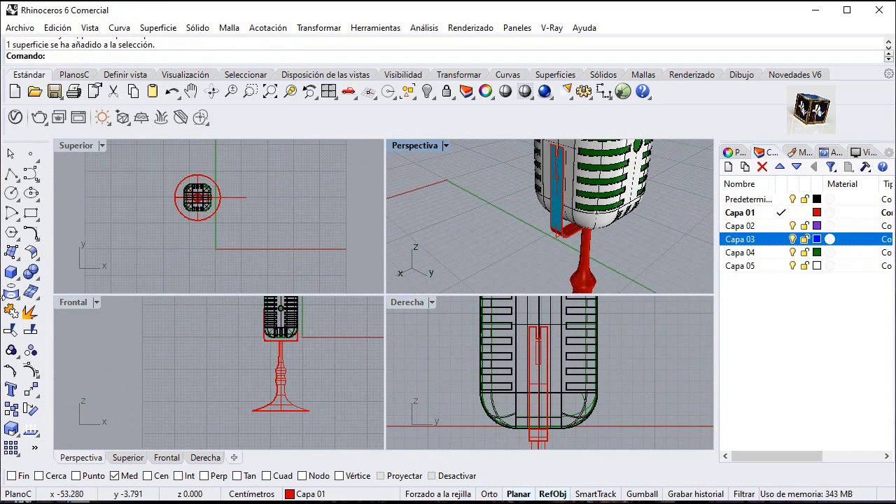
pyautogui.click(11, 312)
pyautogui.click(557, 203)
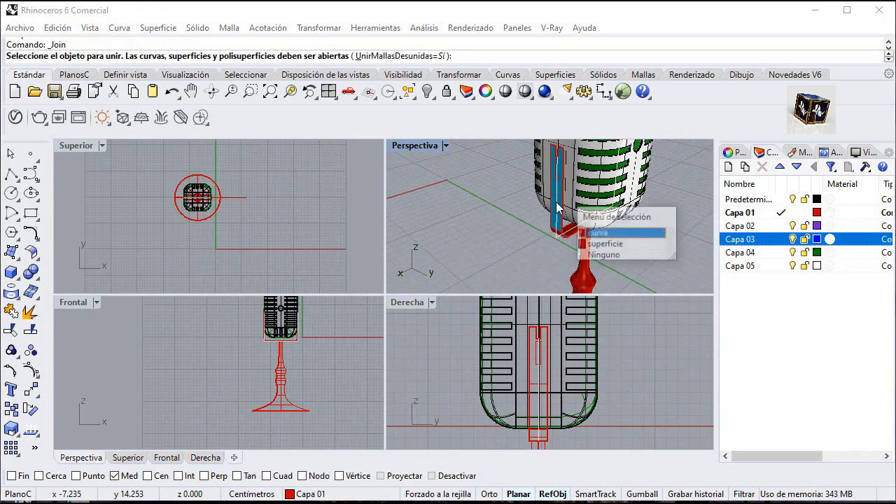
pyautogui.click(592, 241)
pyautogui.scroll(3, 566, 245)
pyautogui.scroll(4, 564, 242)
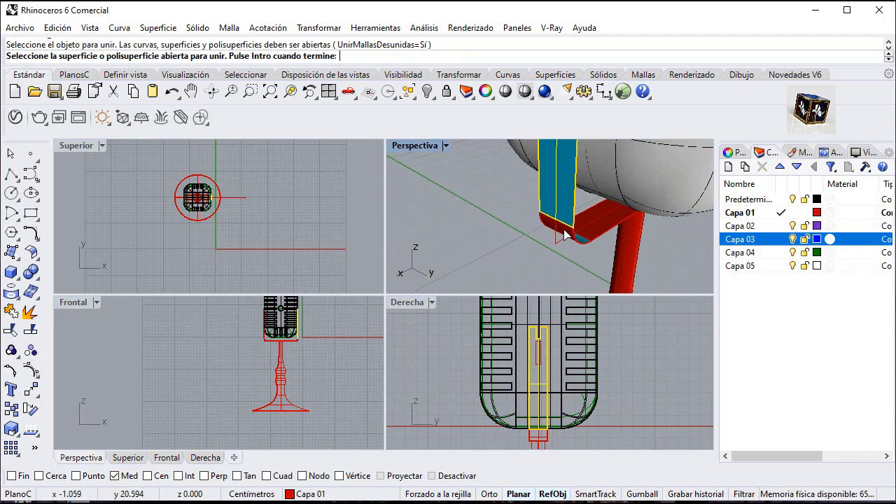
pyautogui.click(563, 229)
pyautogui.click(586, 225)
# Add the second corner fillet and the other arm, and finish joining the bracket into one polysurface
pyautogui.scroll(-7, 571, 235)
pyautogui.moveTo(631, 196); pyautogui.dragTo(484, 199, button='right')
pyautogui.scroll(-6, 484, 199)
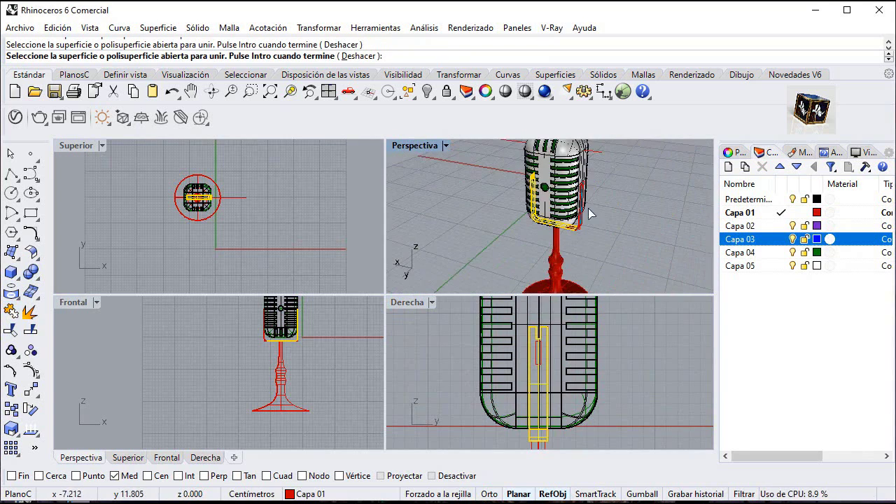
pyautogui.moveTo(588, 208); pyautogui.dragTo(571, 218, button='right')
pyautogui.scroll(8, 574, 228)
pyautogui.click(588, 229)
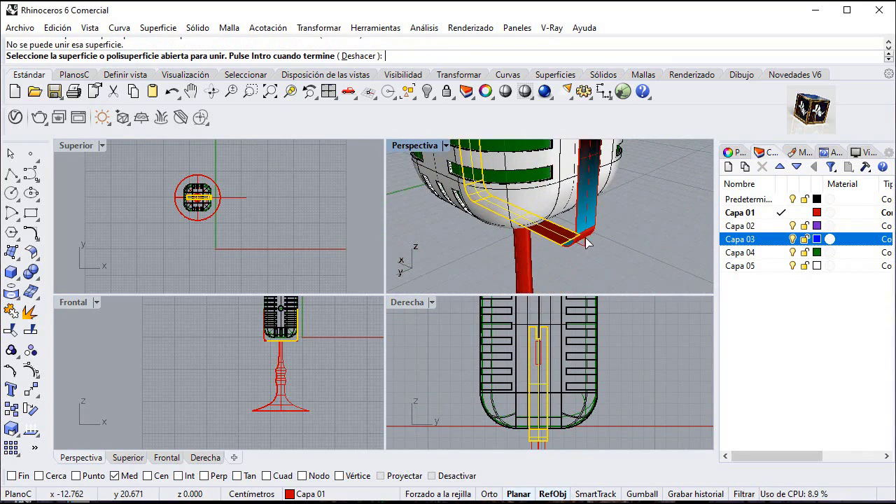
pyautogui.click(587, 241)
pyautogui.click(616, 270)
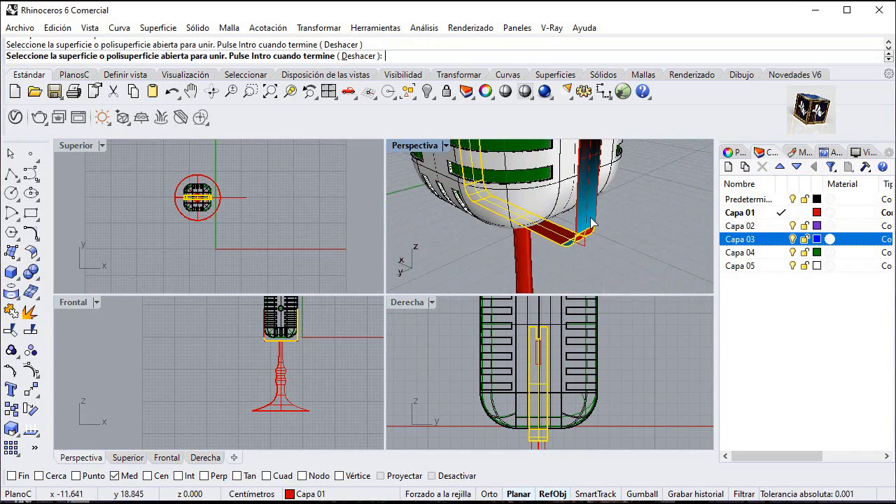
pyautogui.scroll(-7, 617, 257)
pyautogui.rightClick(616, 258)
# Offset the joined bracket outward by 0.1 cm as a solid, flipping all offset directions
pyautogui.moveTo(548, 233); pyautogui.dragTo(538, 199, button='right')
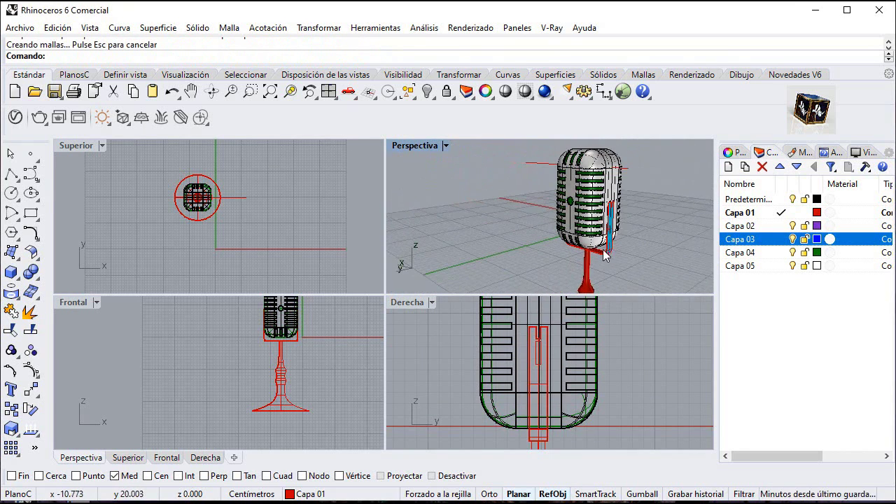
pyautogui.scroll(2, 607, 256)
pyautogui.click(611, 246)
pyautogui.click(642, 241)
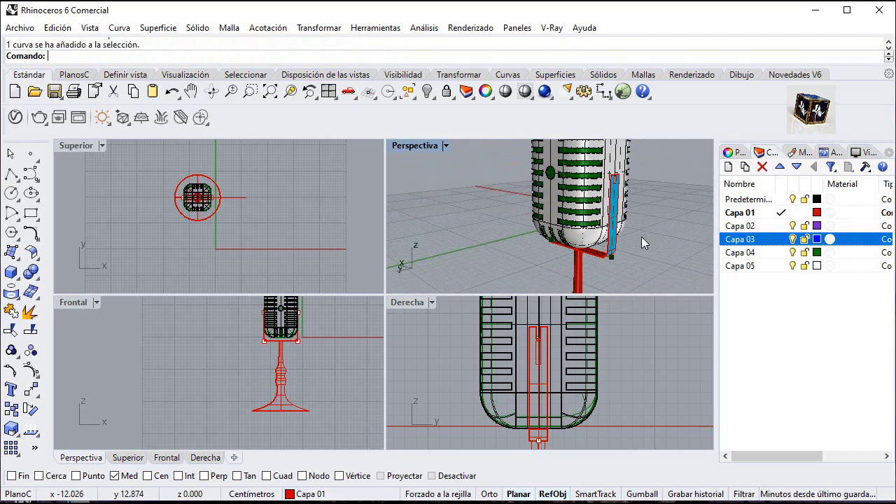
pyautogui.moveTo(587, 199); pyautogui.dragTo(611, 196, button='right')
pyautogui.scroll(6, 486, 226)
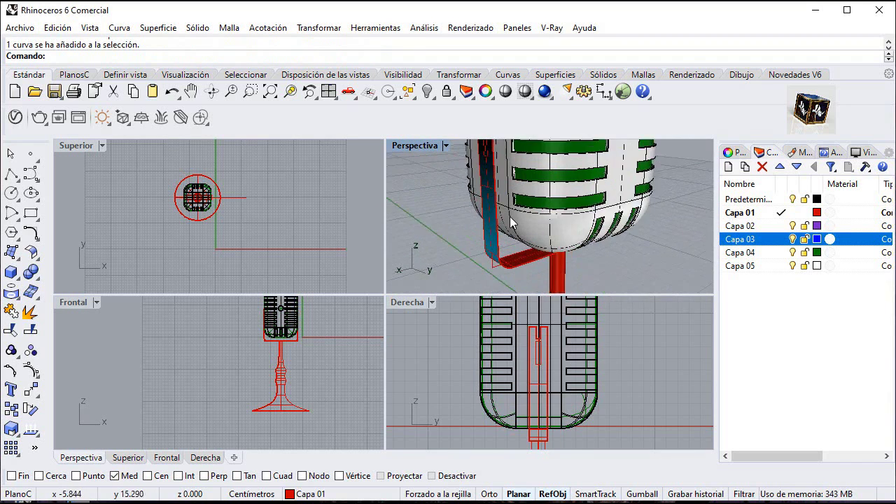
pyautogui.click(484, 231)
pyautogui.click(527, 272)
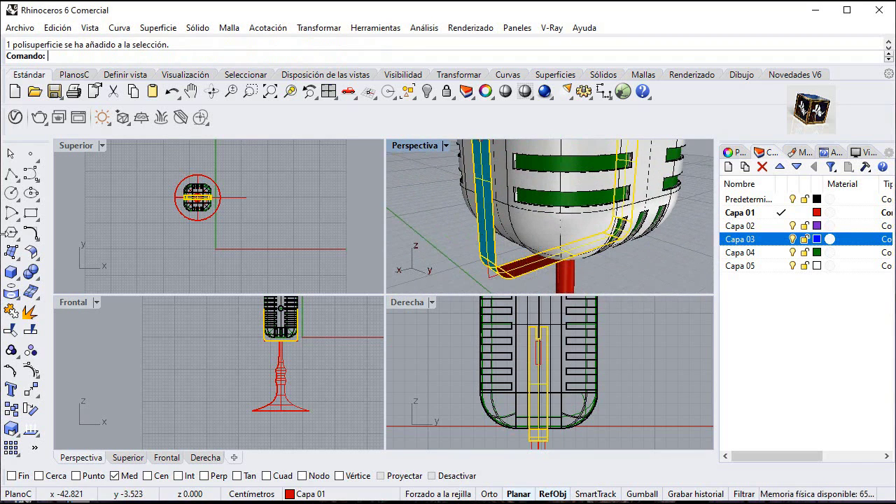
pyautogui.click(37, 259)
pyautogui.click(67, 279)
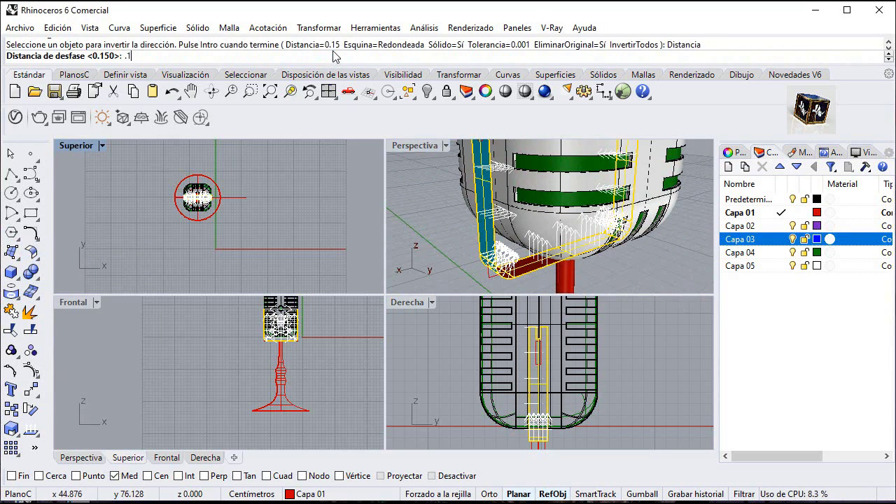
pyautogui.press('Return')
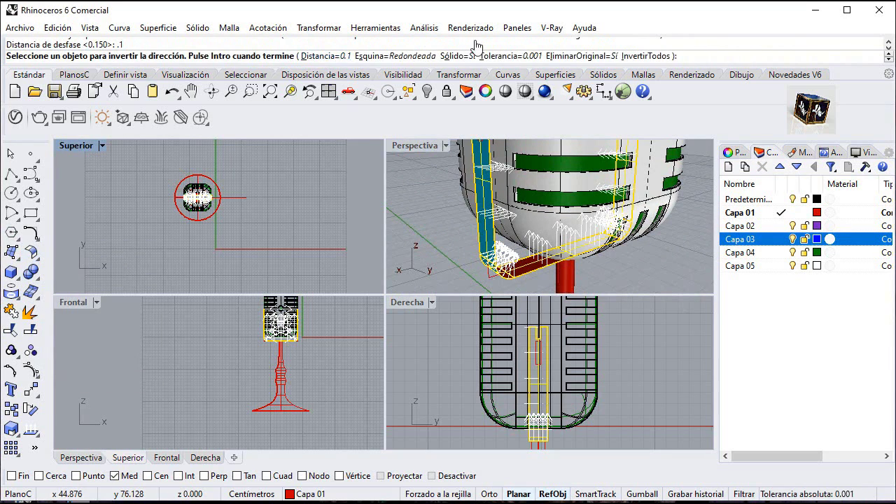
pyautogui.click(645, 56)
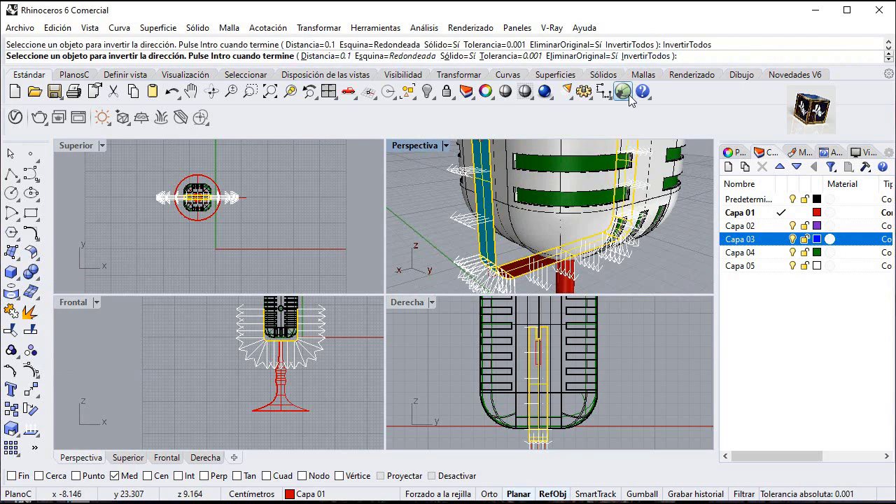
pyautogui.press('Return')
# Offset the revolved stand surface outward by 0.1 cm as a solid
pyautogui.moveTo(673, 235); pyautogui.dragTo(606, 257, button='right')
pyautogui.scroll(-6, 635, 204)
pyautogui.click(605, 257)
pyautogui.rightClick(620, 238)
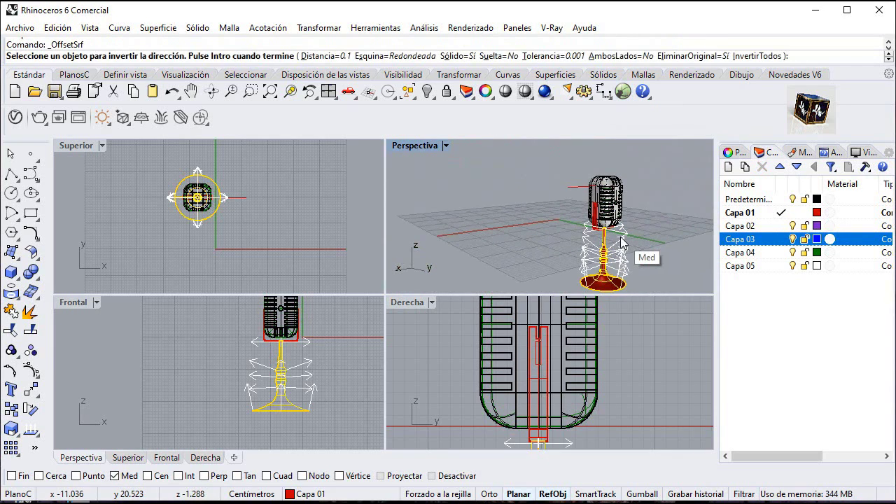
pyautogui.press('Return')
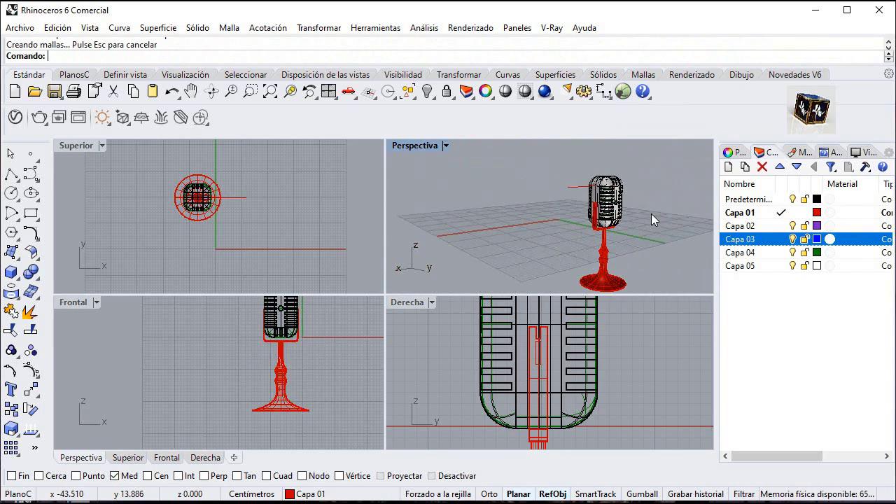
# Create a solid cylinder as wide as the bracket's slot, centred on the midpoint of the slot's bottom edge in the right view
pyautogui.moveTo(614, 208); pyautogui.dragTo(601, 218, button='right')
pyautogui.scroll(10, 547, 348)
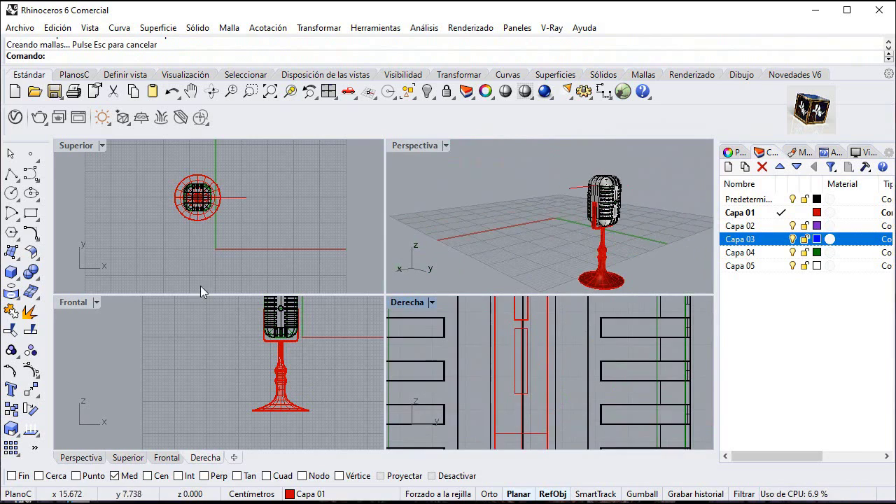
pyautogui.click(12, 274)
pyautogui.click(51, 279)
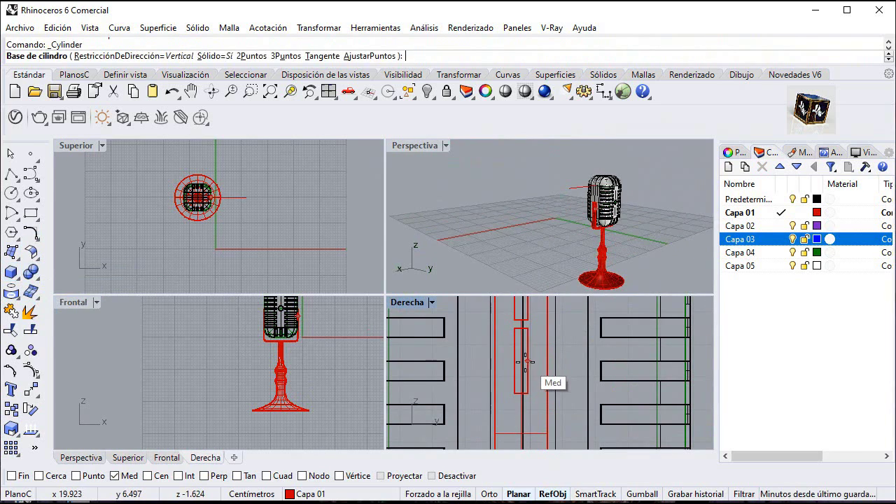
pyautogui.hotkey('ctrl', 'm')
pyautogui.scroll(5, 523, 353)
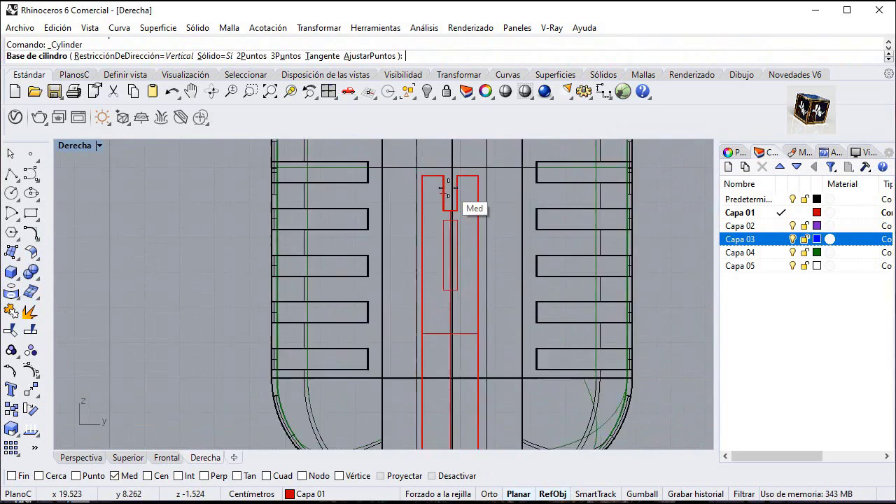
pyautogui.scroll(2, 451, 223)
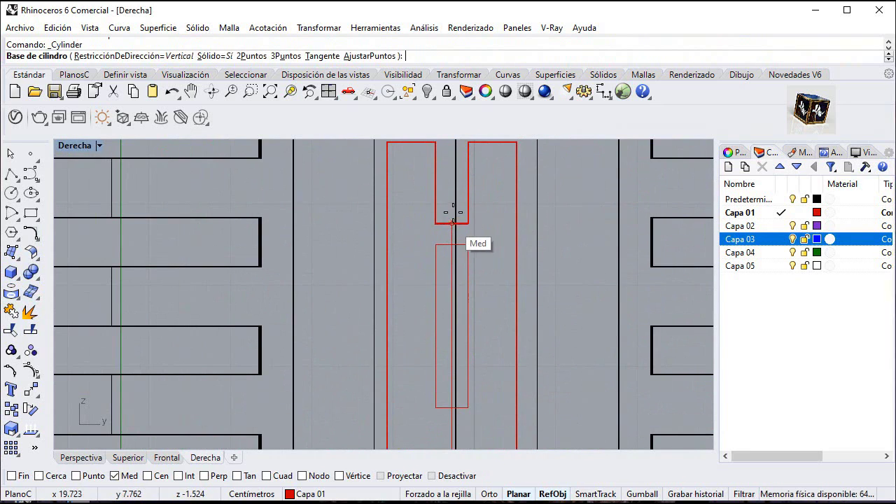
pyautogui.click(452, 224)
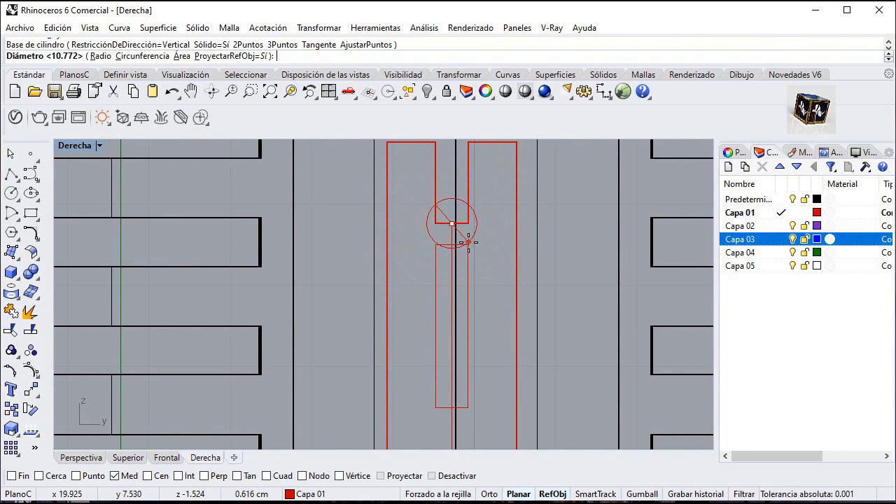
pyautogui.write('.8')
pyautogui.press('Return')
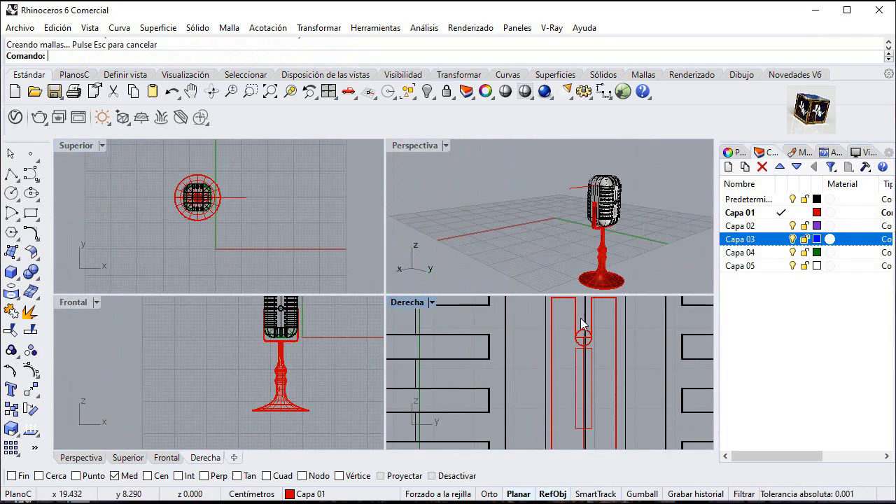
# Move the cylinder 0.5 cm straight down from the slot's bottom edge in the right view
pyautogui.scroll(4, 570, 332)
pyautogui.moveTo(523, 324); pyautogui.dragTo(626, 373)
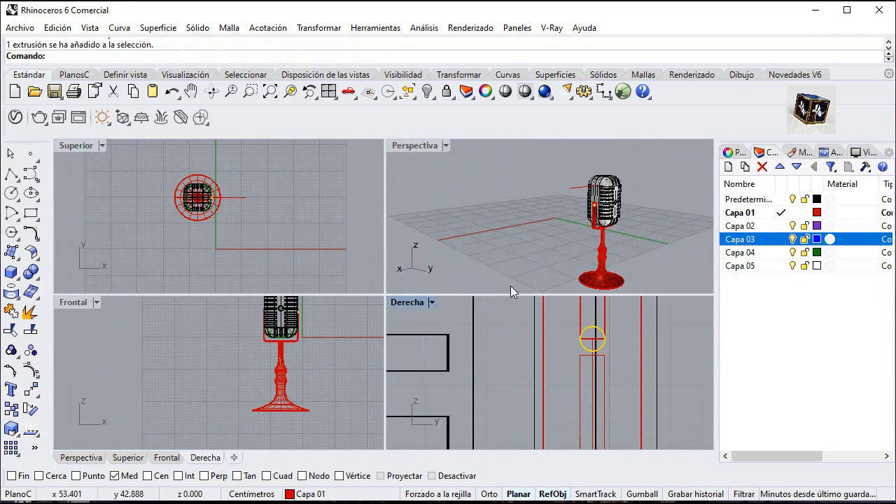
pyautogui.click(31, 390)
pyautogui.scroll(-3, 592, 328)
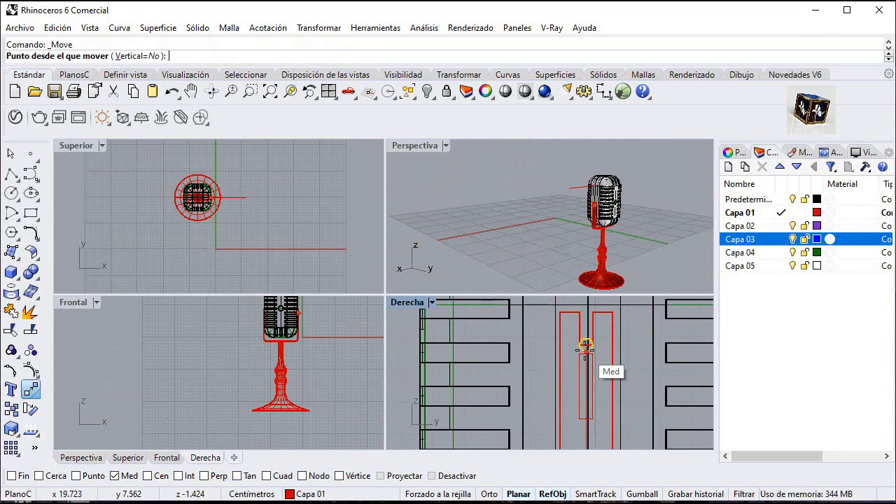
pyautogui.click(584, 344)
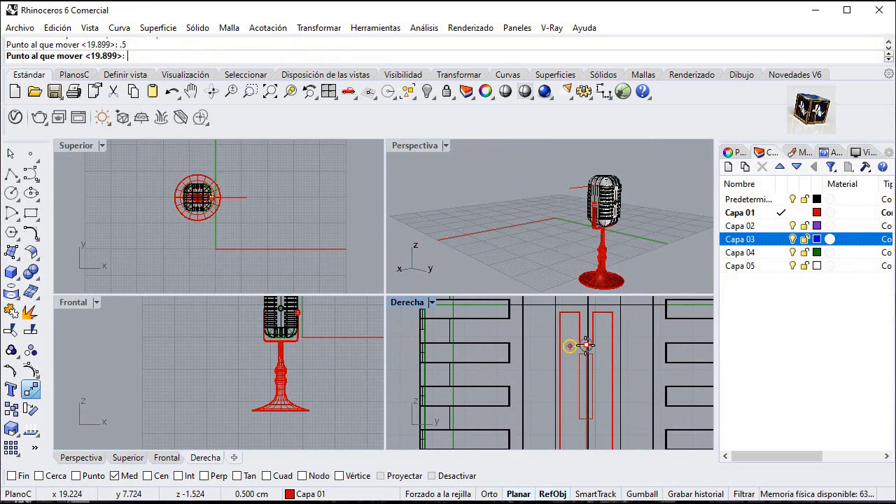
pyautogui.click(582, 421)
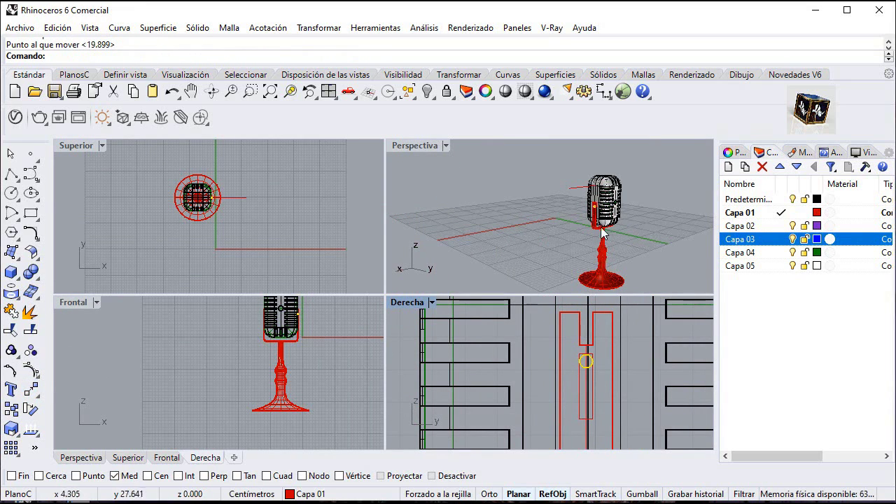
# Move the small fastening cylinder on the bracket to layer Capa 03
pyautogui.scroll(5, 602, 233)
pyautogui.moveTo(611, 211); pyautogui.dragTo(541, 203, button='right')
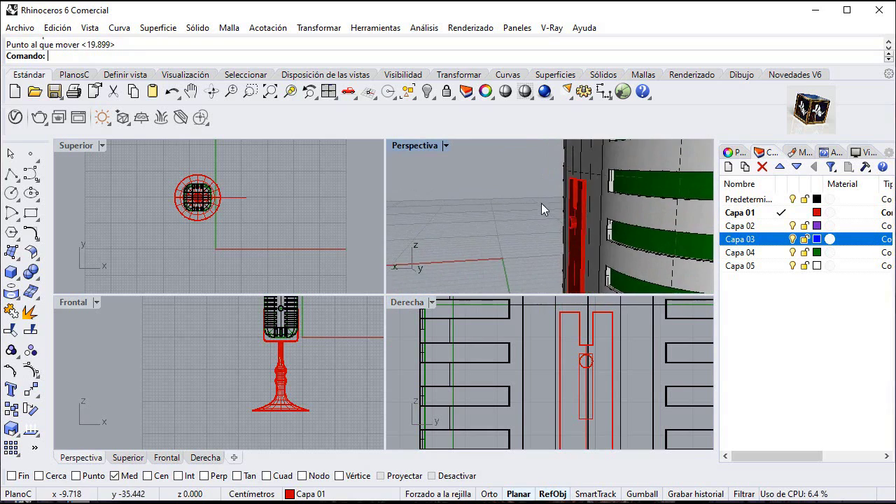
pyautogui.scroll(4, 572, 219)
pyautogui.click(573, 220)
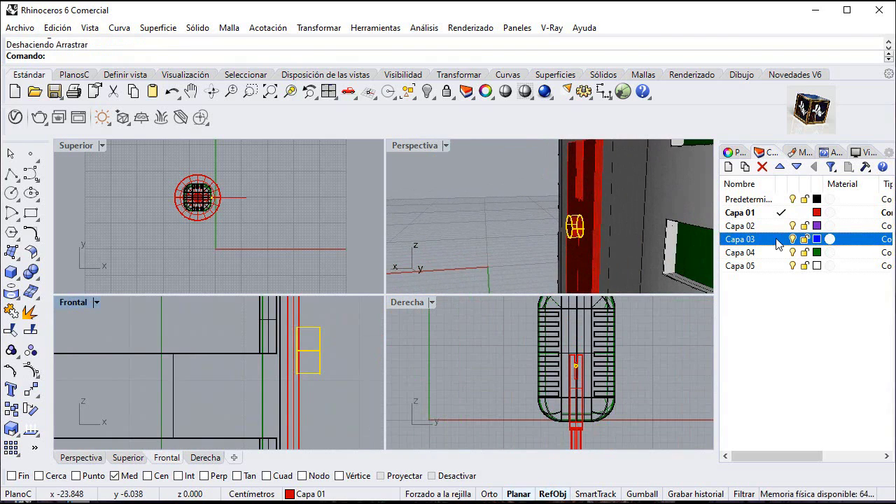
pyautogui.rightClick(777, 243)
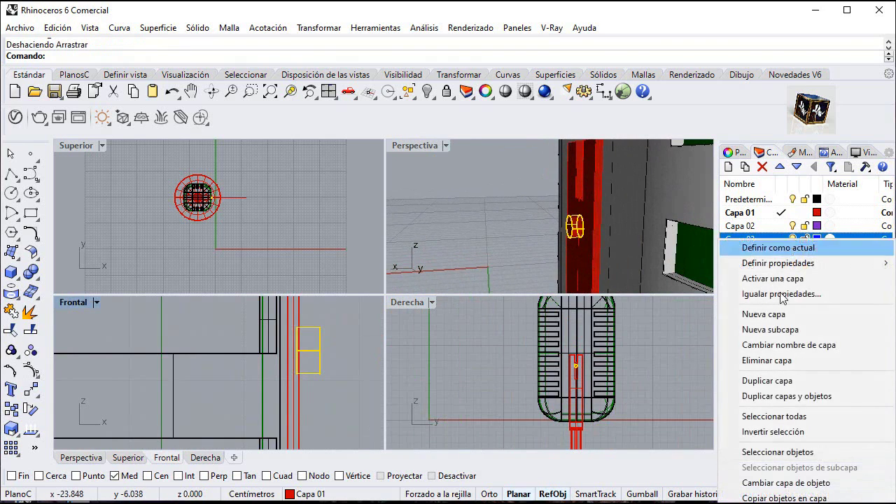
pyautogui.click(766, 480)
# Mirror a copy of the cylinder to the bracket's opposite arm about the stand's vertical axis in the front view
pyautogui.click(598, 222)
pyautogui.click(575, 229)
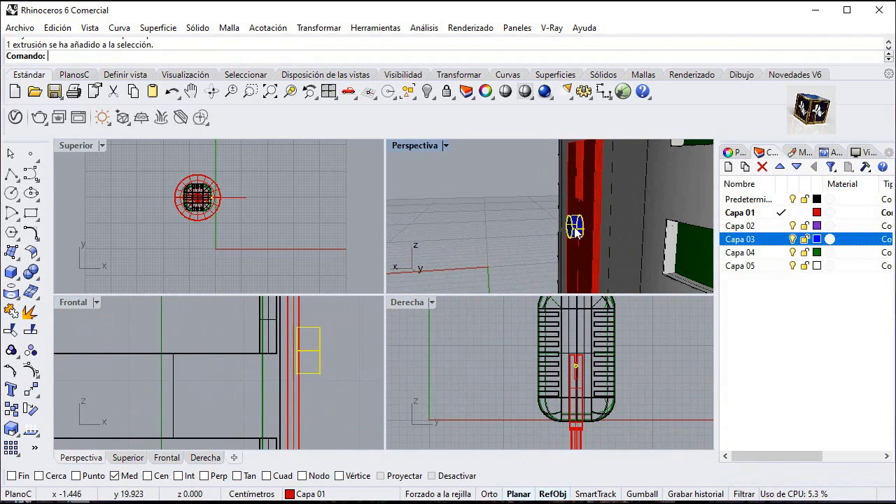
pyautogui.scroll(-5, 296, 361)
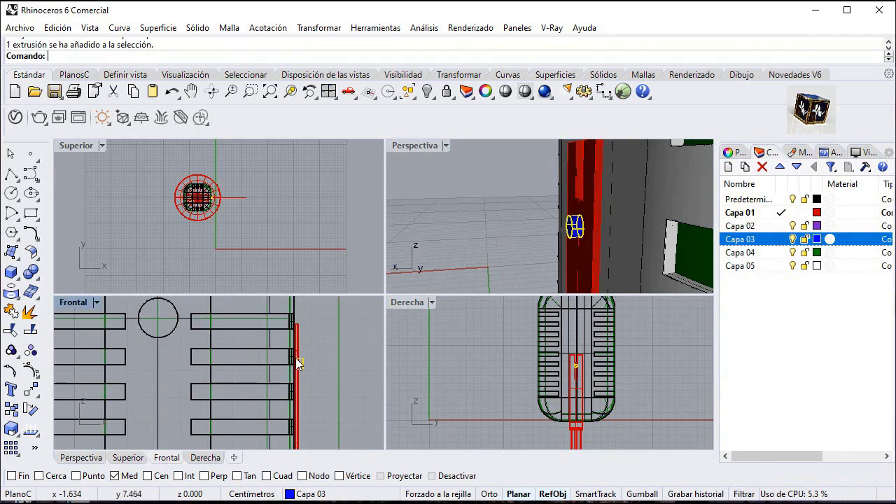
pyautogui.click(32, 410)
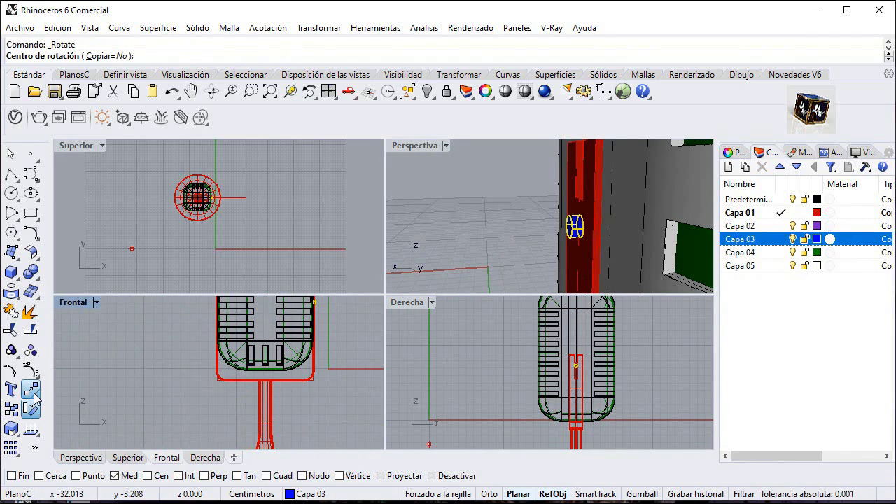
pyautogui.click(35, 398)
pyautogui.click(145, 400)
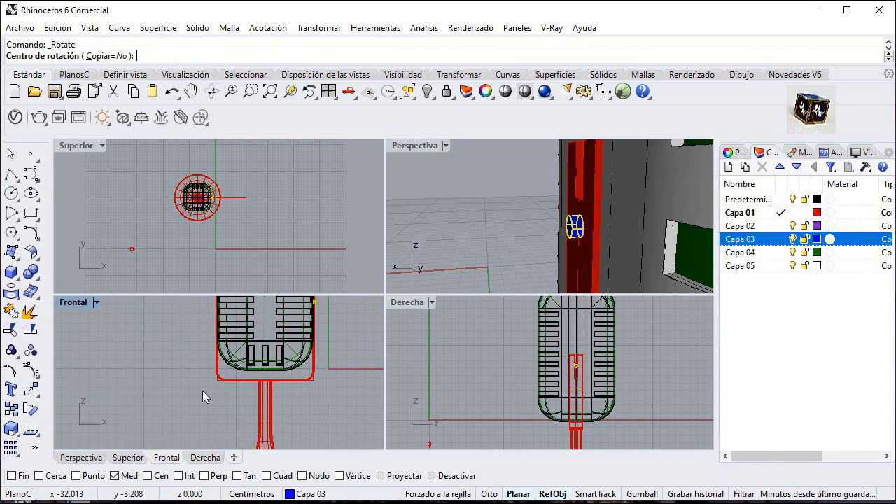
pyautogui.click(266, 382)
pyautogui.scroll(-6, 273, 409)
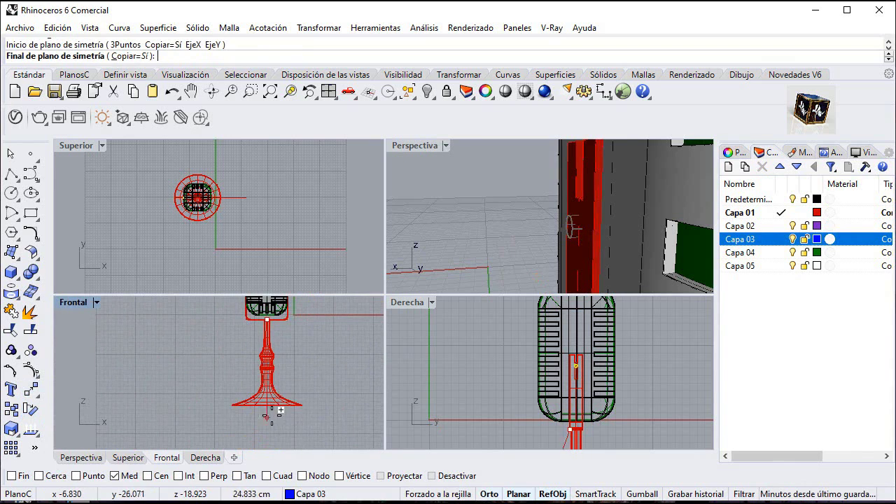
pyautogui.click(447, 215)
# Rotate the microphone head clockwise about its centre in the right view, so it tilts between the bracket arms
pyautogui.moveTo(448, 214); pyautogui.dragTo(551, 205, button='right')
pyautogui.scroll(-10, 550, 229)
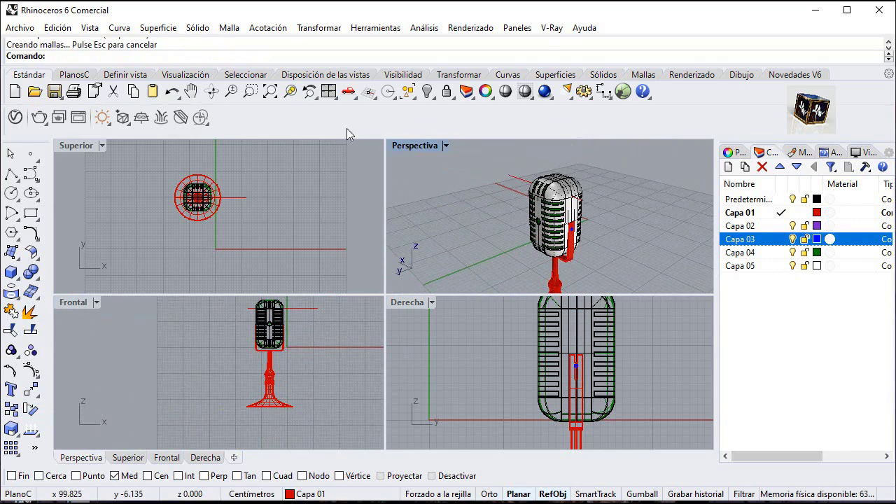
pyautogui.doubleClick(416, 146)
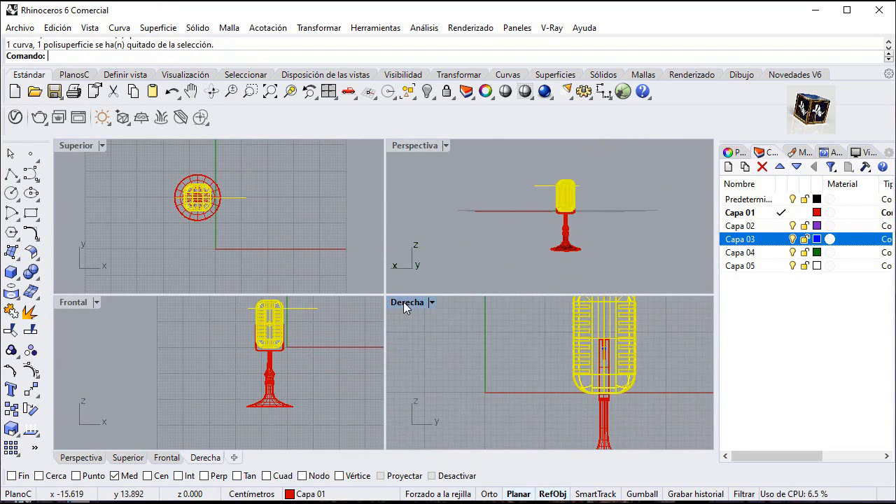
pyautogui.doubleClick(406, 303)
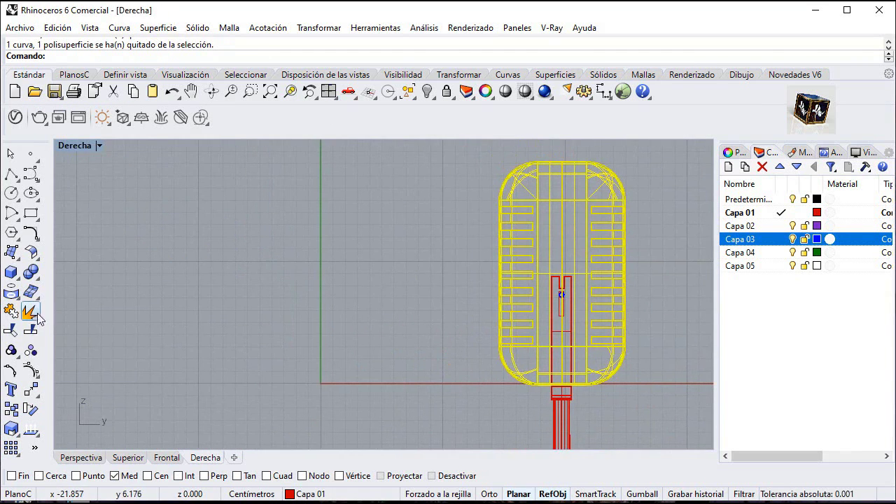
pyautogui.click(32, 390)
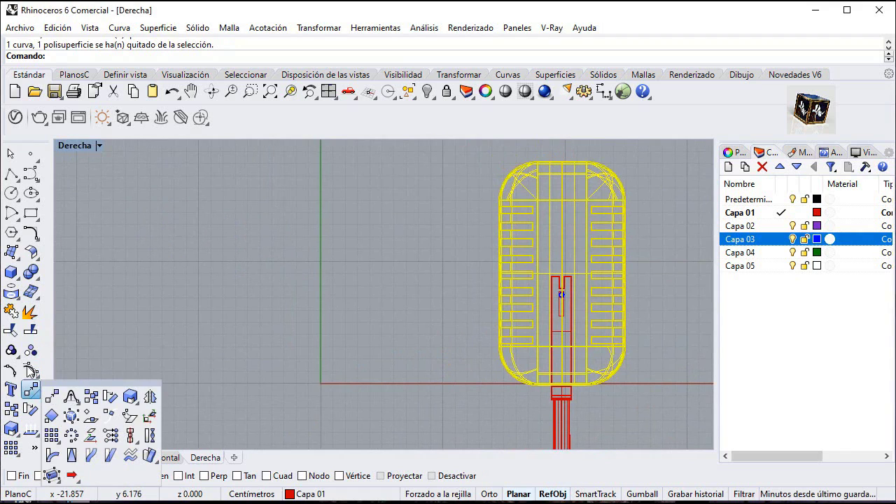
pyautogui.click(32, 411)
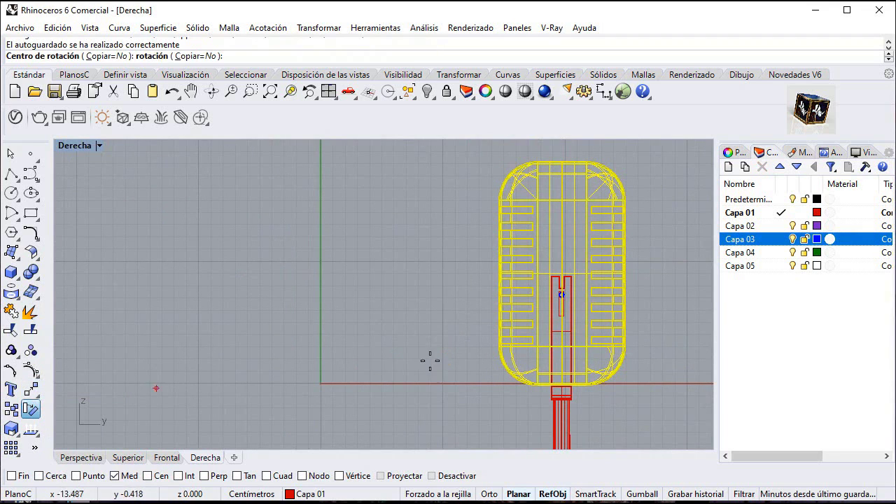
pyautogui.click(564, 271)
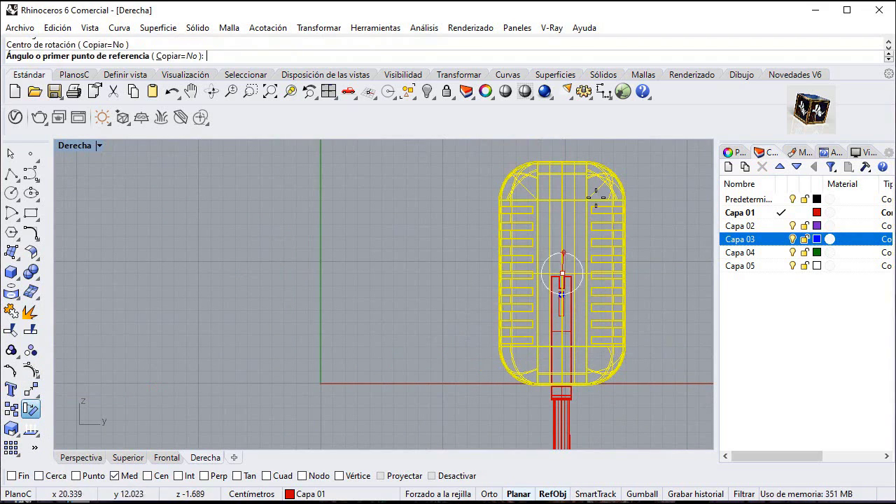
pyautogui.scroll(-2, 595, 193)
pyautogui.click(572, 151)
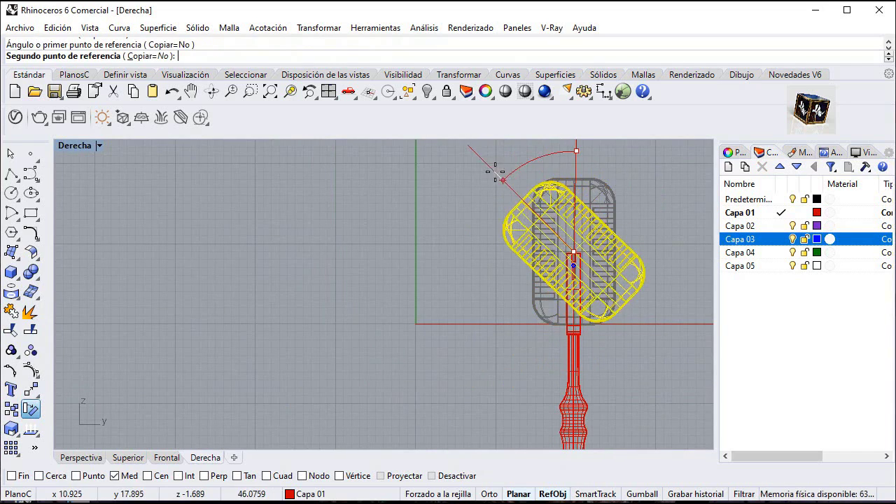
pyautogui.doubleClick(82, 146)
pyautogui.moveTo(583, 230); pyautogui.dragTo(524, 224, button='right')
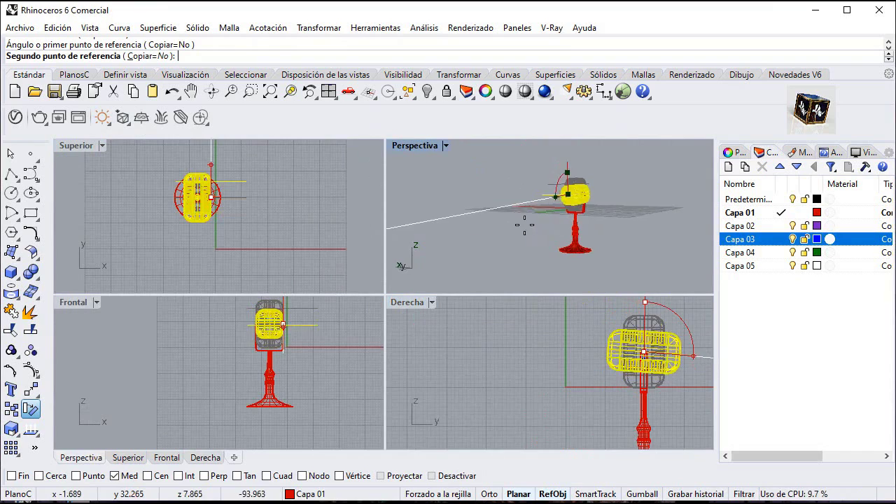
pyautogui.scroll(5, 595, 184)
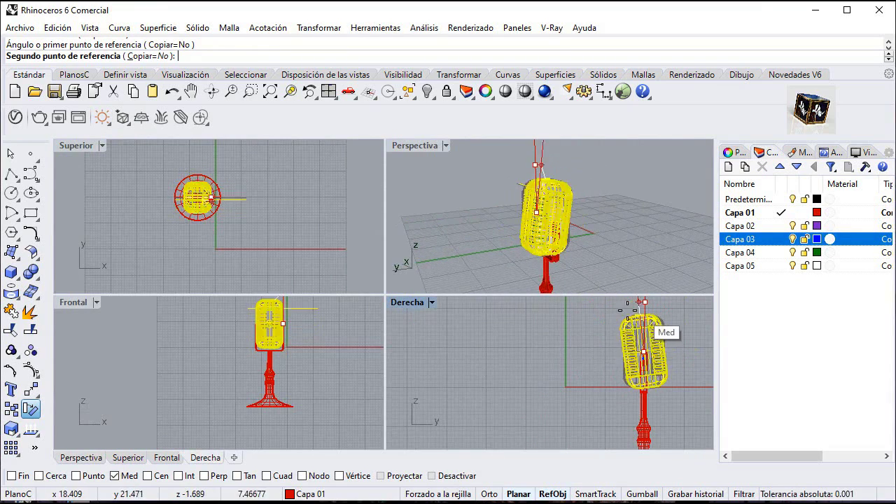
pyautogui.click(675, 313)
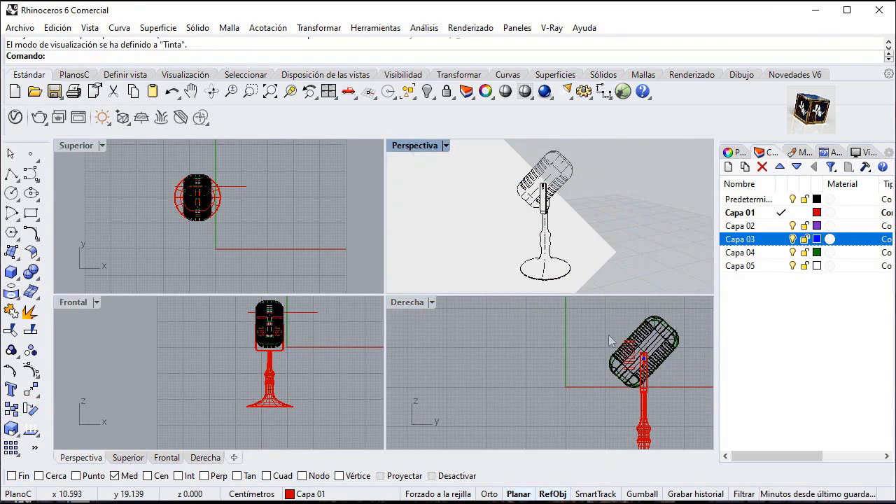
# Make Capa 04 the current layer and draw a wavy degree-3 cable curve outward from the stand's lower stem in the right view
pyautogui.moveTo(611, 369); pyautogui.dragTo(551, 343, button='right')
pyautogui.scroll(-4, 590, 365)
pyautogui.moveTo(589, 365); pyautogui.dragTo(545, 354, button='right')
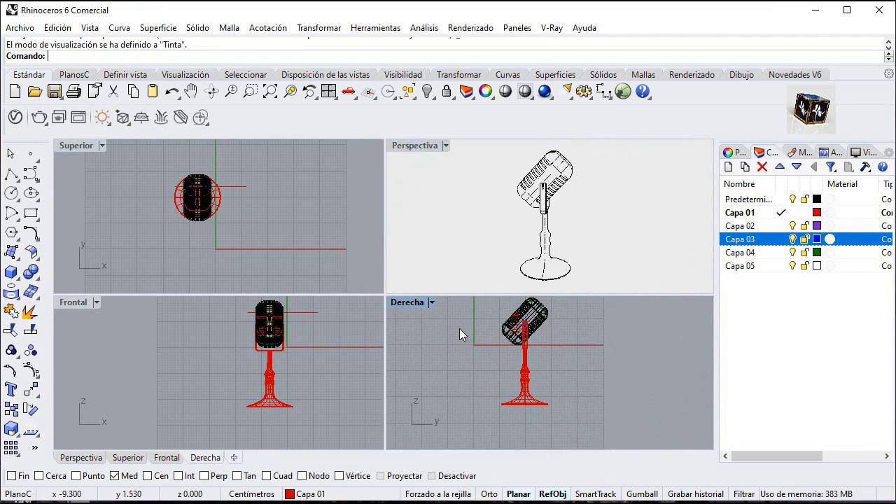
pyautogui.click(11, 174)
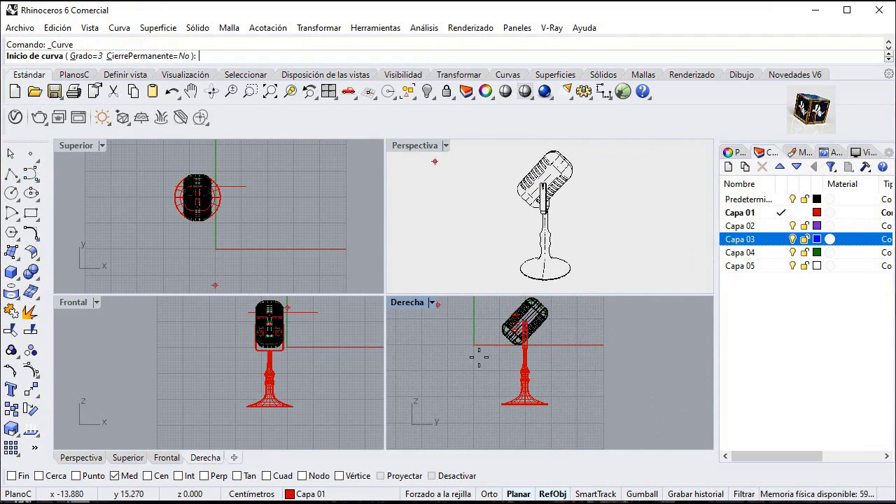
pyautogui.scroll(5, 553, 387)
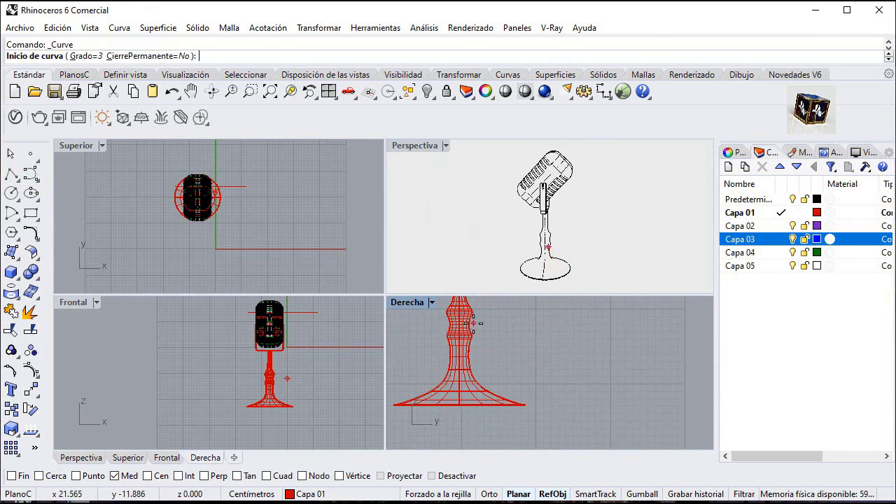
pyautogui.click(785, 254)
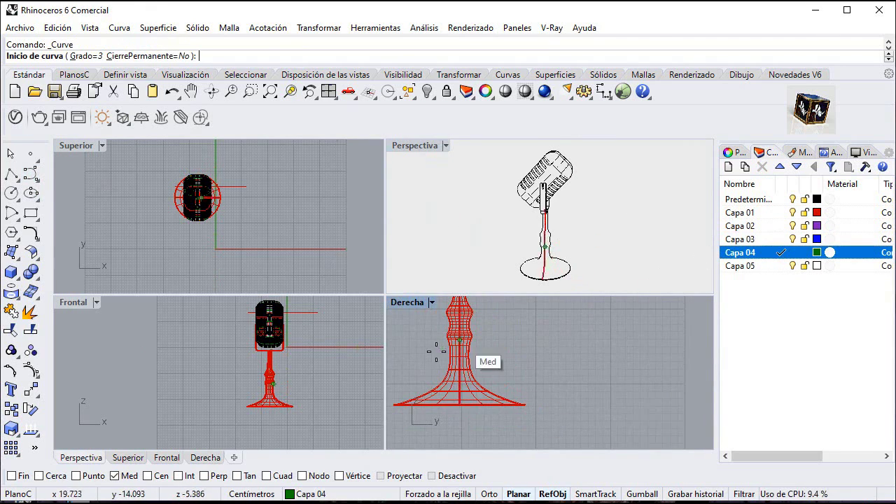
pyautogui.click(464, 355)
pyautogui.click(497, 375)
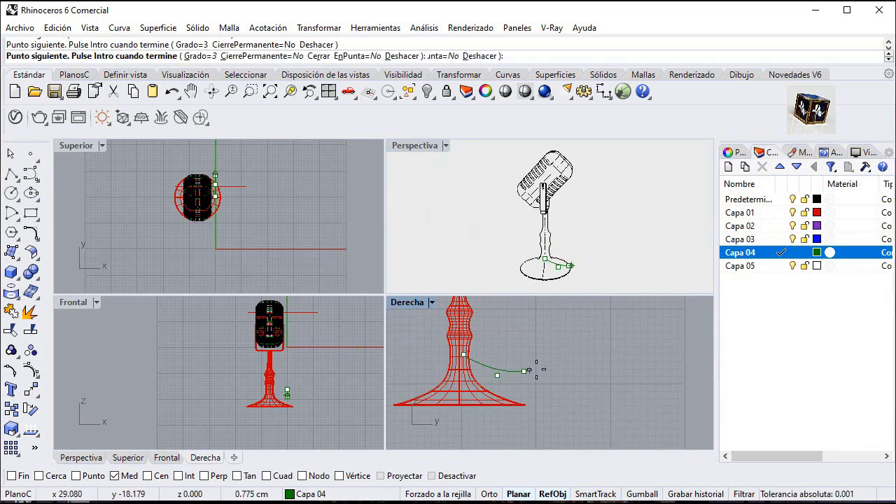
pyautogui.click(524, 371)
pyautogui.click(544, 378)
pyautogui.click(555, 392)
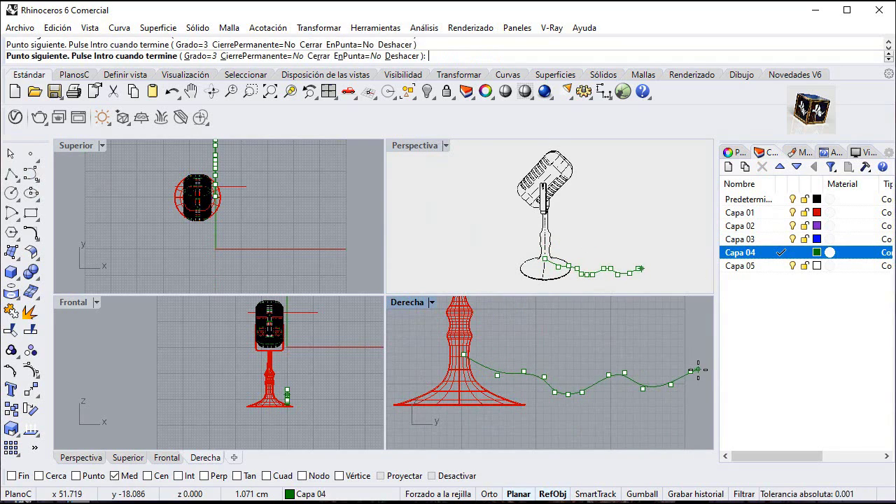
pyautogui.press('Return')
# Shift the cable curve's control points sideways in the top view so it starts at the stand and winds in S-bends
pyautogui.click(215, 156)
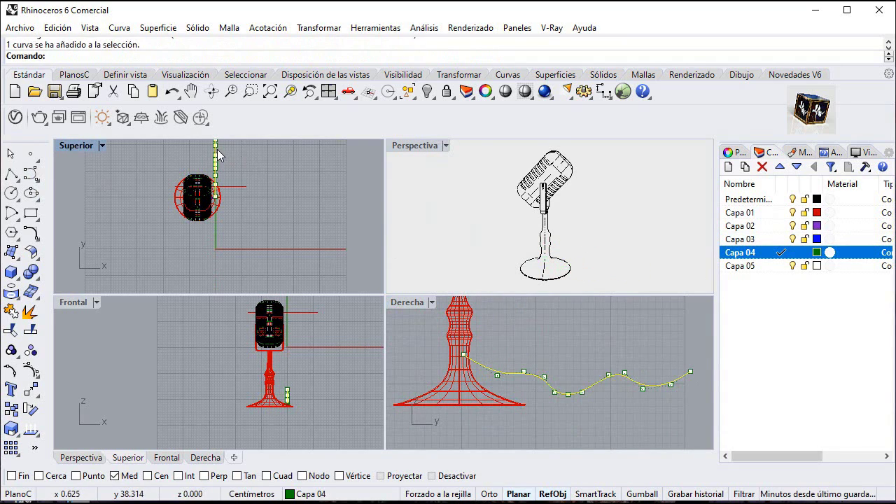
pyautogui.keyDown('shift'); pyautogui.moveTo(215, 146); pyautogui.dragTo(196, 150); pyautogui.keyUp('shift')
pyautogui.hotkey('ctrl', 'z')
pyautogui.moveTo(214, 154); pyautogui.dragTo(236, 181, button='right')
pyautogui.scroll(8, 234, 179)
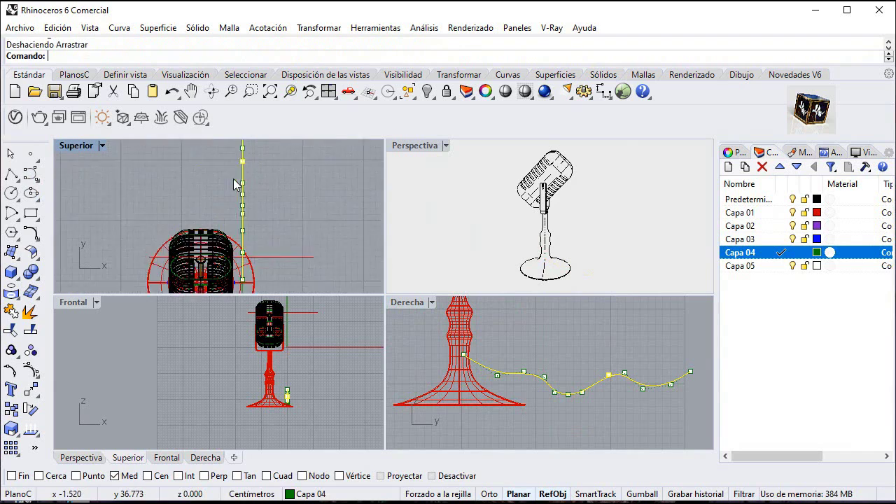
pyautogui.scroll(1, 238, 182)
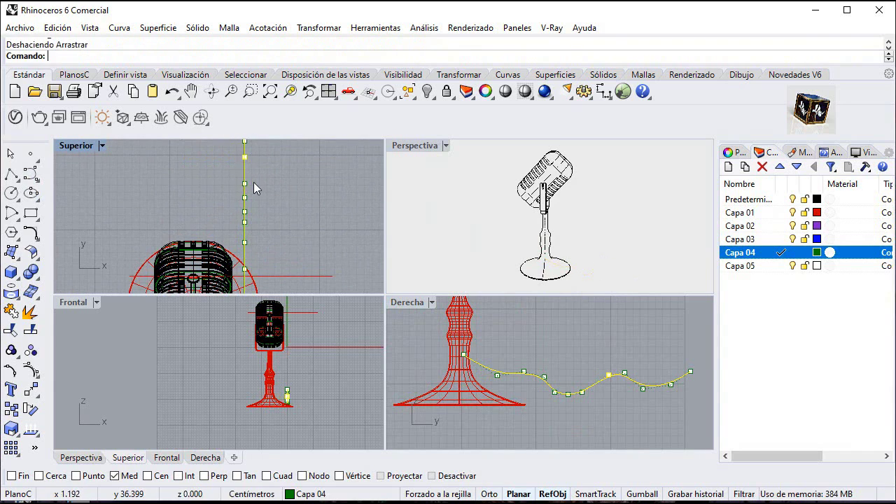
pyautogui.moveTo(252, 182)
pyautogui.mouseDown()
pyautogui.moveTo(200, 179)
pyautogui.moveTo(207, 193)
pyautogui.moveTo(154, 211)
pyautogui.mouseUp()
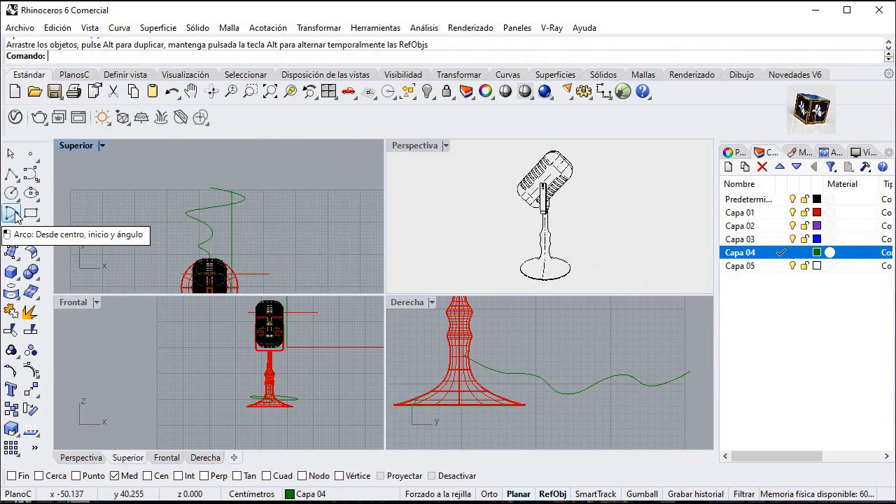
# Create a round-capped pipe 0.2 cm in diameter along the cable curve
pyautogui.click(16, 276)
pyautogui.click(51, 319)
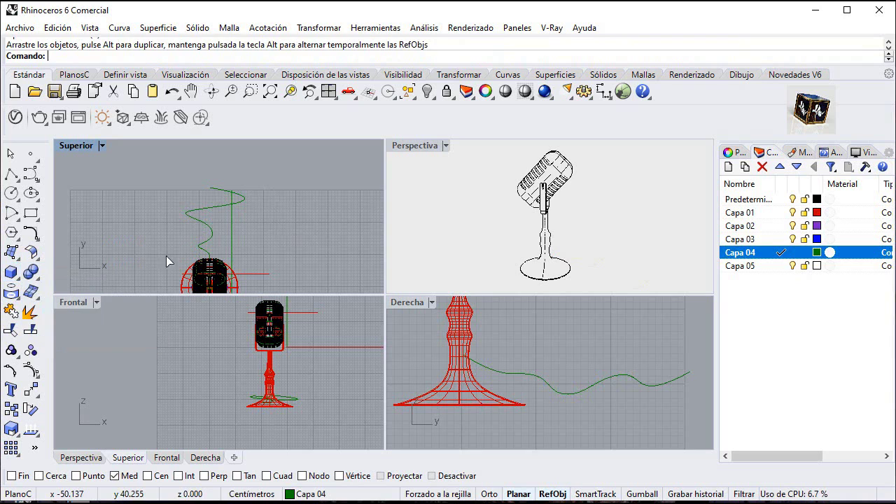
pyautogui.click(215, 189)
pyautogui.scroll(-12, 215, 144)
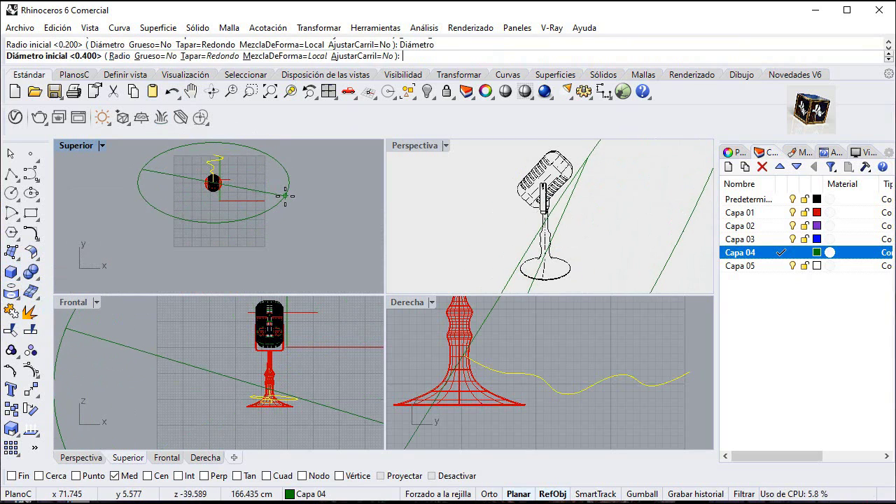
pyautogui.write('.2')
pyautogui.press('Return')
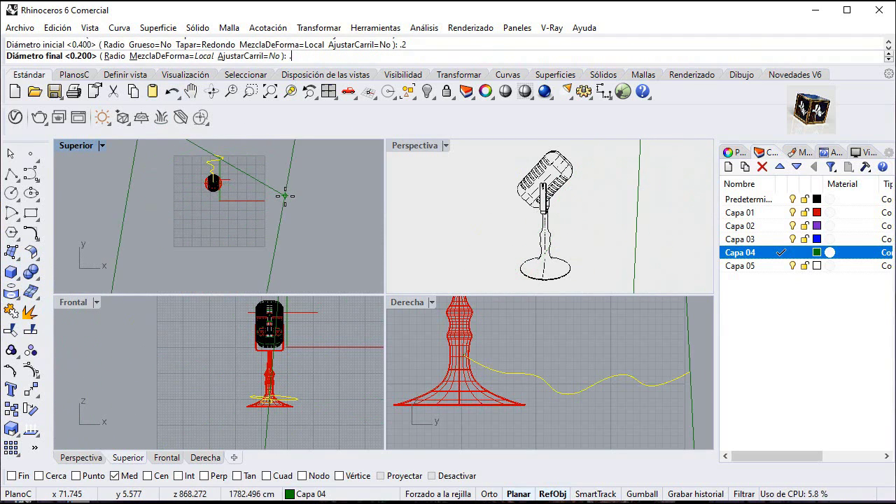
pyautogui.press('Return')
pyautogui.press('Return')
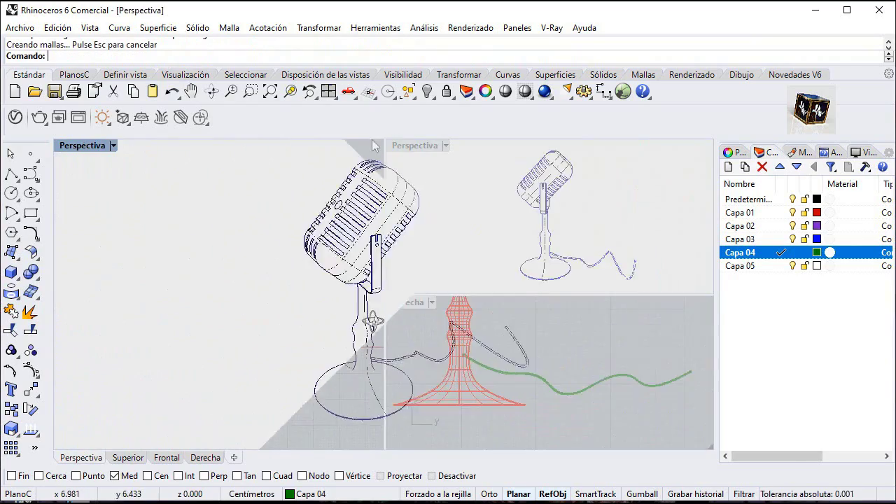